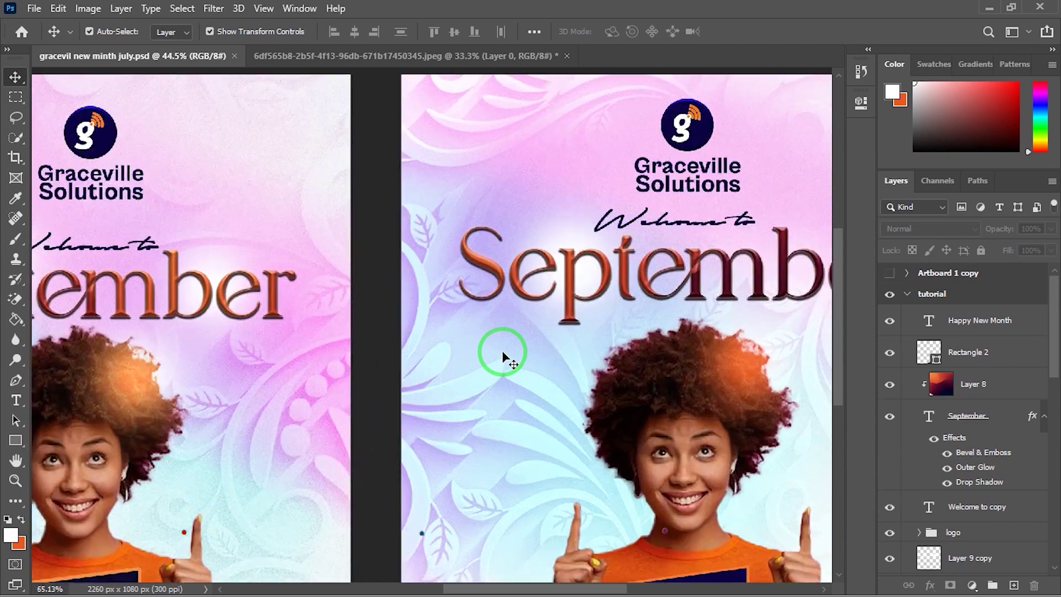
# Step: Hide the pattern layer on Artboard 1 and copy its gradient background layer onto the tutorial artboard
pyautogui.scroll(5, 503, 357)
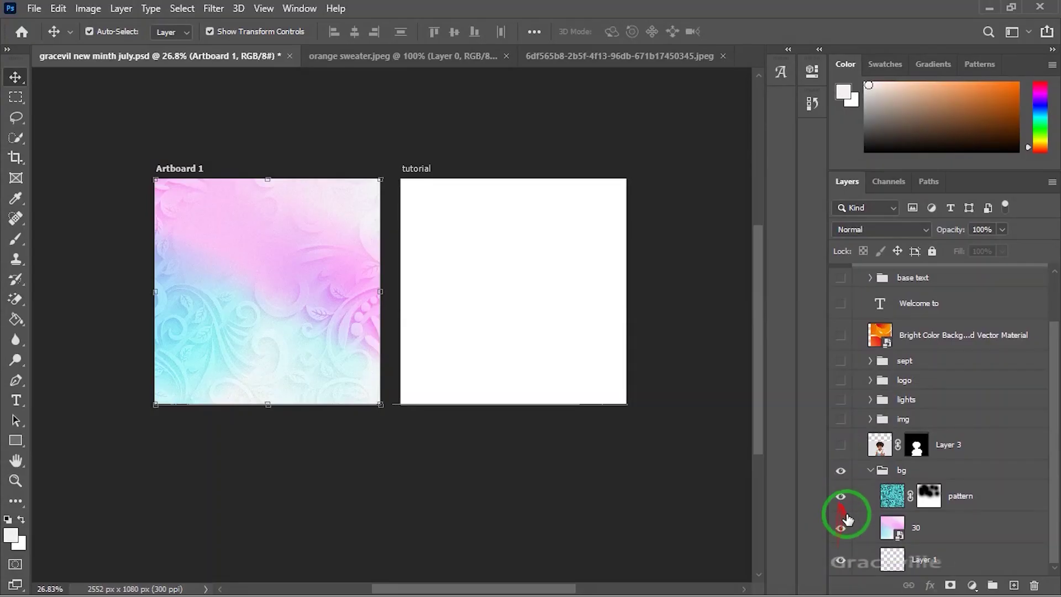
pyautogui.click(841, 496)
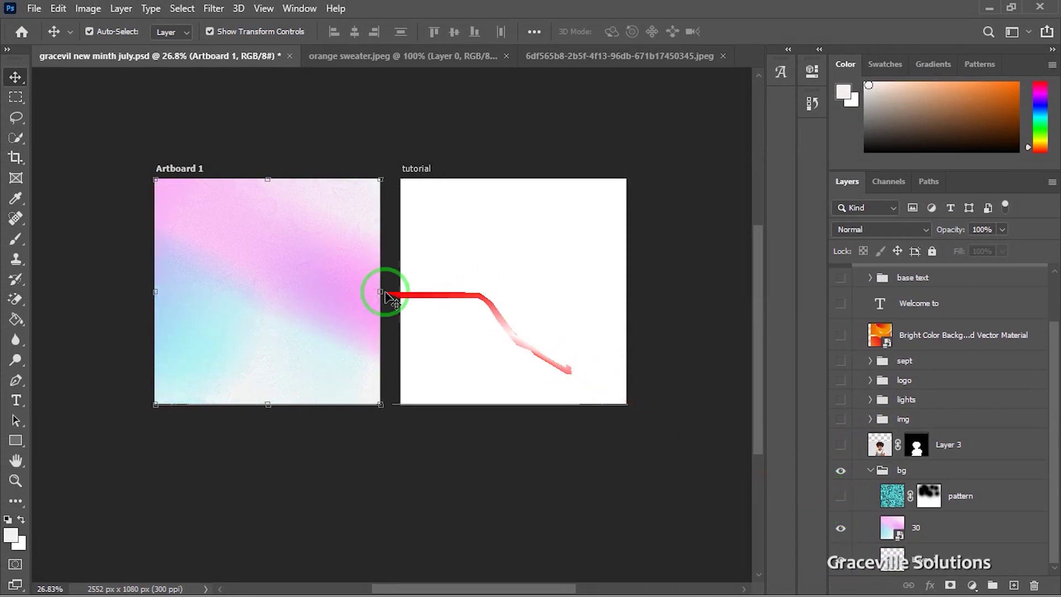
pyautogui.scroll(2, 324, 347)
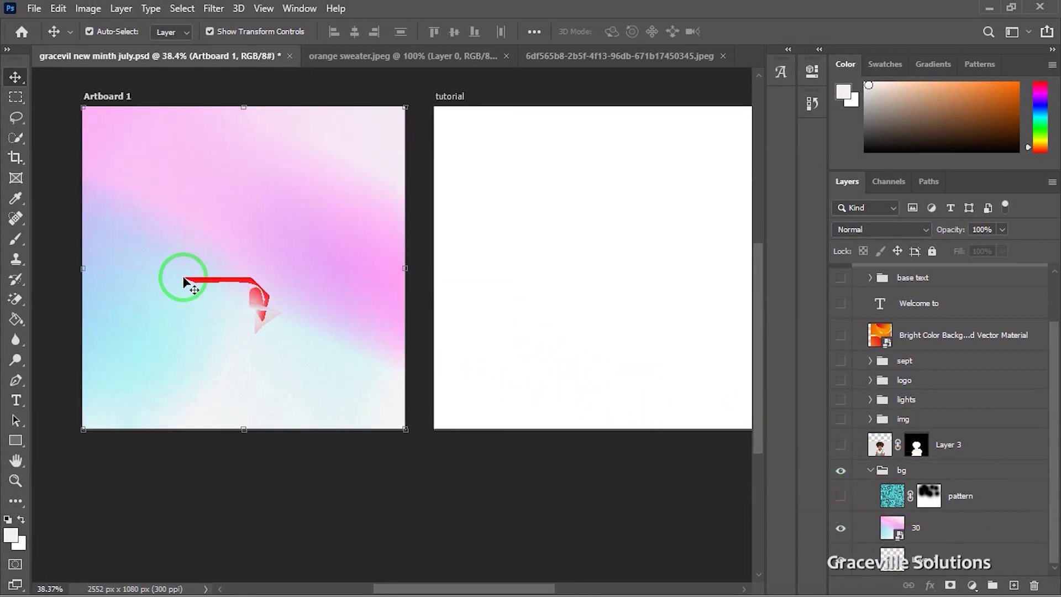
pyautogui.scroll(-2, 569, 381)
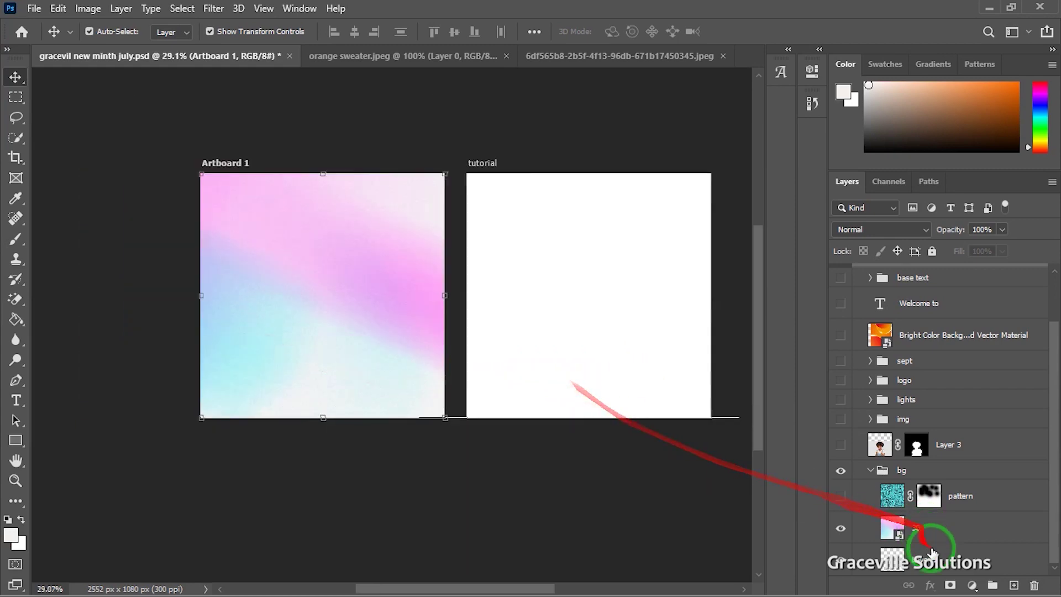
pyautogui.click(937, 529)
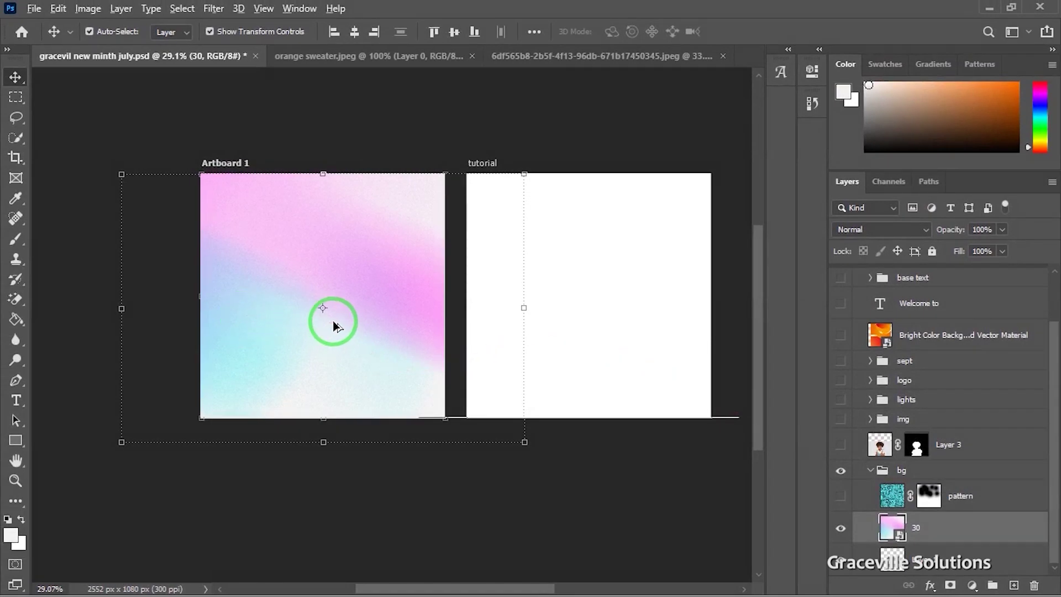
pyautogui.moveTo(335, 325); pyautogui.dragTo(680, 325)
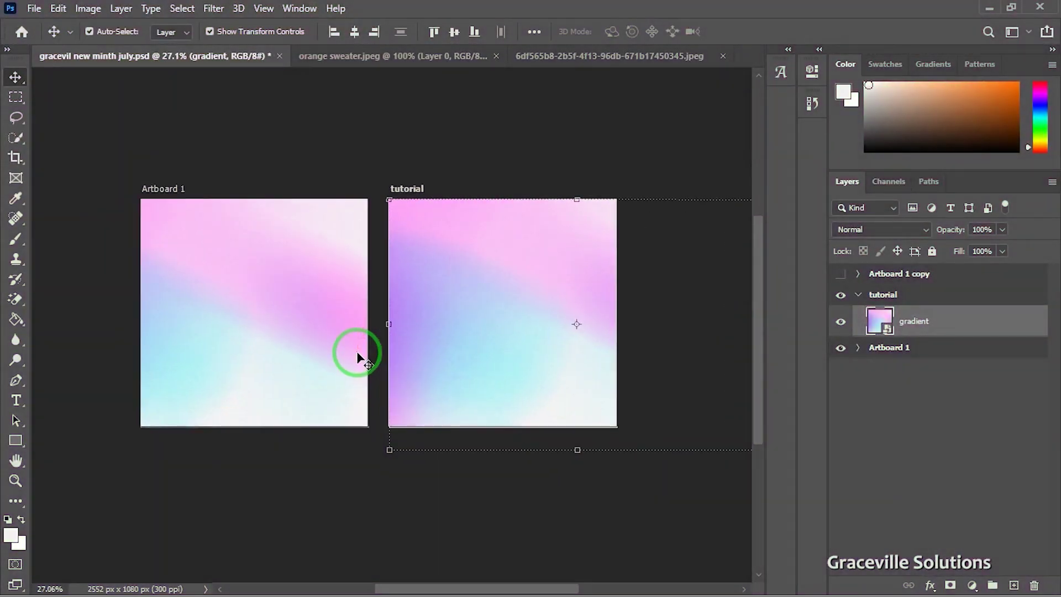
# Step: Show the pattern layer in Artboard 1's bg group again
pyautogui.click(858, 347)
pyautogui.scroll(-3, 881, 438)
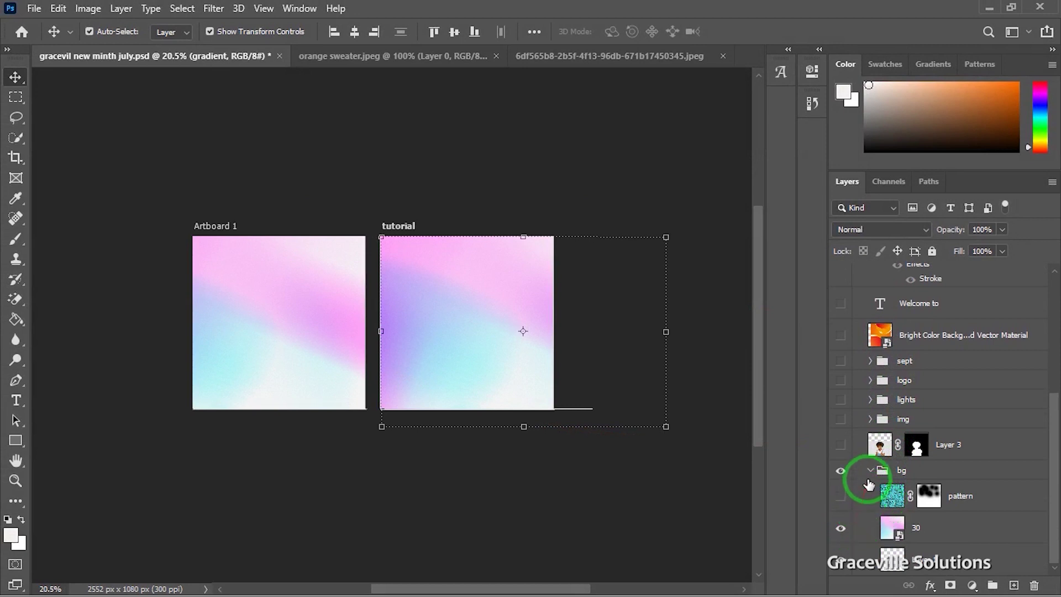
pyautogui.click(843, 493)
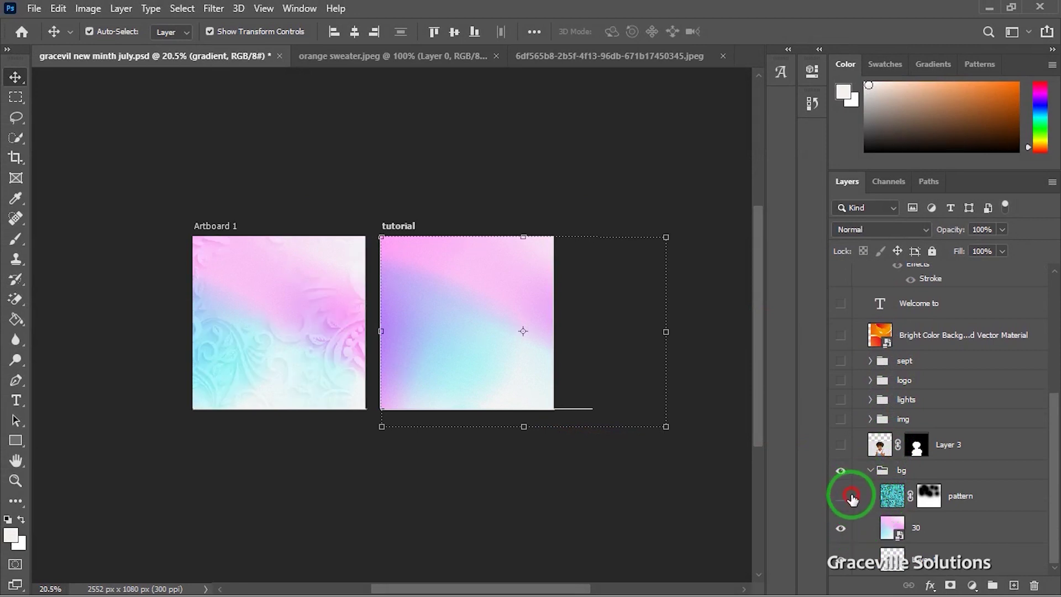
# Step: Unlock the background of the turquoise floral pattern image and bring it into the flyer document's tutorial artboard
pyautogui.click(592, 57)
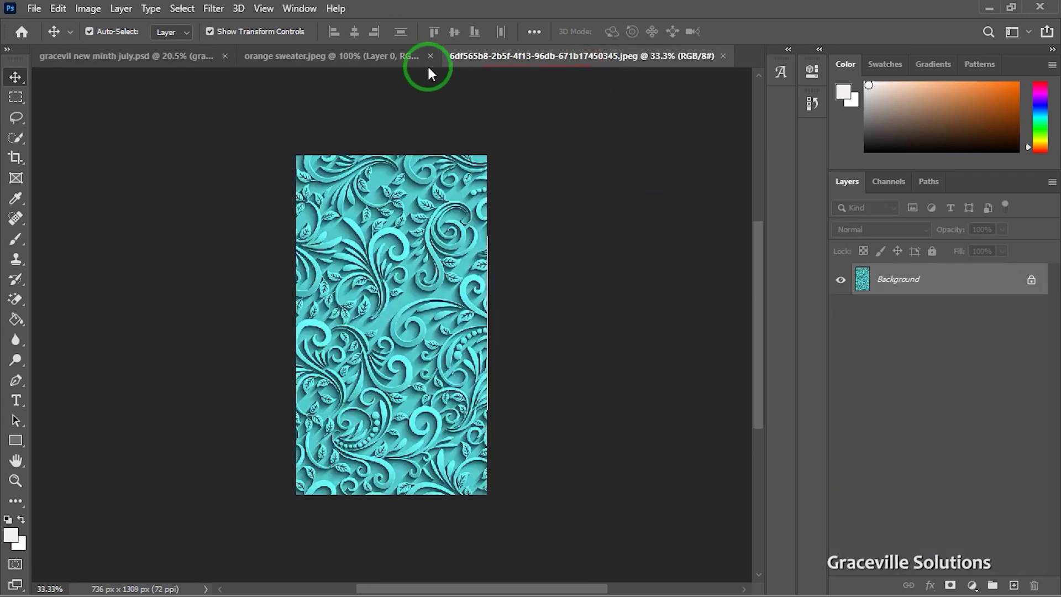
pyautogui.click(1031, 280)
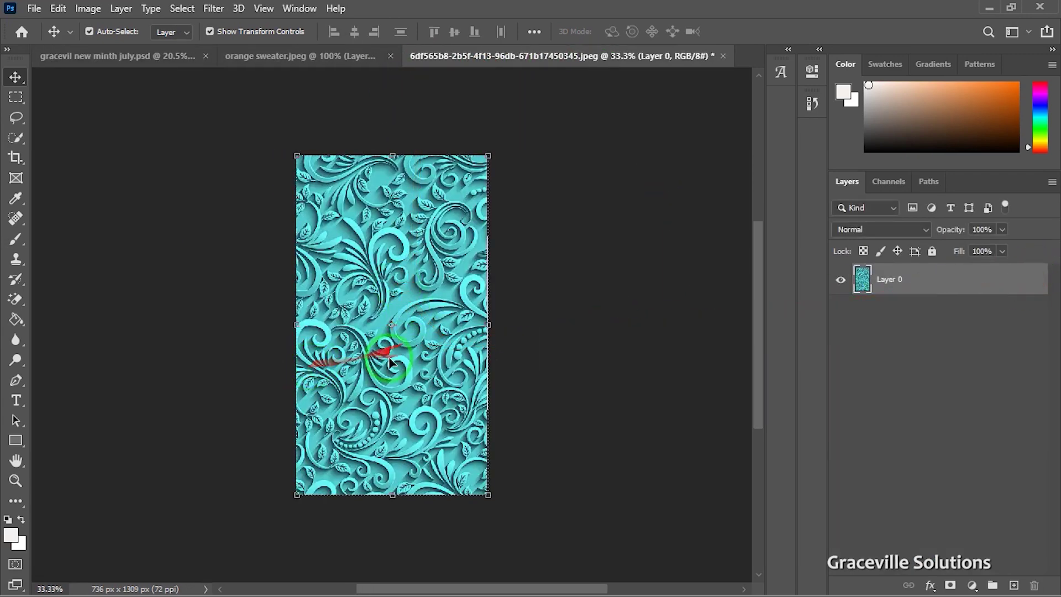
pyautogui.moveTo(407, 371); pyautogui.dragTo(260, 124)
# Step: Scale the floral pattern to about 81% and position it to cover the tutorial artboard
pyautogui.moveTo(514, 314); pyautogui.dragTo(434, 315)
pyautogui.moveTo(503, 307); pyautogui.dragTo(591, 304)
pyautogui.moveTo(399, 306); pyautogui.dragTo(356, 306)
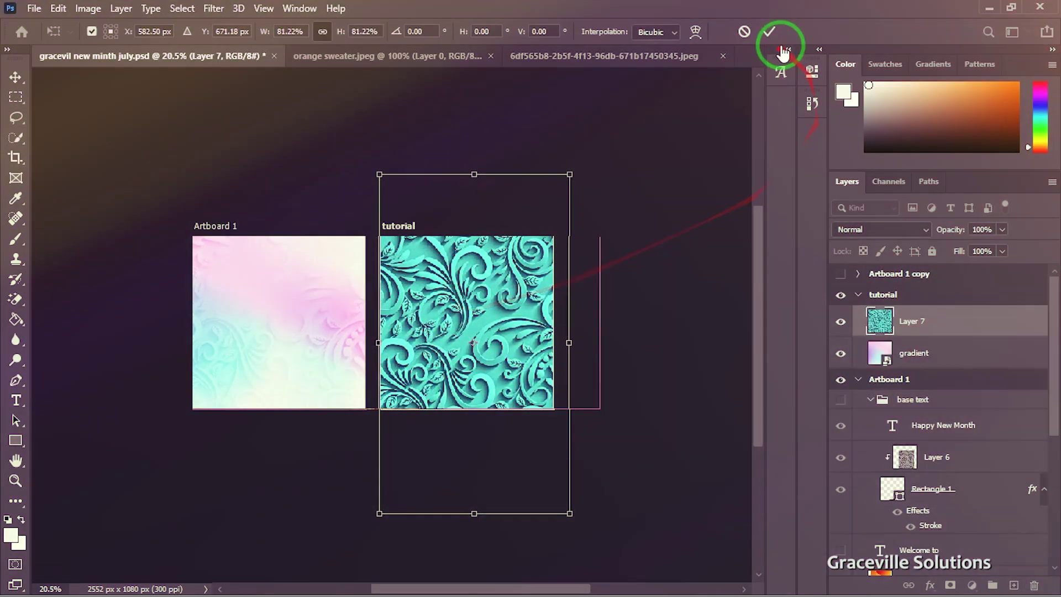
pyautogui.click(771, 33)
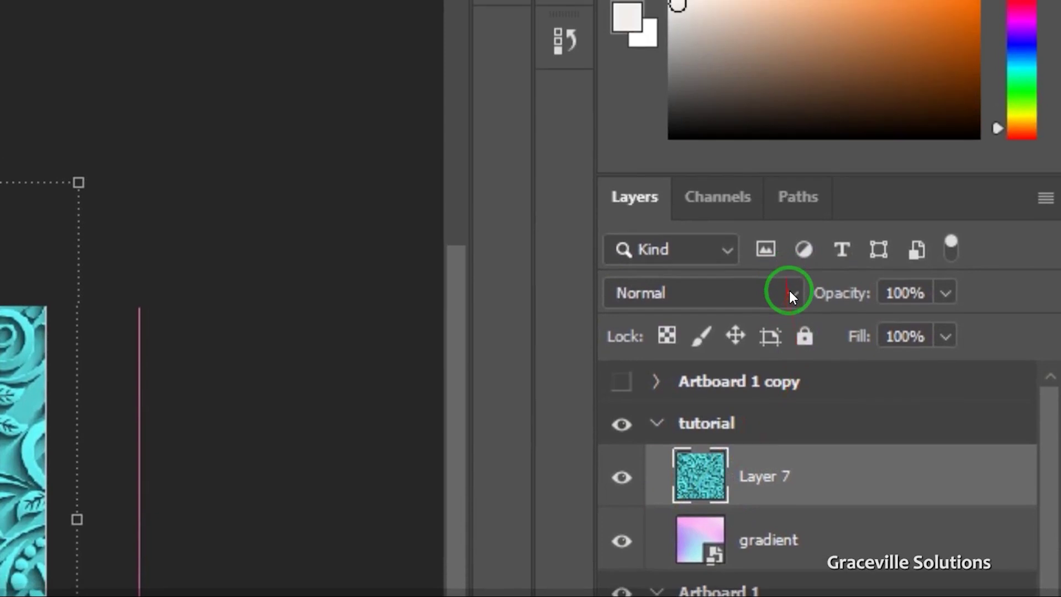
# Step: Set the pattern layer's blend mode to Screen, then enlarge it to about 113% and reposition it over the tutorial artboard
pyautogui.click(781, 295)
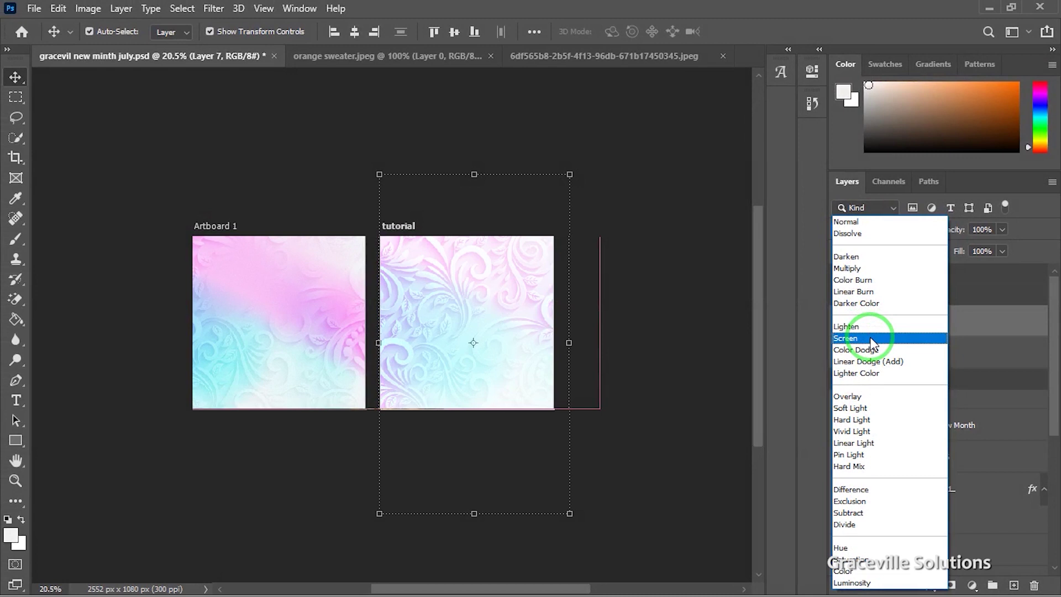
pyautogui.click(872, 342)
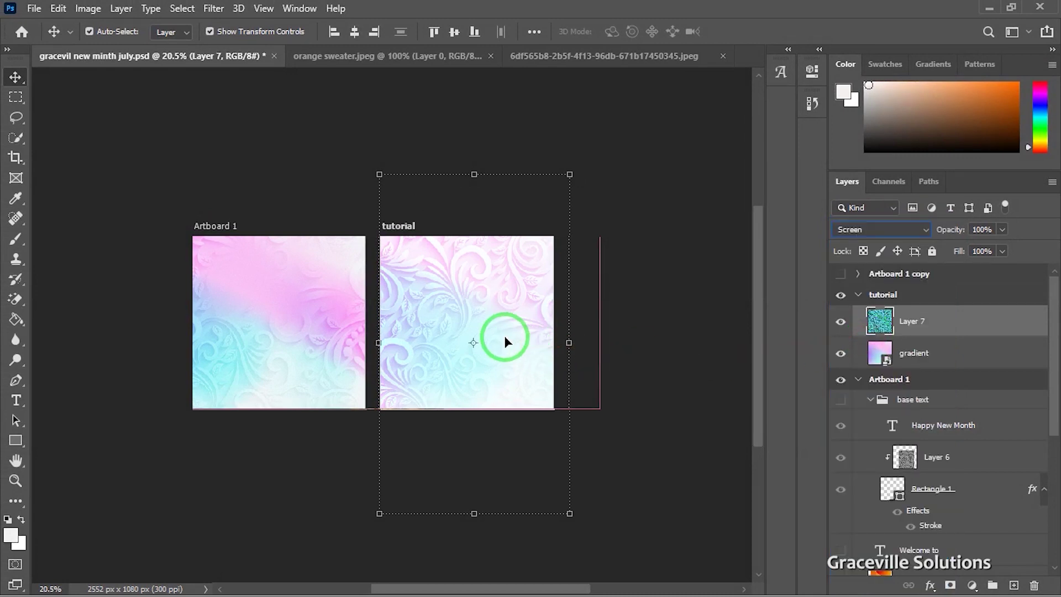
pyautogui.moveTo(505, 338); pyautogui.dragTo(628, 350)
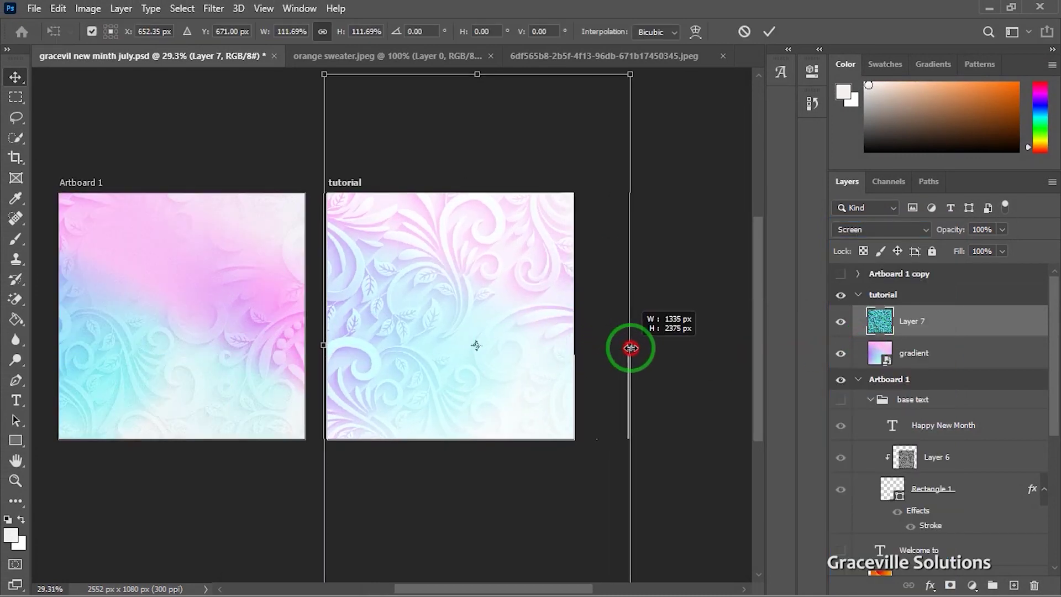
pyautogui.moveTo(474, 300); pyautogui.dragTo(481, 343)
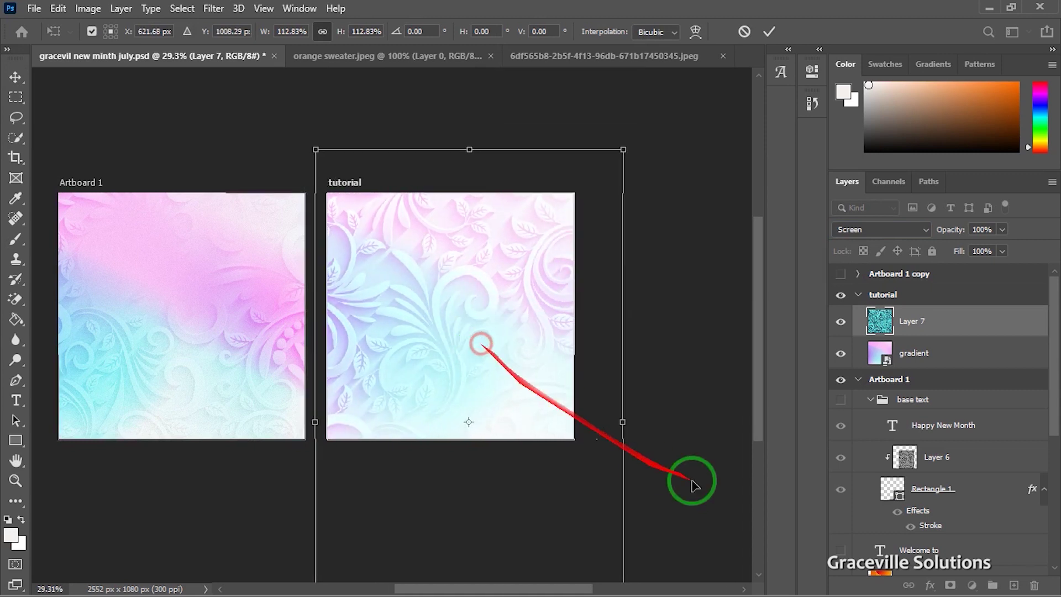
pyautogui.click(772, 31)
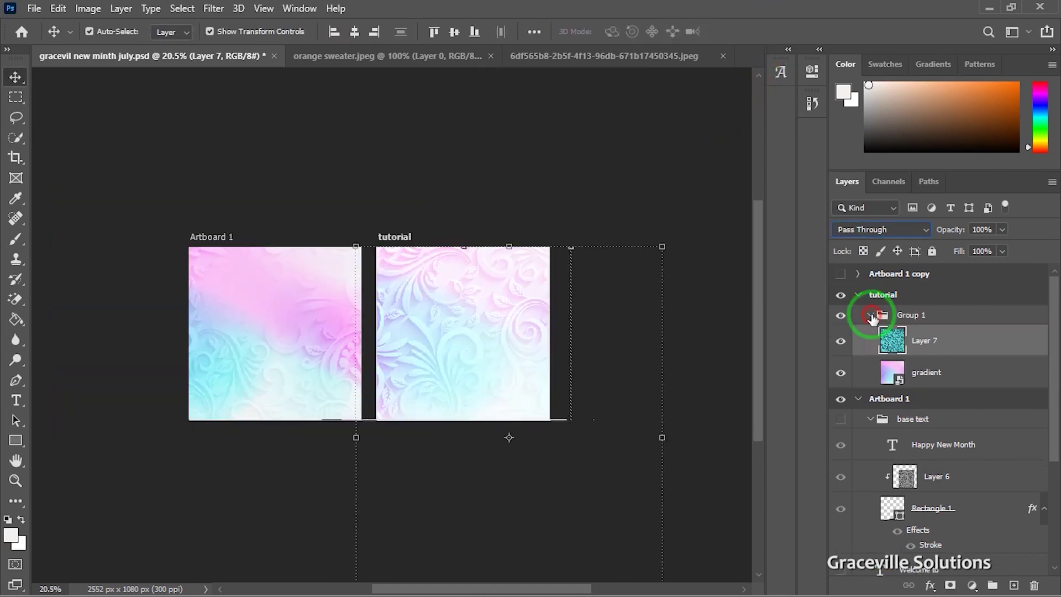
# Step: Group the pattern and gradient layers in the tutorial artboard and name the group background
pyautogui.click(871, 315)
pyautogui.click(861, 298)
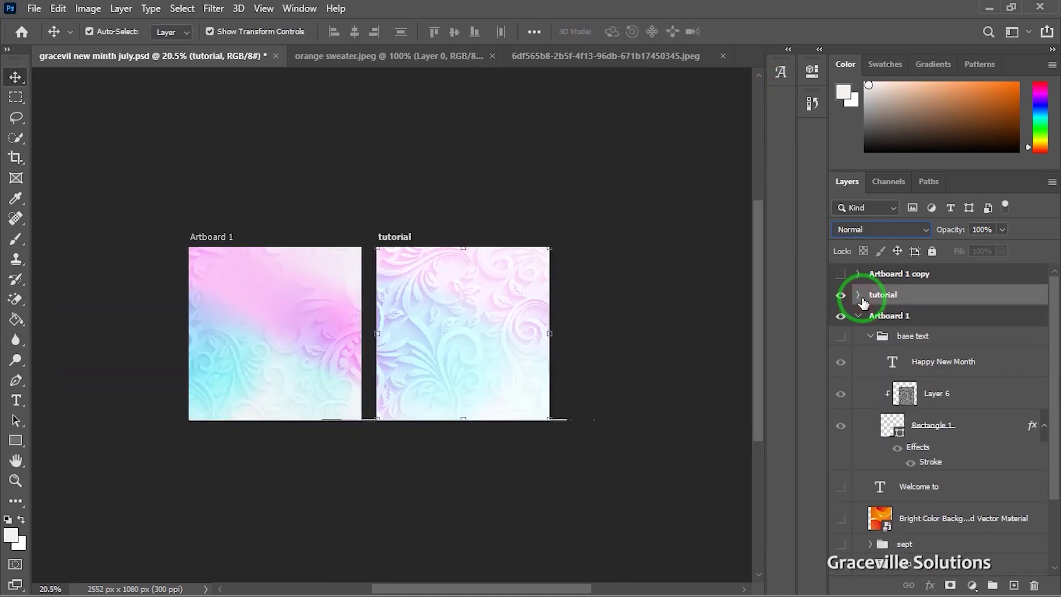
pyautogui.click(862, 300)
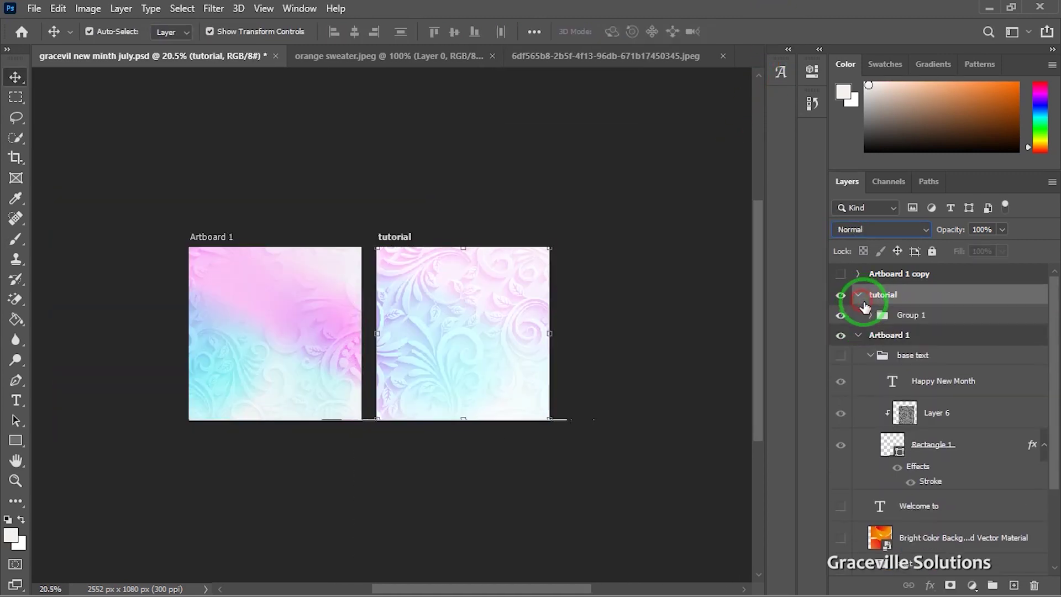
pyautogui.click(908, 319)
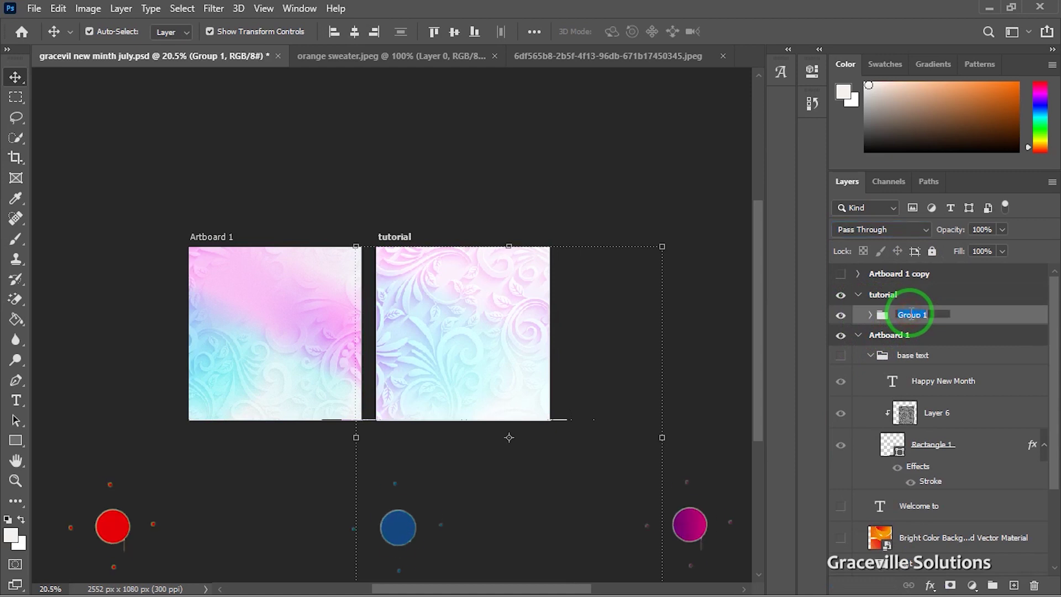
pyautogui.press('BackSpace')
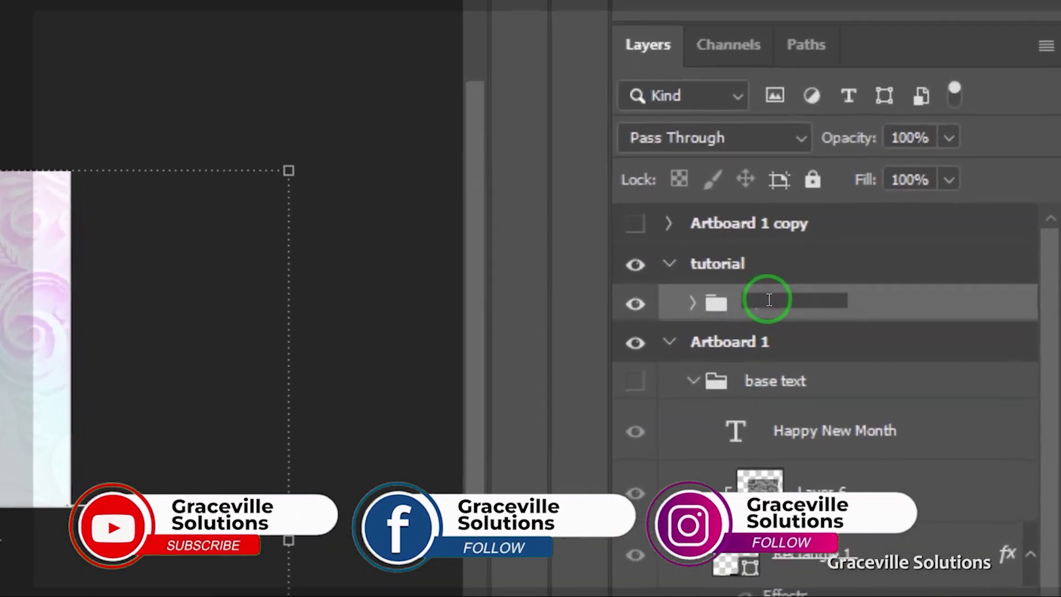
pyautogui.write('backgroun')
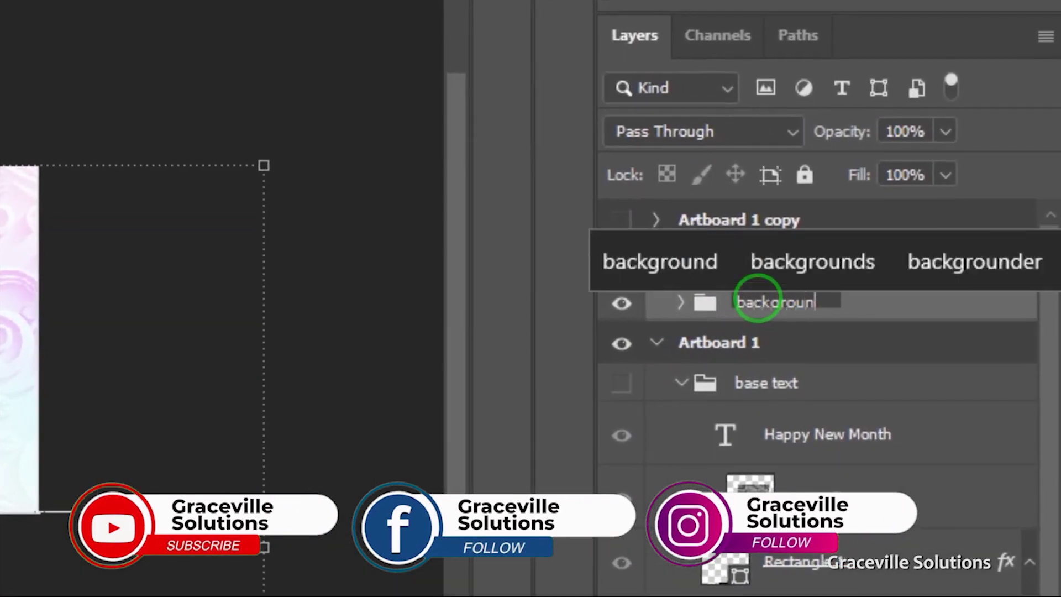
pyautogui.write('d')
pyautogui.press('Return')
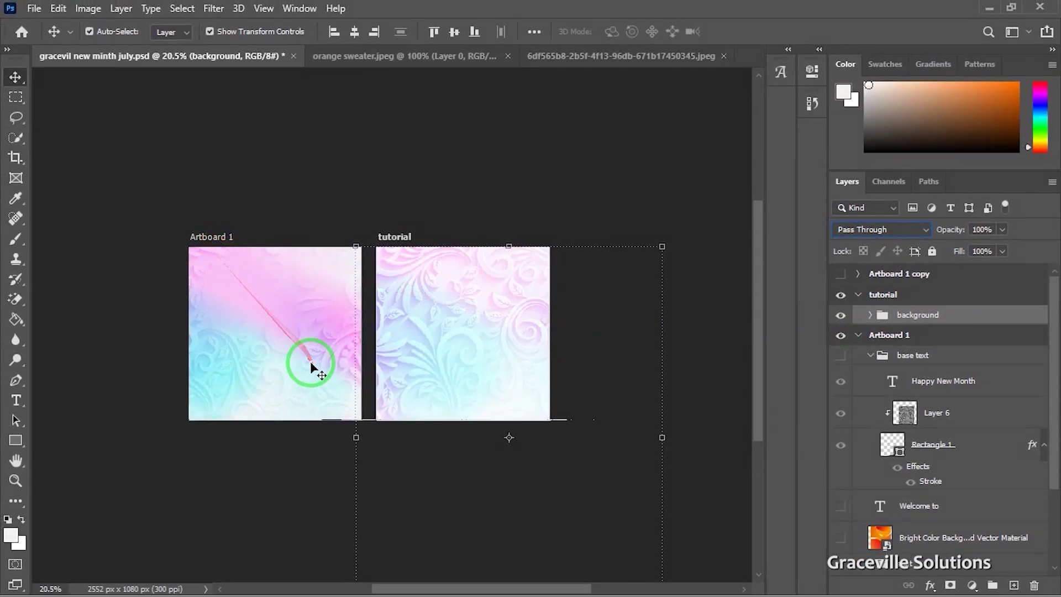
# Step: Show the img group with the cut-out woman on Artboard 1
pyautogui.scroll(-3, 879, 437)
pyautogui.scroll(-1, 883, 451)
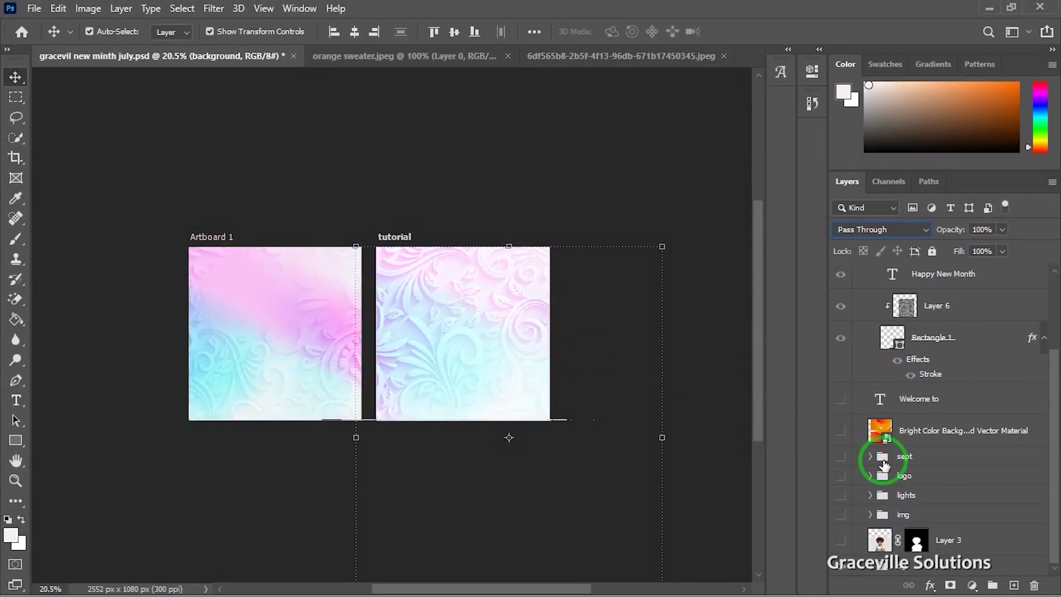
pyautogui.click(840, 541)
pyautogui.click(840, 541)
pyautogui.click(841, 514)
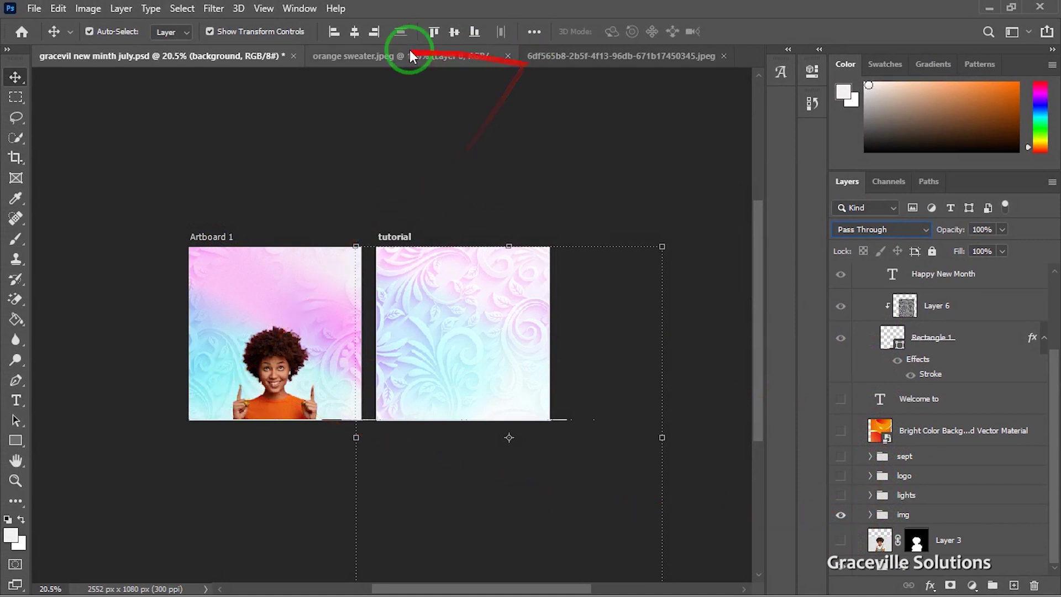
# Step: Remove the pink background from the woman's photo in orange sweater.jpeg with the Remove Background quick action
pyautogui.click(392, 58)
pyautogui.hotkey('ctrl', '-')
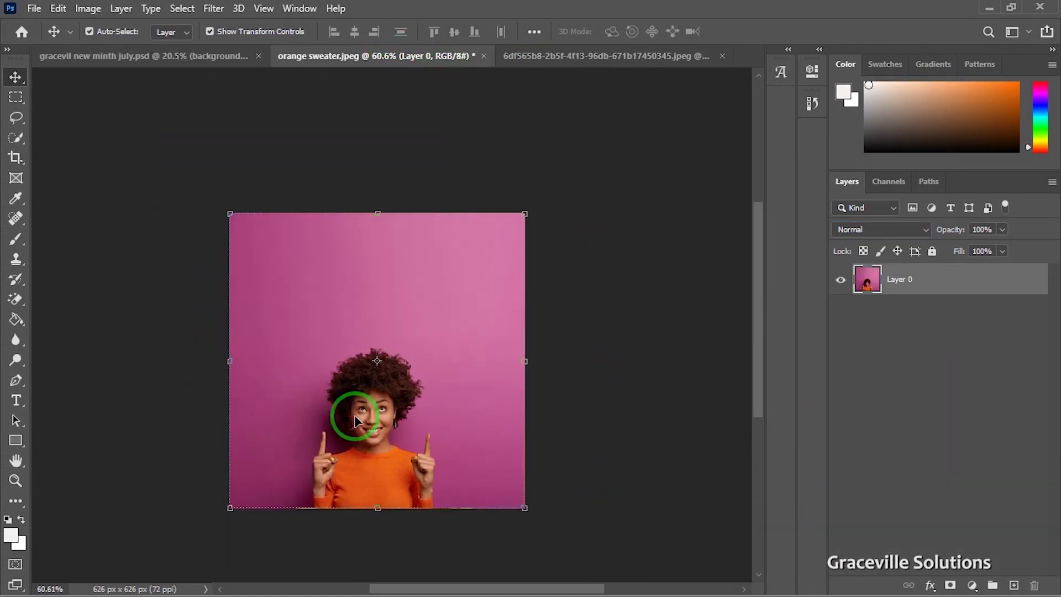
pyautogui.hotkey('ctrl', '0')
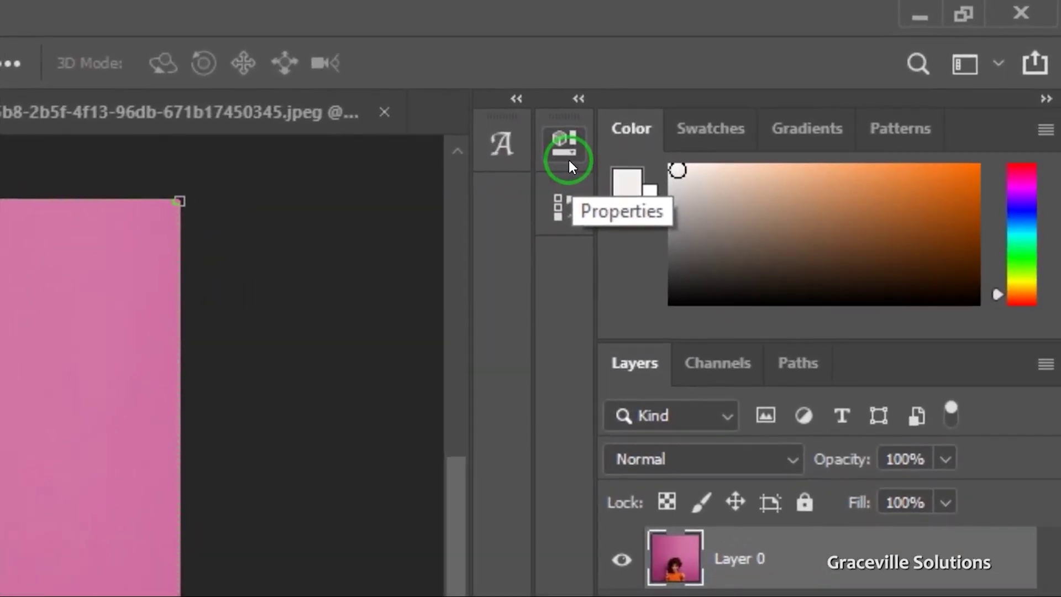
pyautogui.click(814, 76)
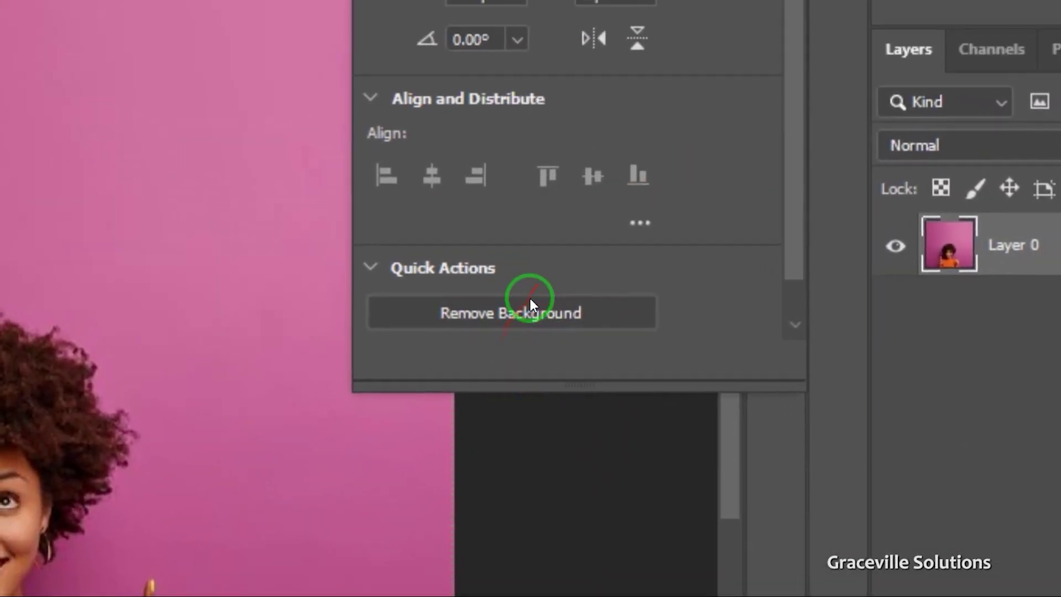
pyautogui.click(539, 299)
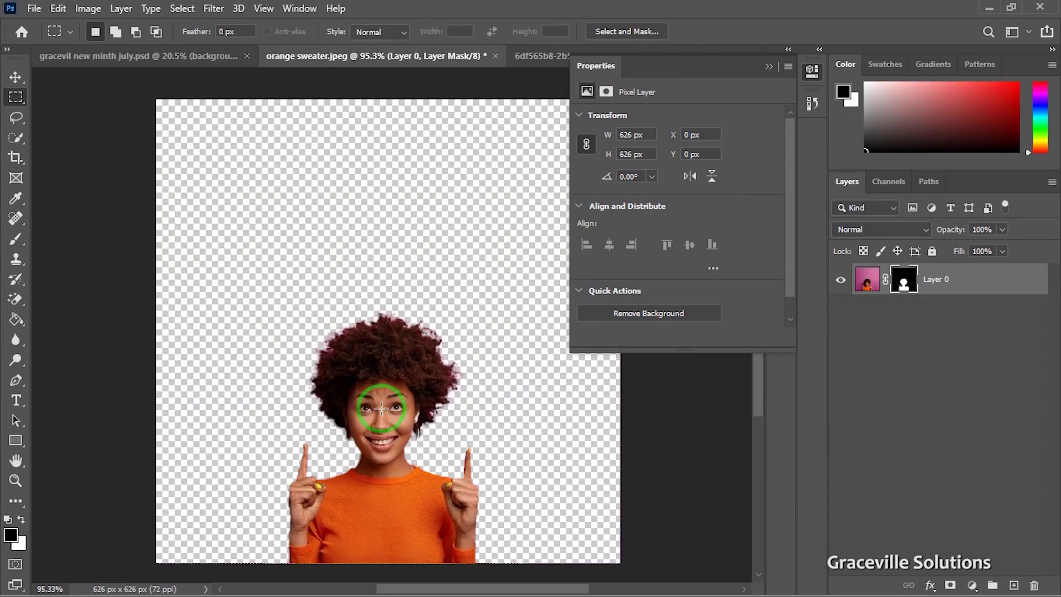
# Step: Return to the flyer document and copy the cut-out woman from Artboard 1 onto the lower middle of the tutorial artboard
pyautogui.click(15, 77)
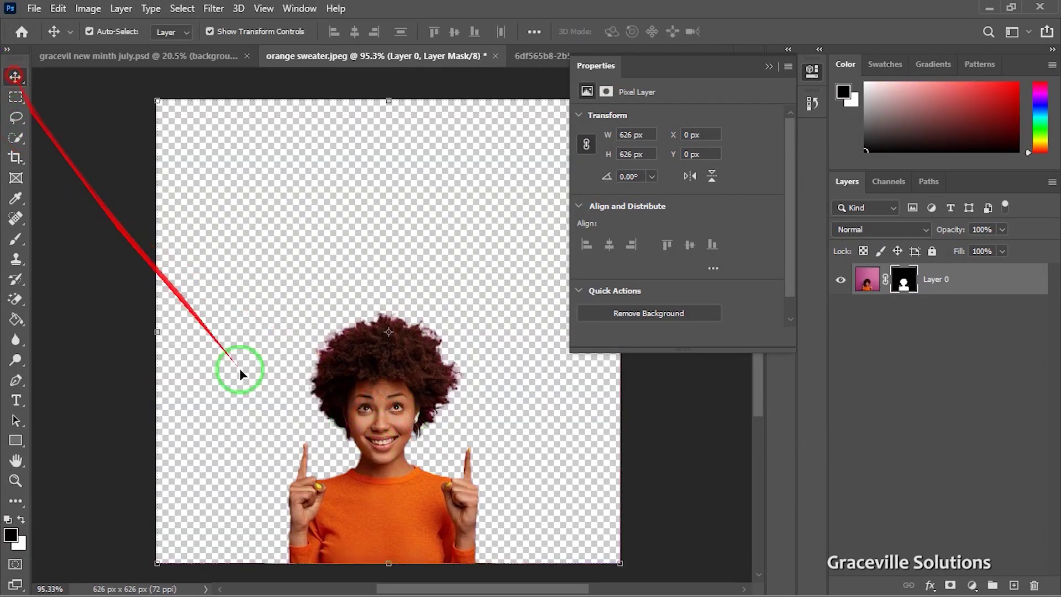
pyautogui.moveTo(390, 448); pyautogui.dragTo(410, 298)
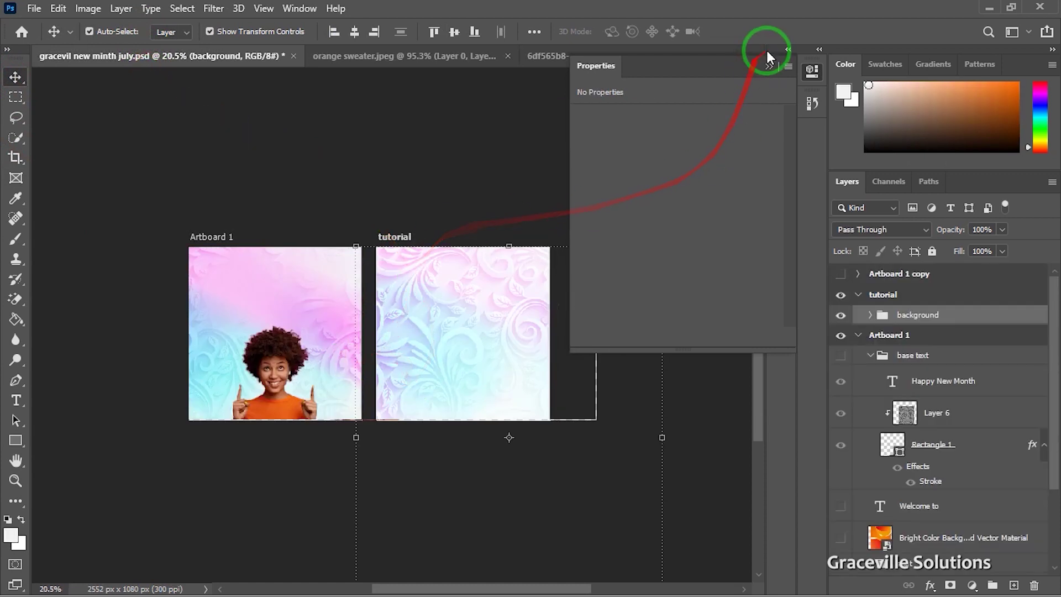
pyautogui.click(770, 67)
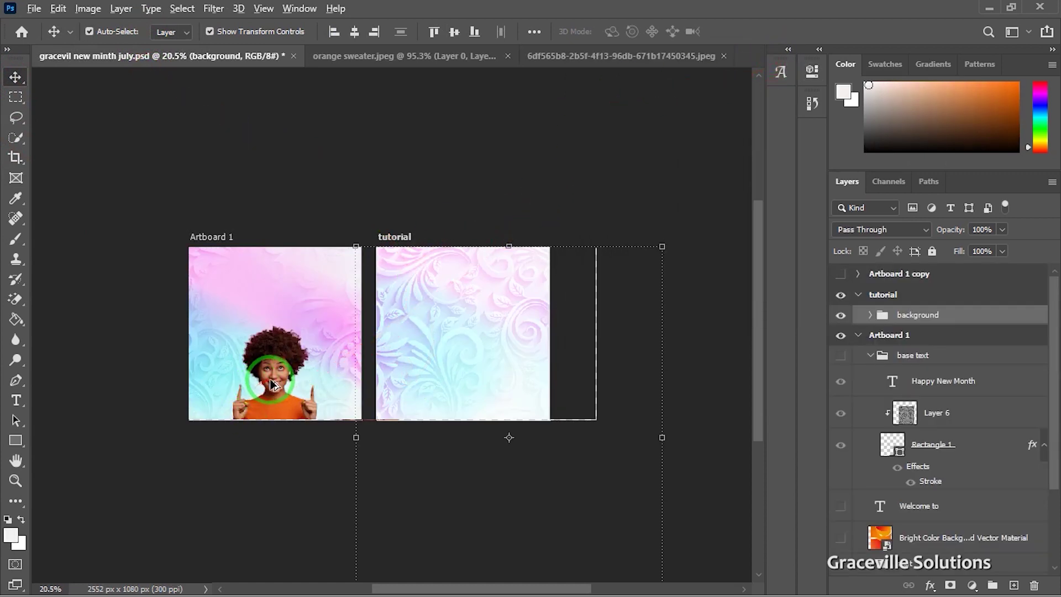
pyautogui.moveTo(272, 385); pyautogui.dragTo(489, 378)
pyautogui.scroll(2, 457, 369)
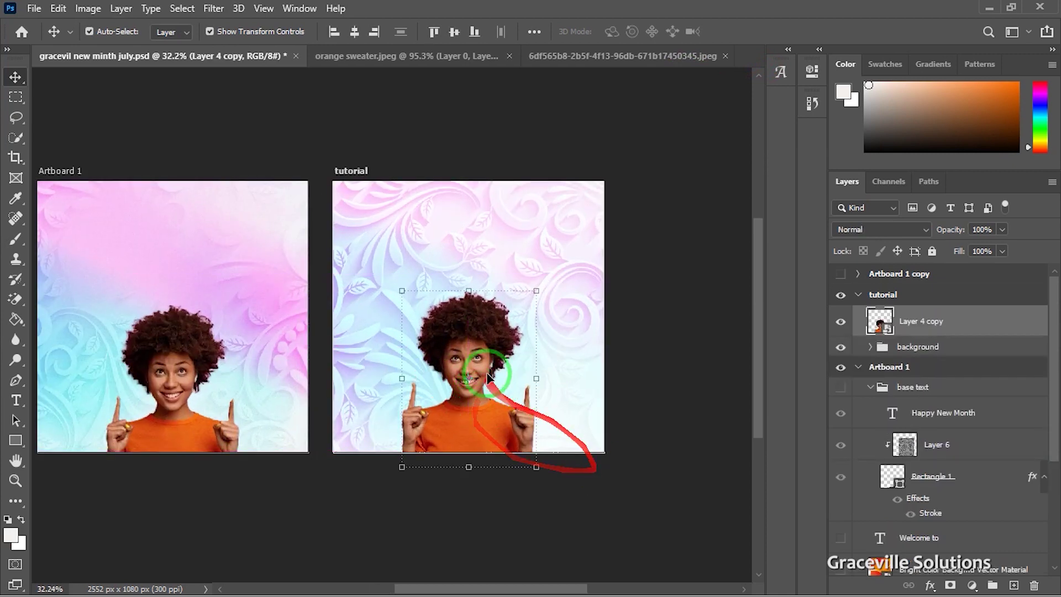
pyautogui.scroll(-2, 489, 378)
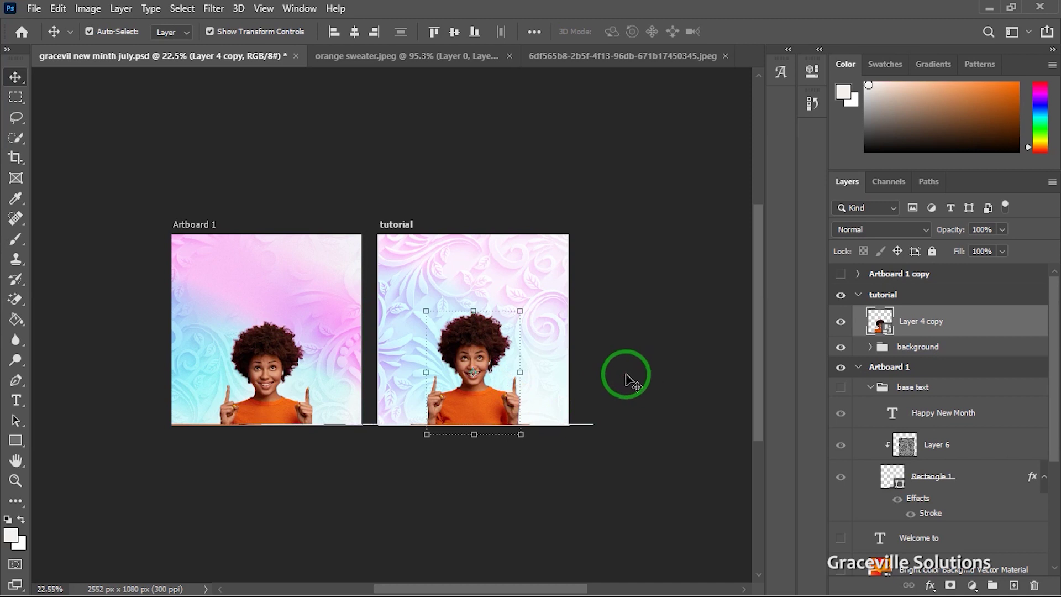
# Step: Show the logo group on Artboard 1 and place a duplicate of it at the top of the tutorial artboard
pyautogui.scroll(-5, 878, 498)
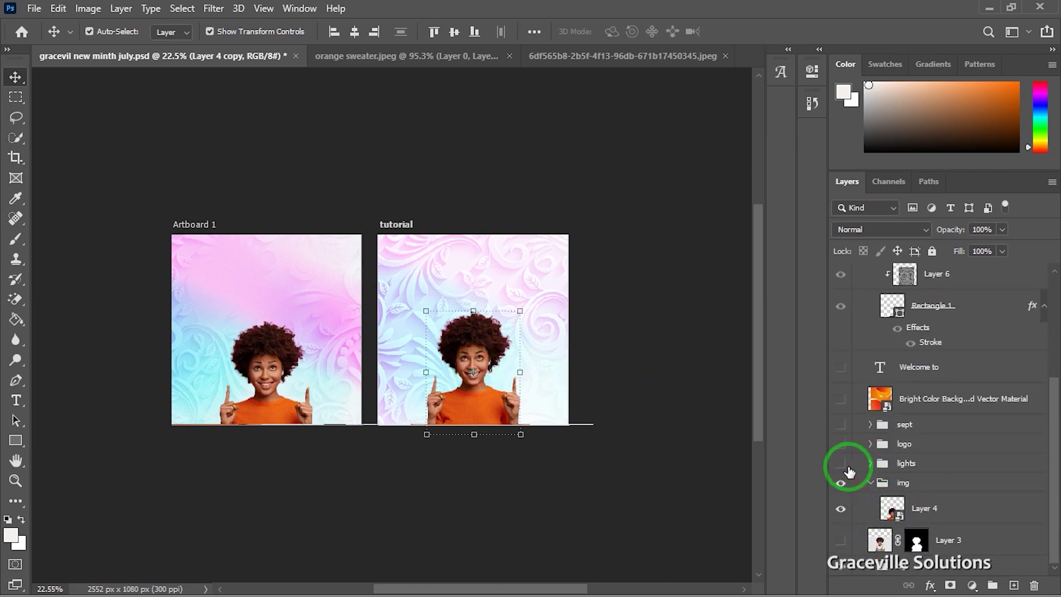
pyautogui.click(870, 485)
pyautogui.click(907, 477)
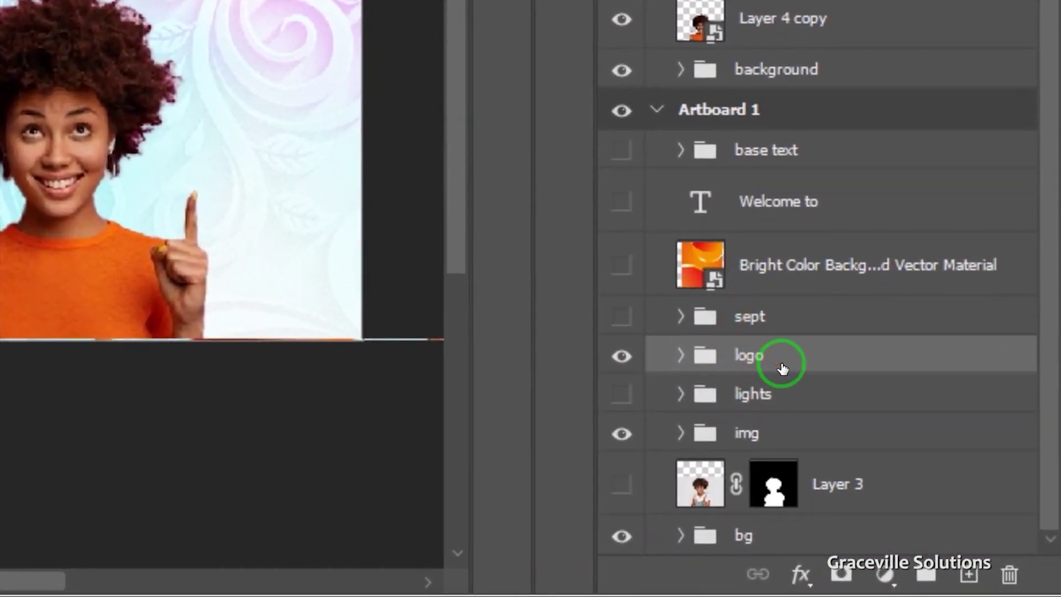
pyautogui.hotkey('ctrl', 'j')
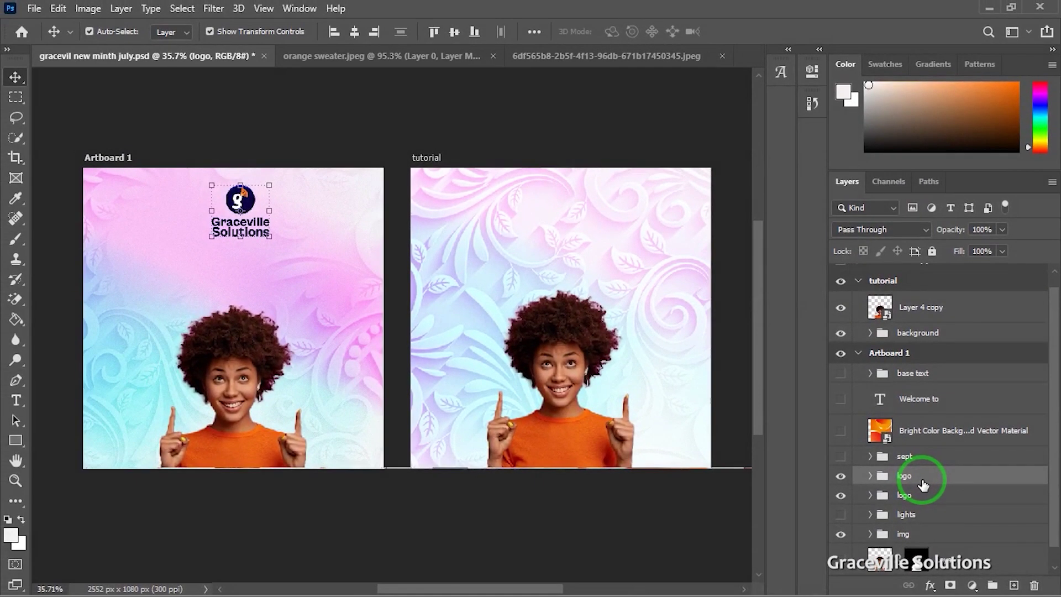
pyautogui.moveTo(933, 476); pyautogui.dragTo(957, 299)
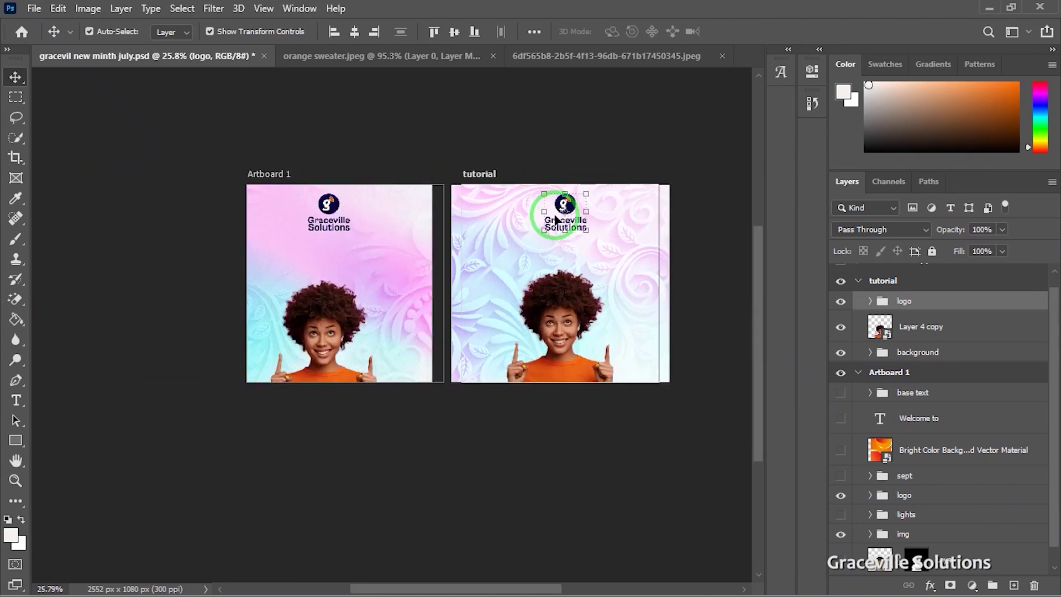
pyautogui.scroll(2, 560, 221)
pyautogui.moveTo(563, 339)
pyautogui.mouseDown()
pyautogui.moveTo(543, 339)
pyautogui.moveTo(576, 336)
pyautogui.mouseUp()
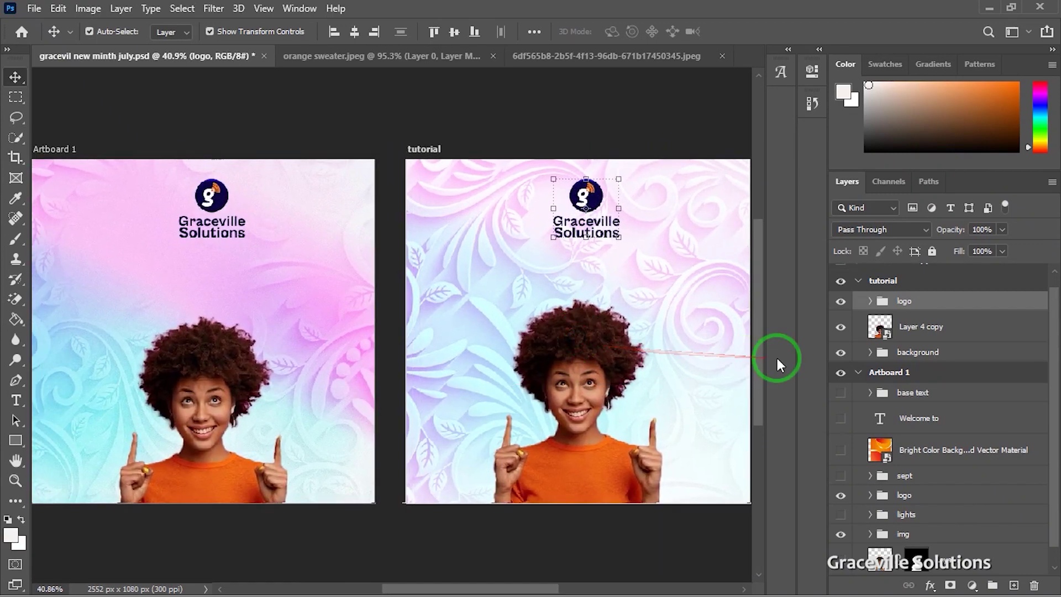
# Step: Preview and hide the sept group on Artboard 1, then show the Welcome to text layer
pyautogui.scroll(-2, 632, 363)
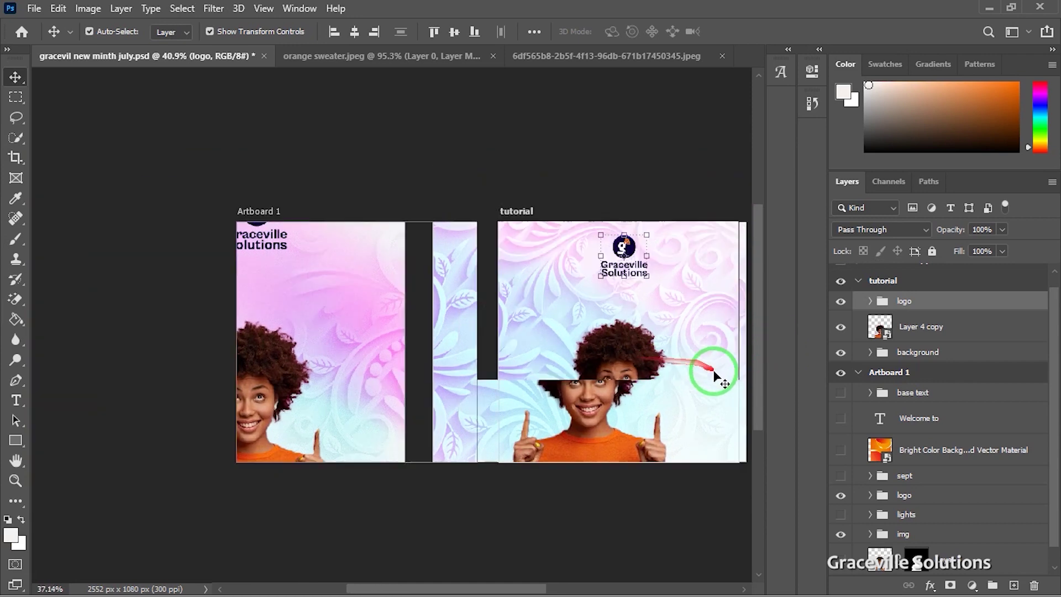
pyautogui.scroll(-1, 881, 503)
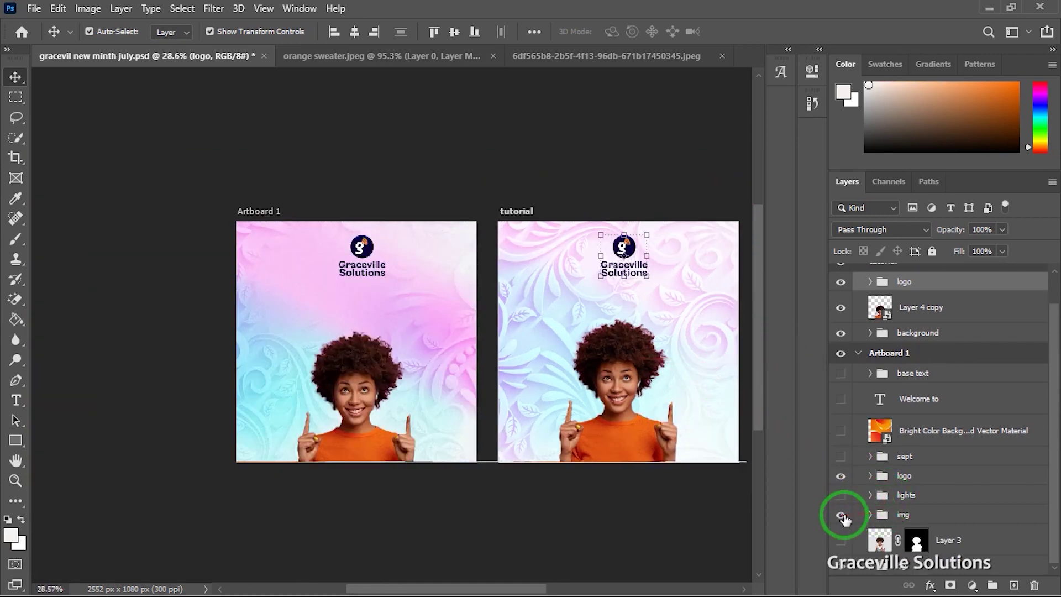
pyautogui.click(839, 458)
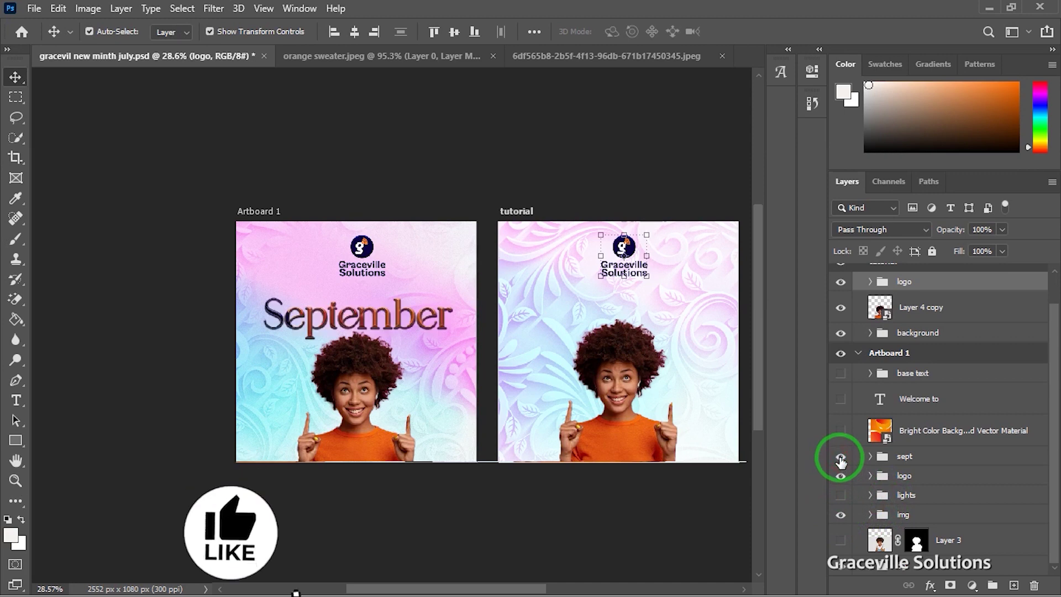
pyautogui.click(840, 459)
pyautogui.click(840, 398)
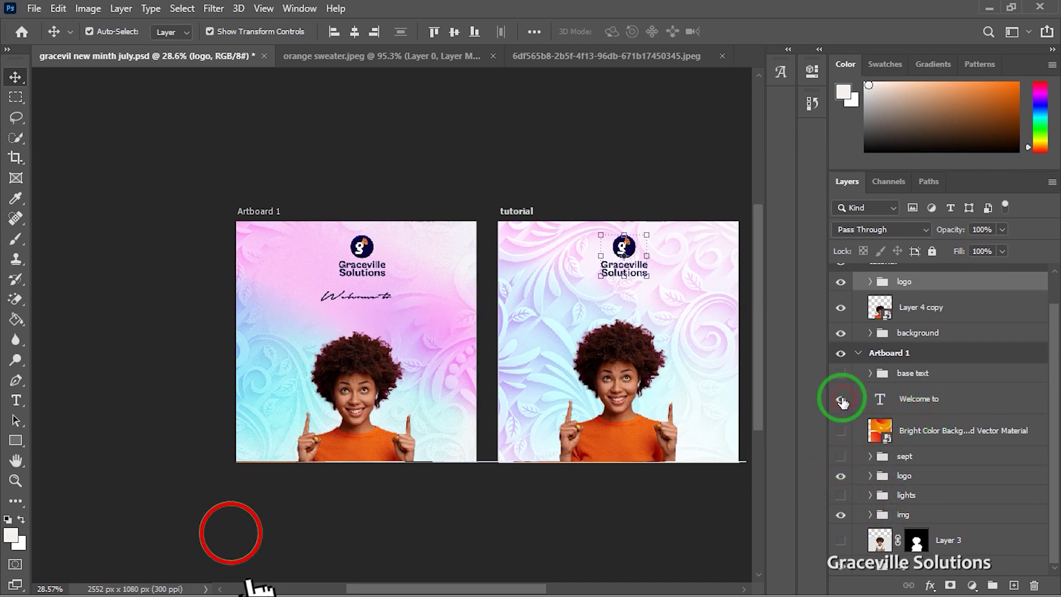
pyautogui.click(841, 398)
pyautogui.click(842, 400)
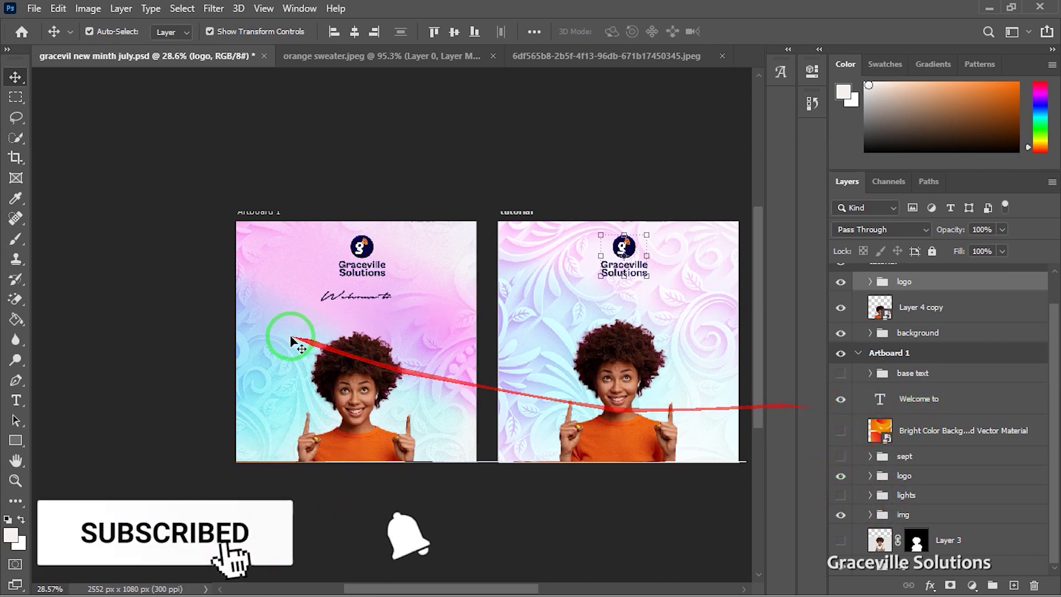
pyautogui.scroll(2, 292, 335)
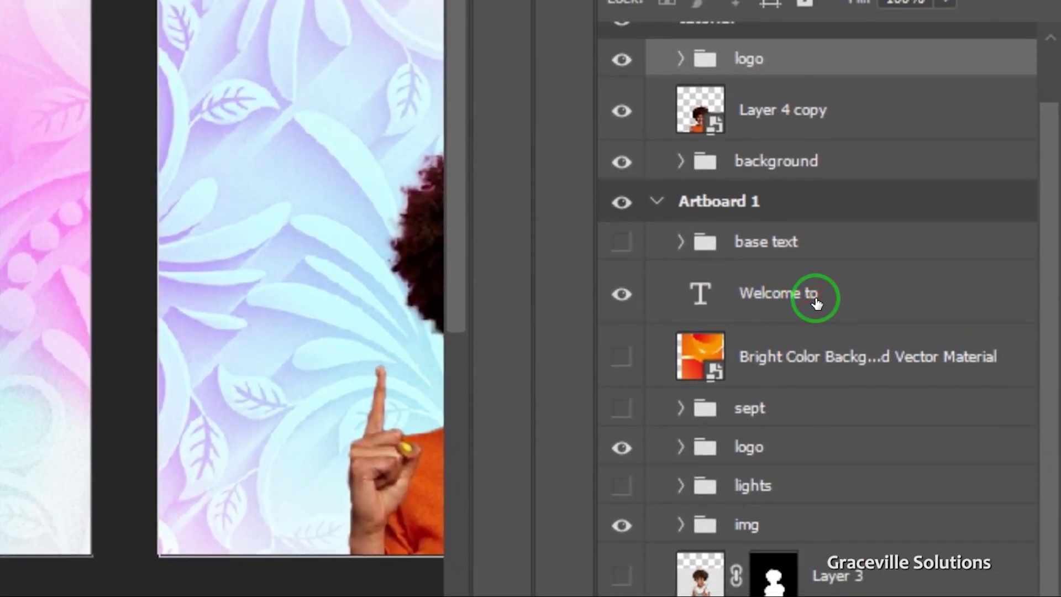
pyautogui.hotkey('ctrl', 'v')
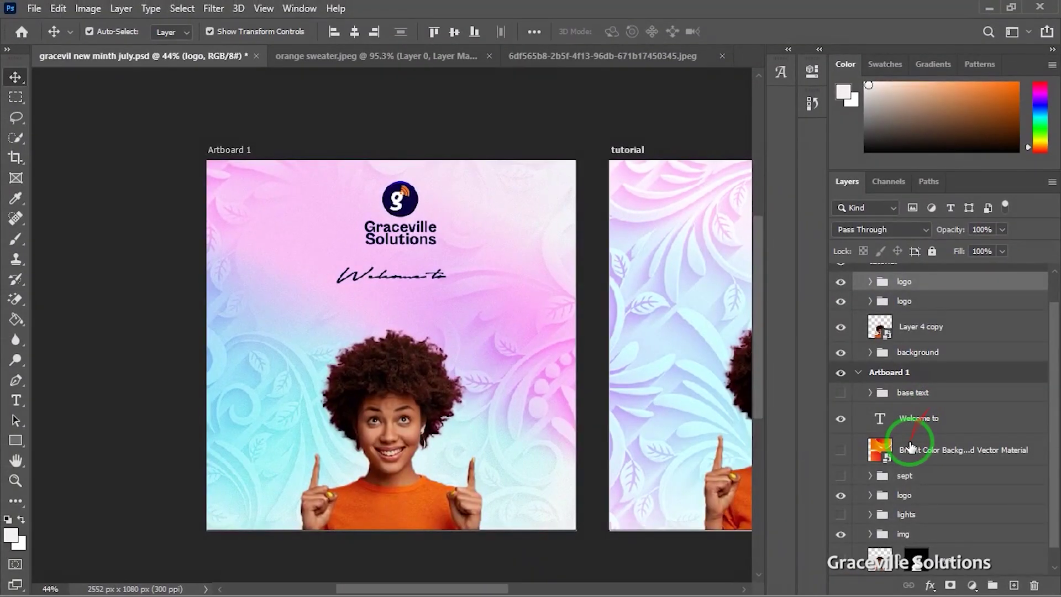
pyautogui.scroll(-1, 763, 383)
pyautogui.scroll(2, 763, 380)
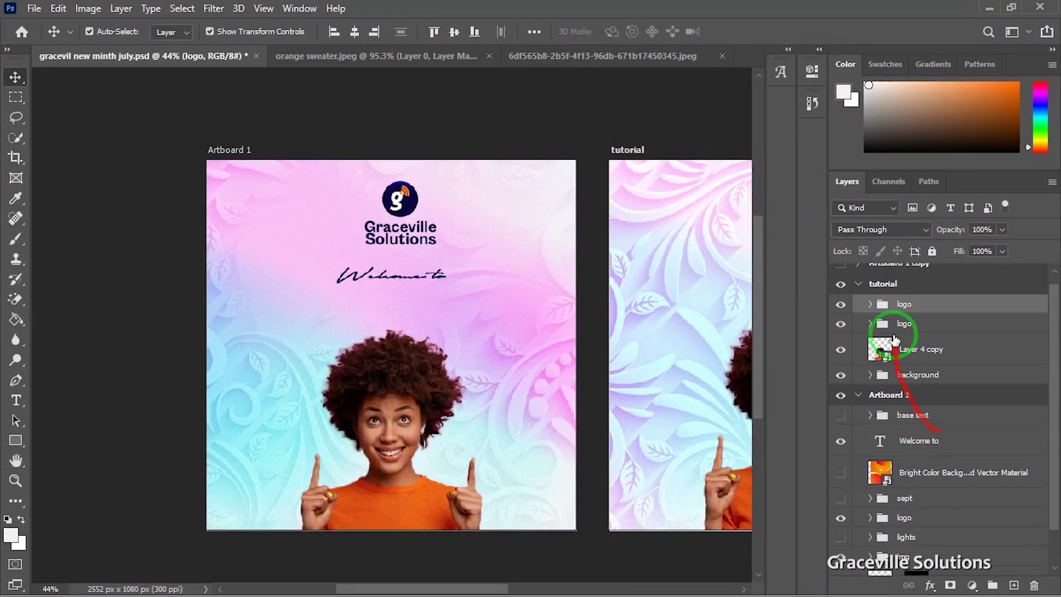
pyautogui.hotkey('ctrl', 'z')
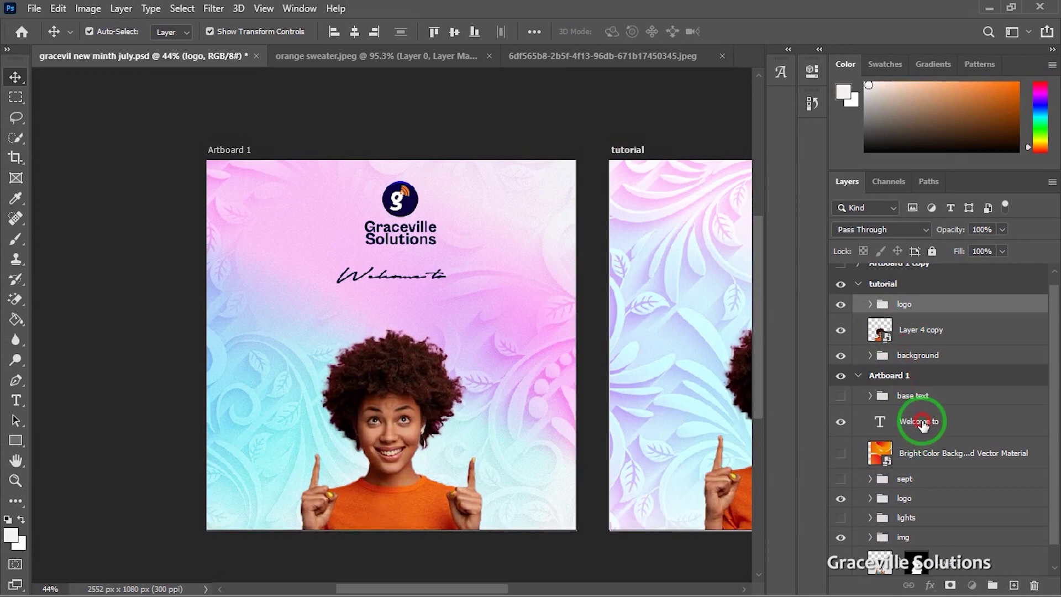
# Step: Duplicate the Welcome to text layer and move the copy into the tutorial artboard, beneath the logo
pyautogui.click(922, 426)
pyautogui.hotkey('ctrl', 'j')
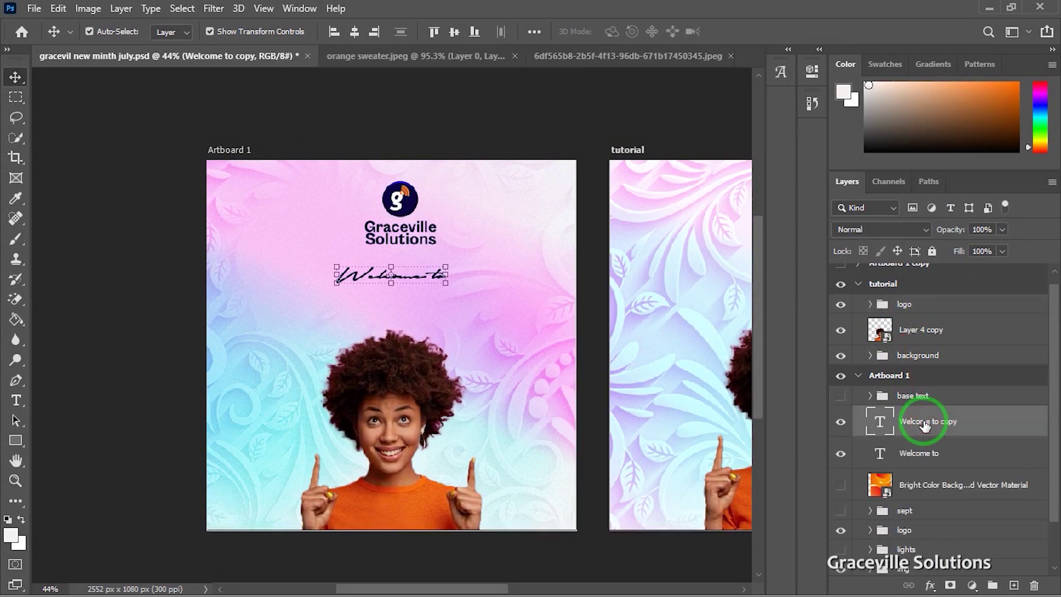
pyautogui.moveTo(934, 411); pyautogui.dragTo(945, 291)
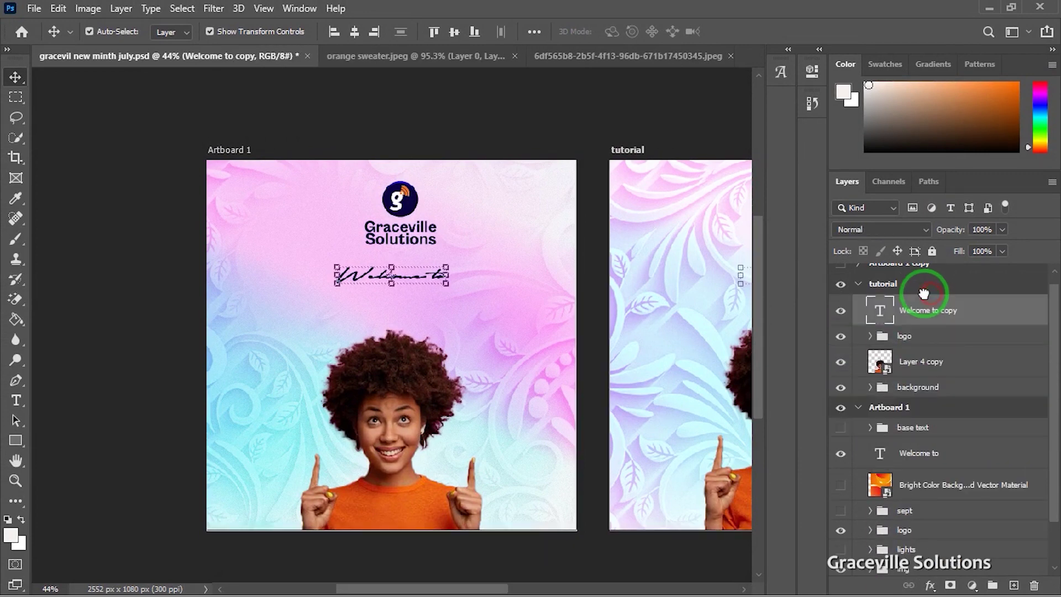
pyautogui.moveTo(604, 349); pyautogui.dragTo(412, 367)
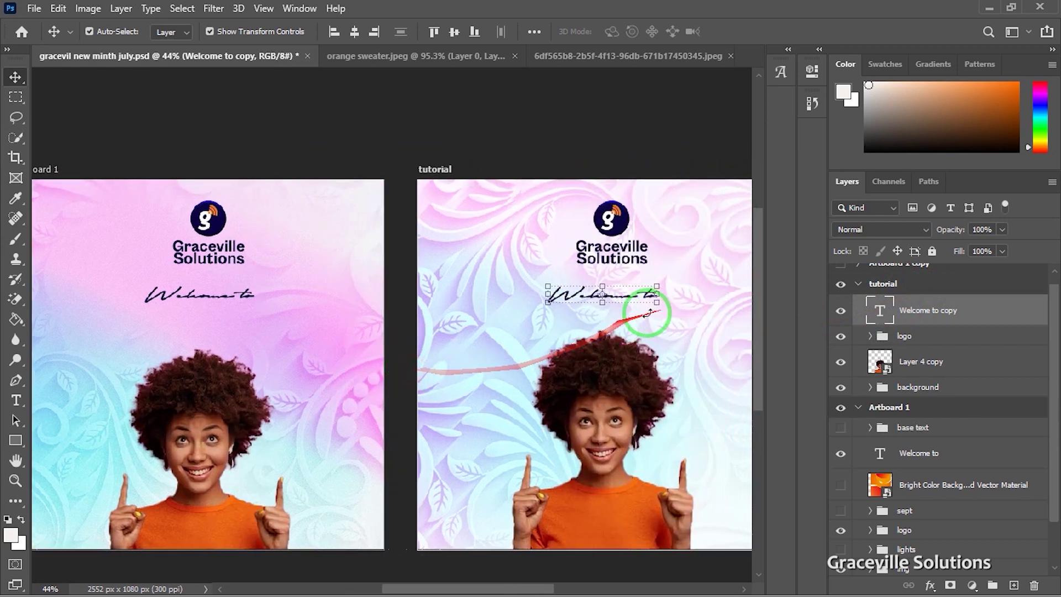
pyautogui.scroll(3, 619, 317)
pyautogui.scroll(-3, 618, 318)
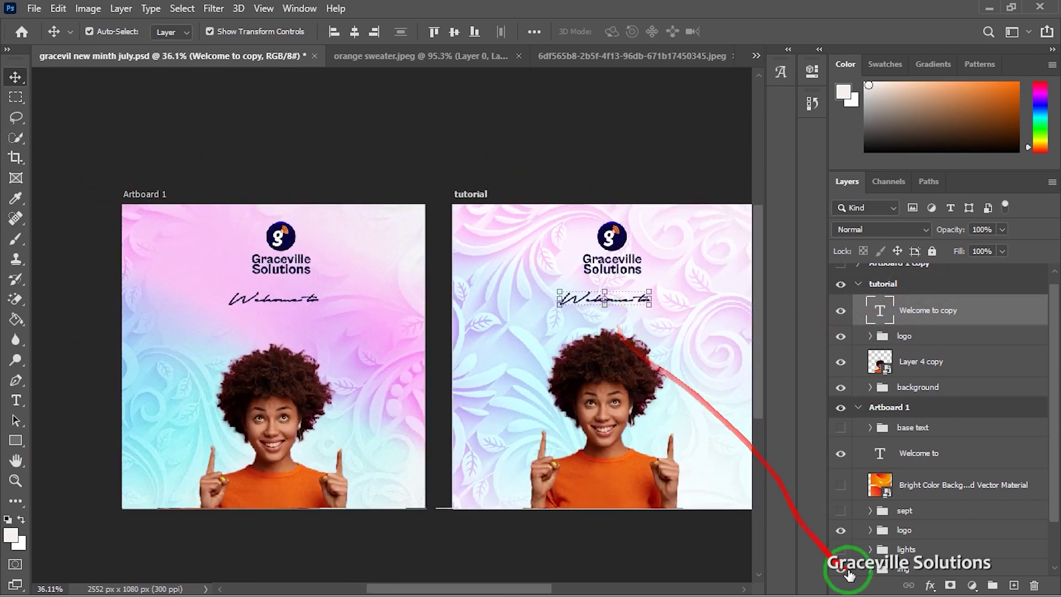
# Step: Show the sept group with the September lettering on Artboard 1
pyautogui.scroll(-2, 853, 555)
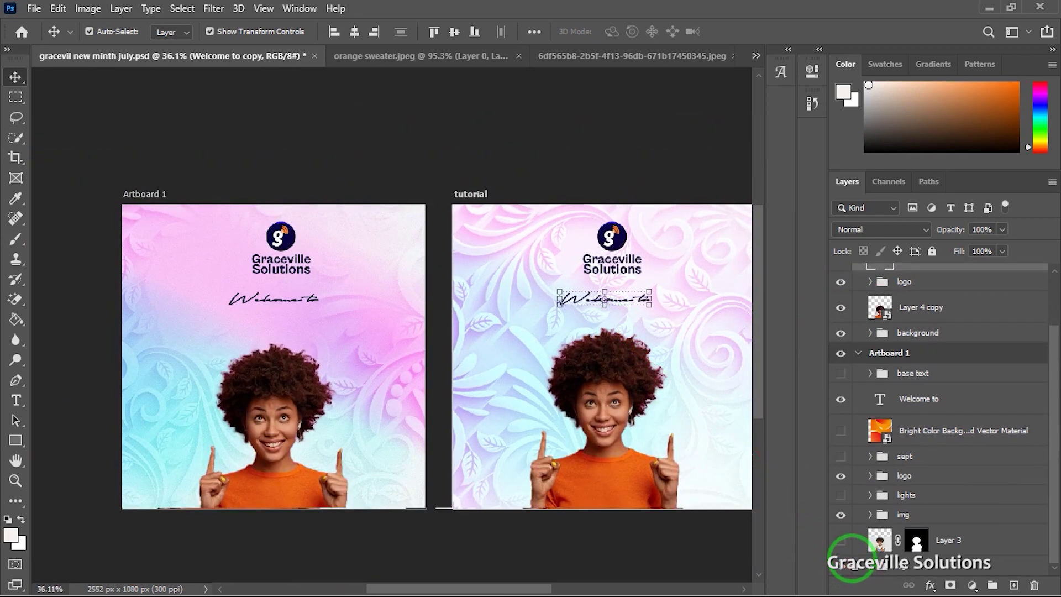
pyautogui.scroll(3, 436, 457)
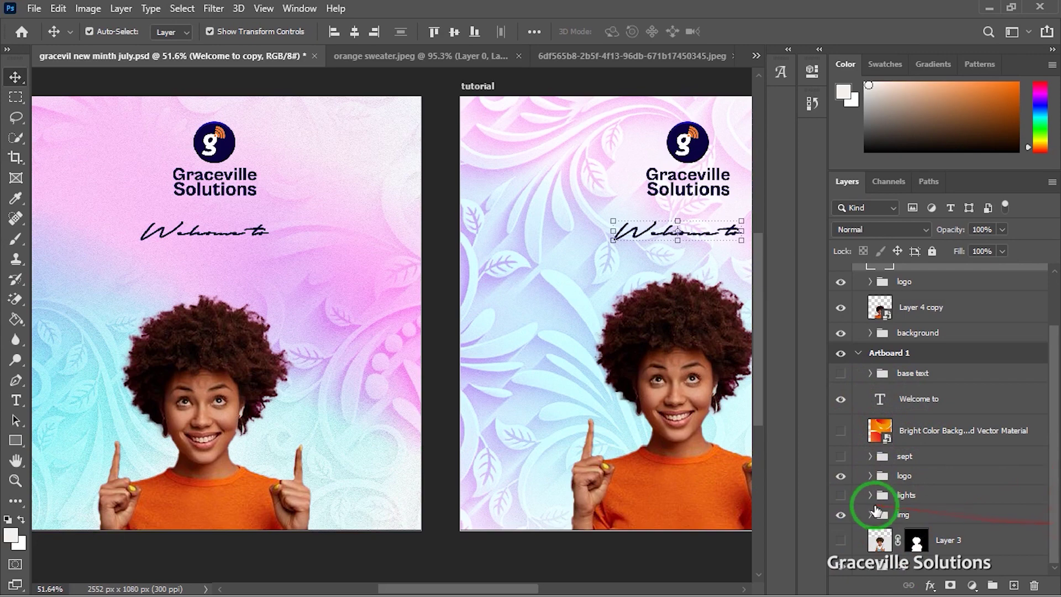
pyautogui.click(841, 456)
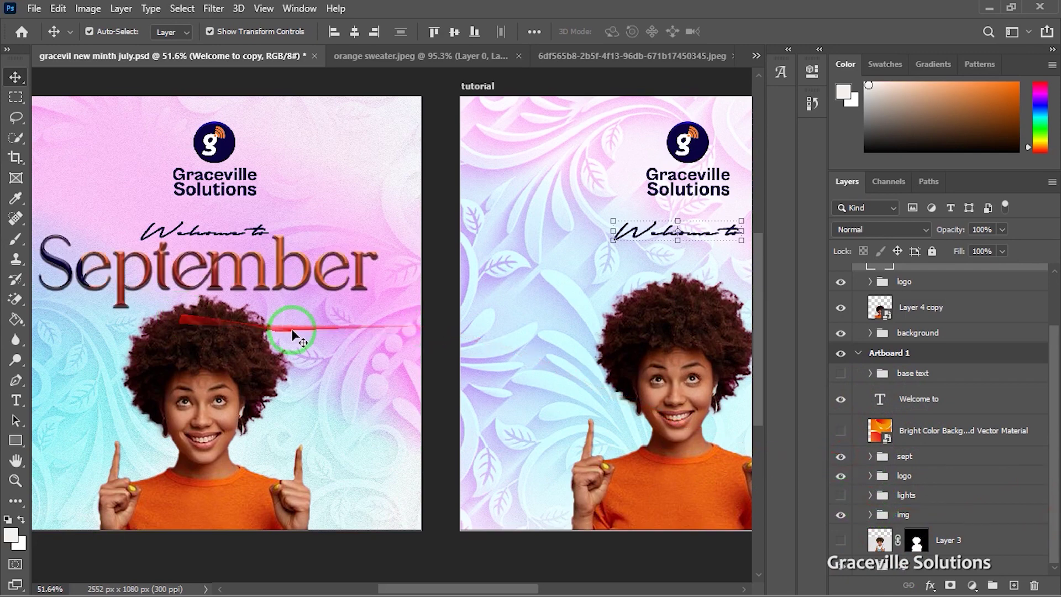
pyautogui.scroll(-3, 291, 326)
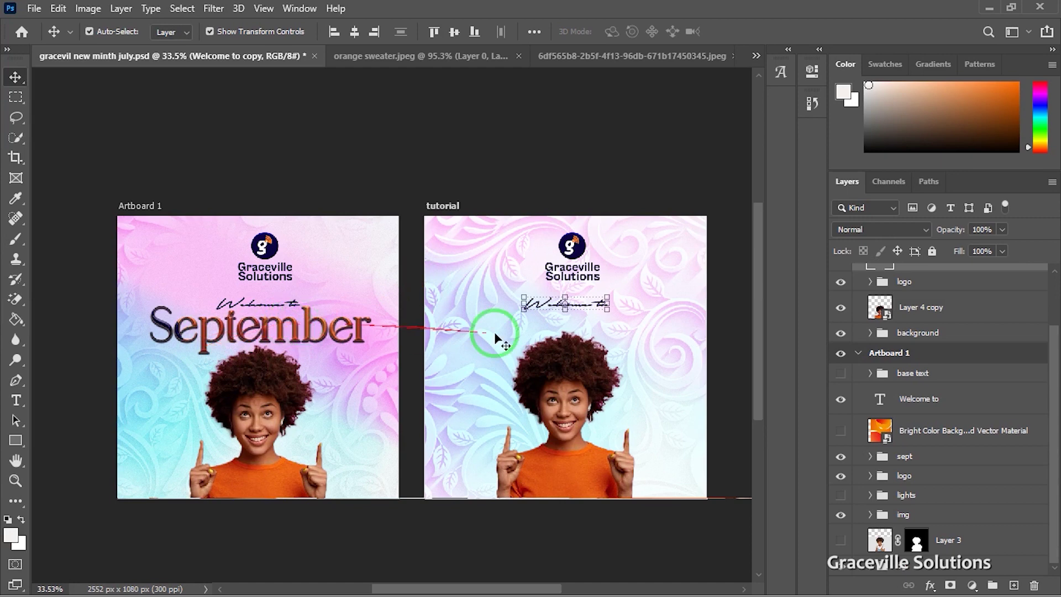
# Step: Move the Welcome to text on the tutorial artboard up about 24 px, closer to the logo
pyautogui.scroll(2, 495, 337)
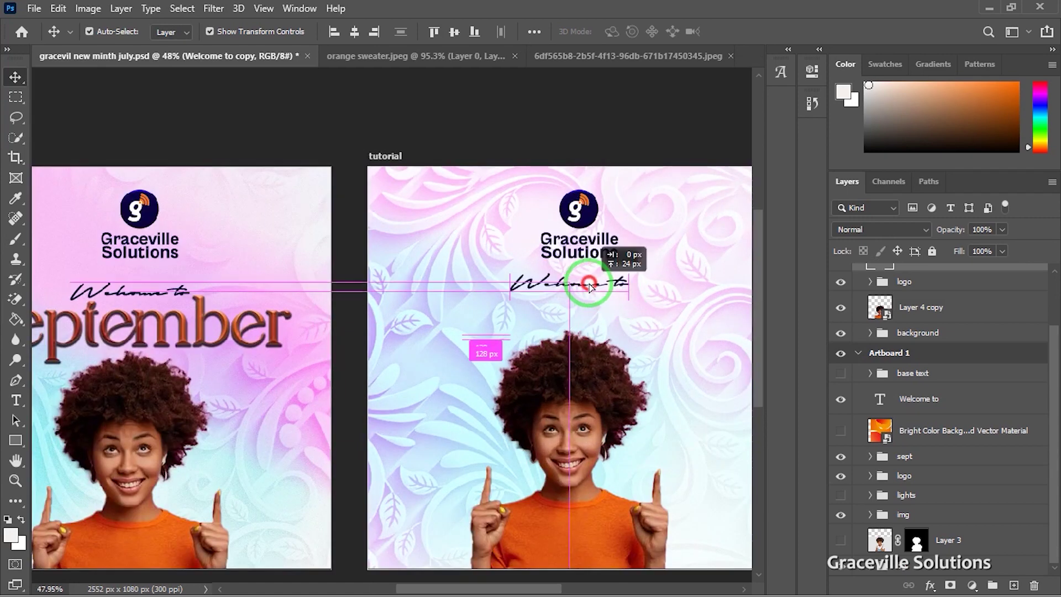
pyautogui.moveTo(590, 286); pyautogui.dragTo(586, 288)
pyautogui.scroll(-2, 157, 361)
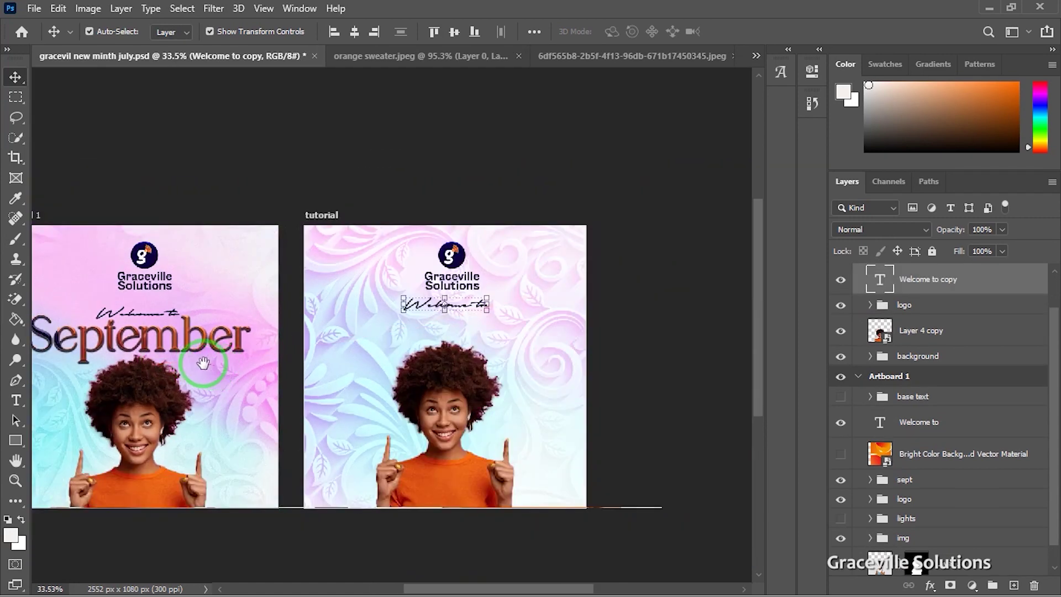
# Step: Add the text September to the tutorial artboard in the Gangitem font and enlarge it across most of the width below Welcome to
pyautogui.moveTo(204, 363); pyautogui.dragTo(284, 362)
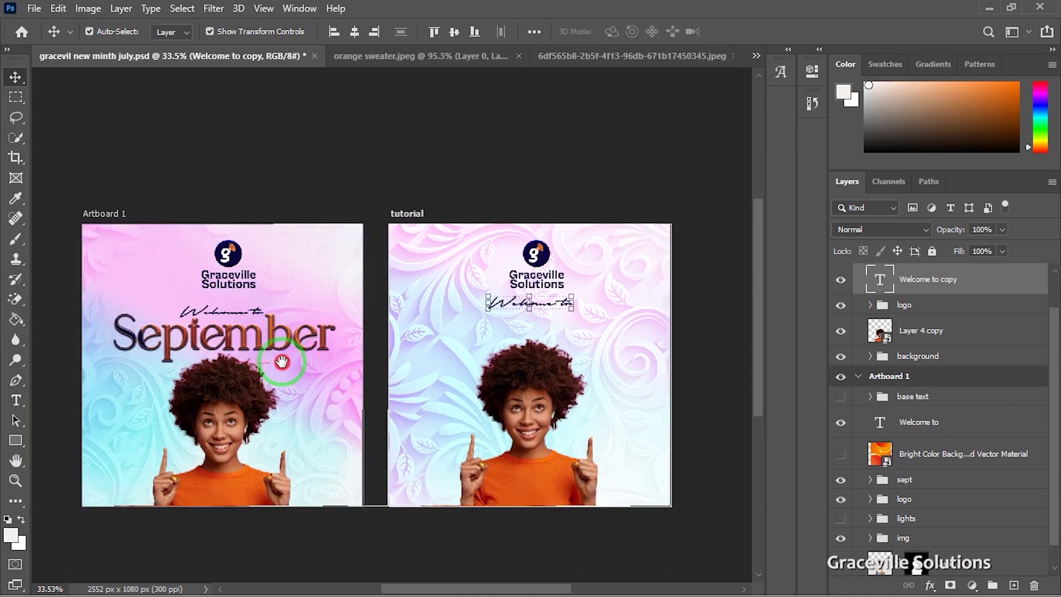
pyautogui.click(419, 367)
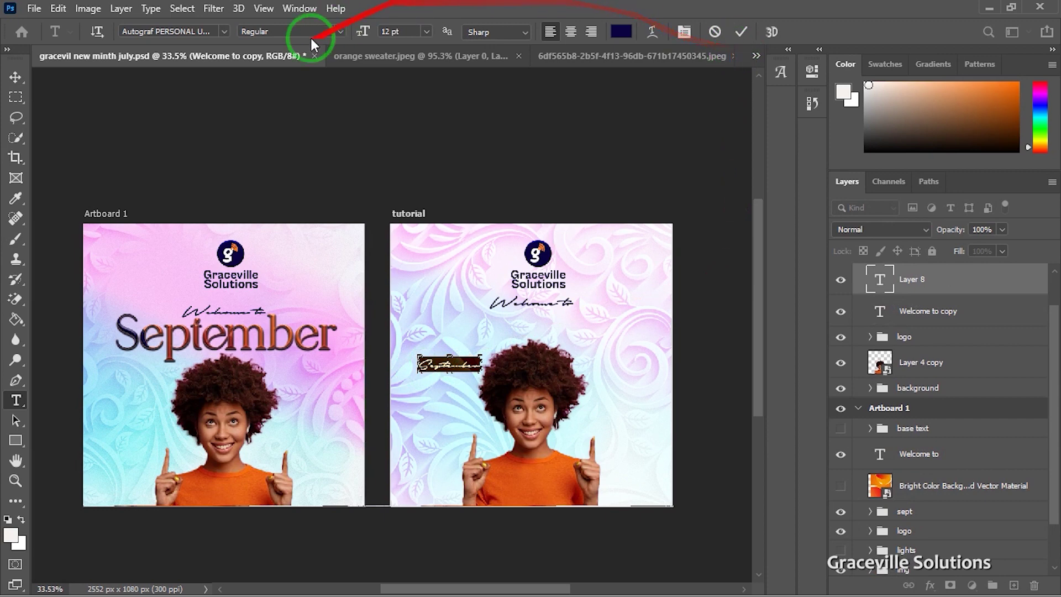
pyautogui.click(224, 32)
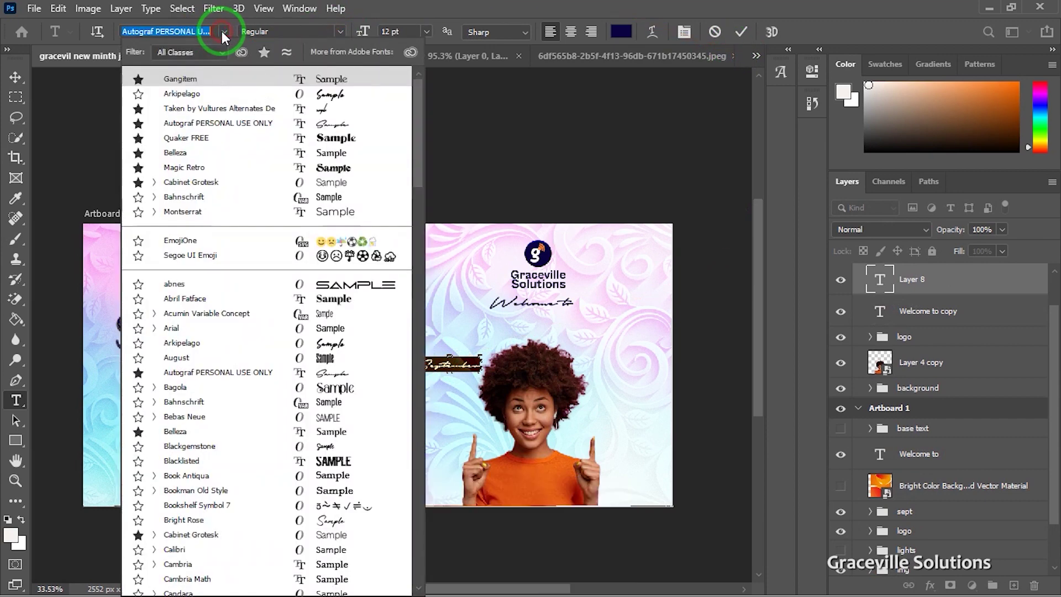
pyautogui.click(194, 82)
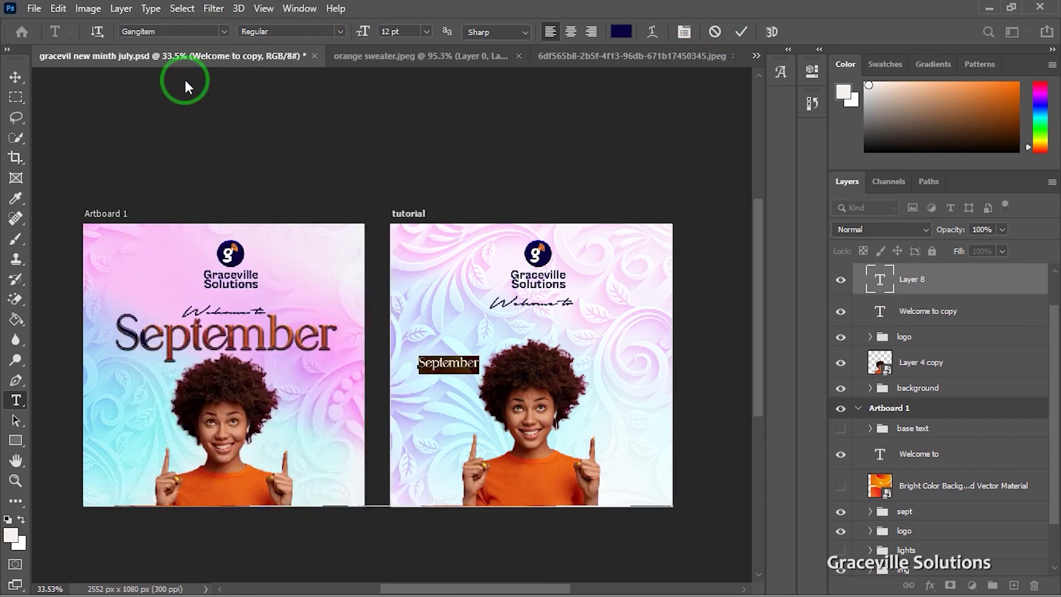
pyautogui.click(15, 78)
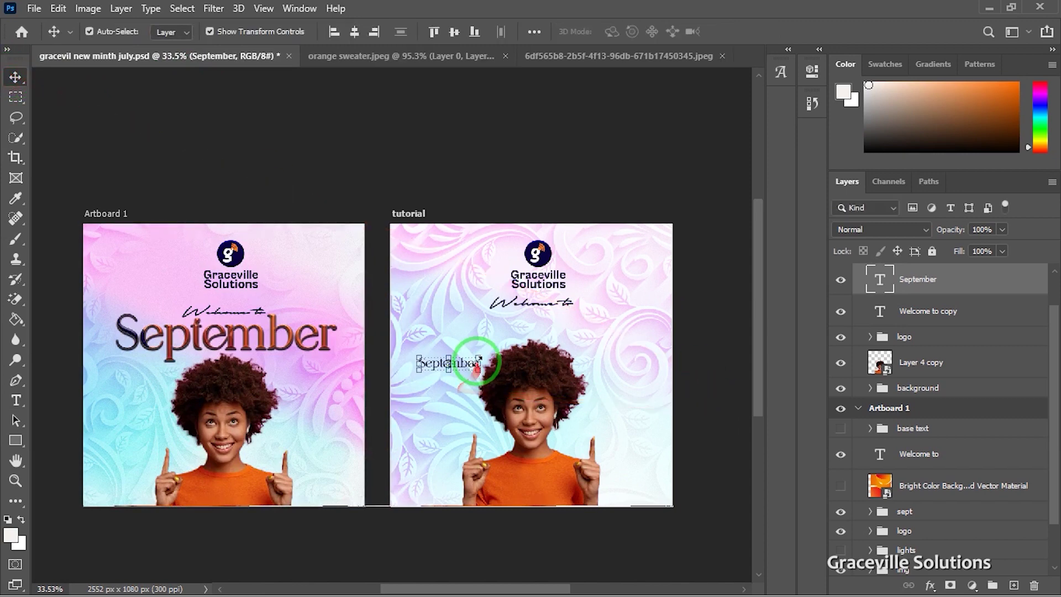
pyautogui.click(480, 359)
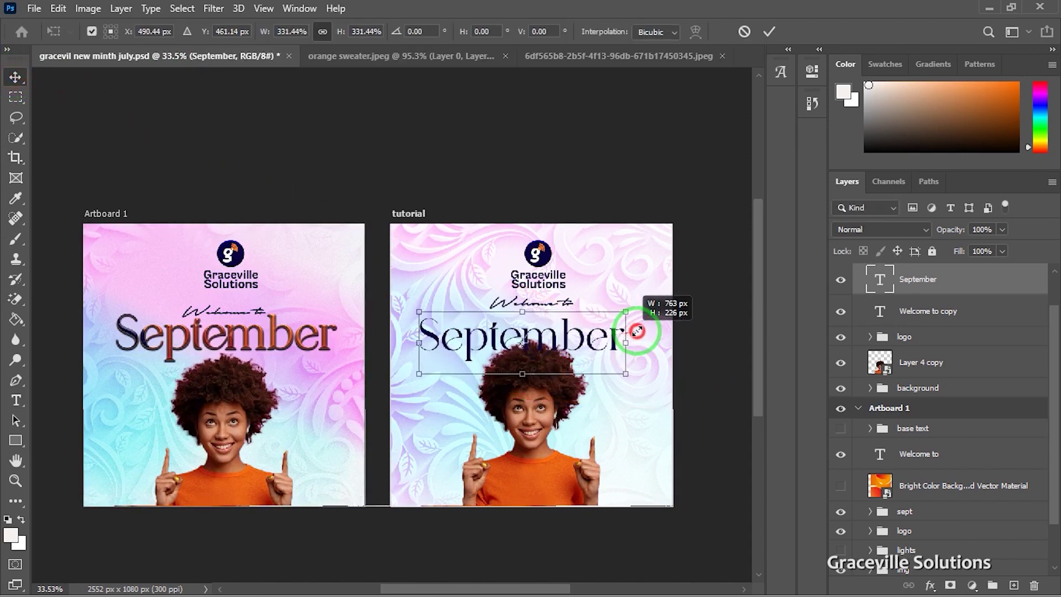
pyautogui.moveTo(638, 331); pyautogui.dragTo(647, 327)
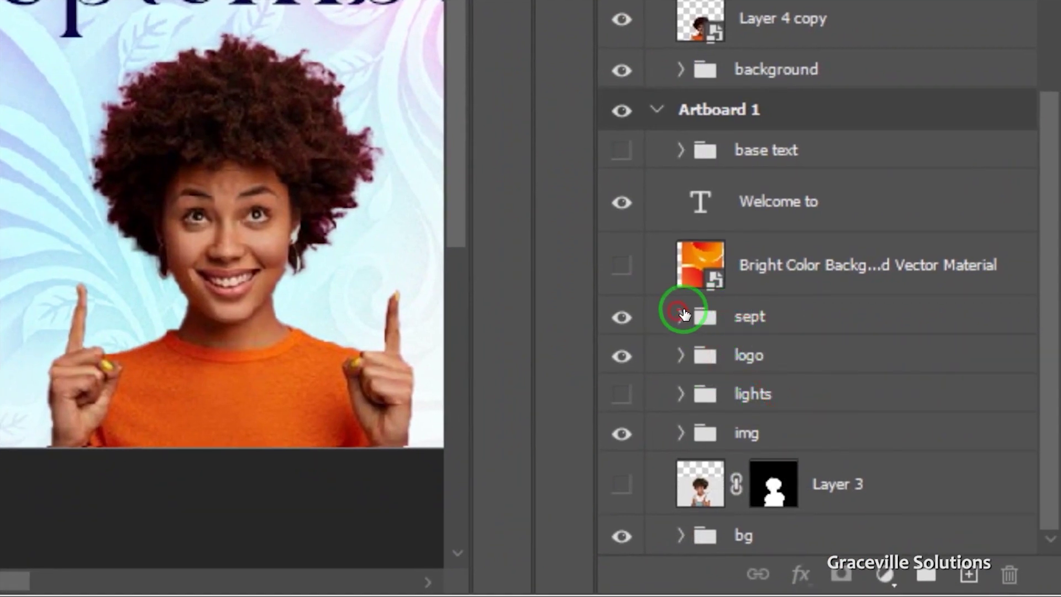
# Step: Expand the sept group on Artboard 1 and copy the layer style of its September text
pyautogui.click(682, 314)
pyautogui.scroll(-2, 890, 439)
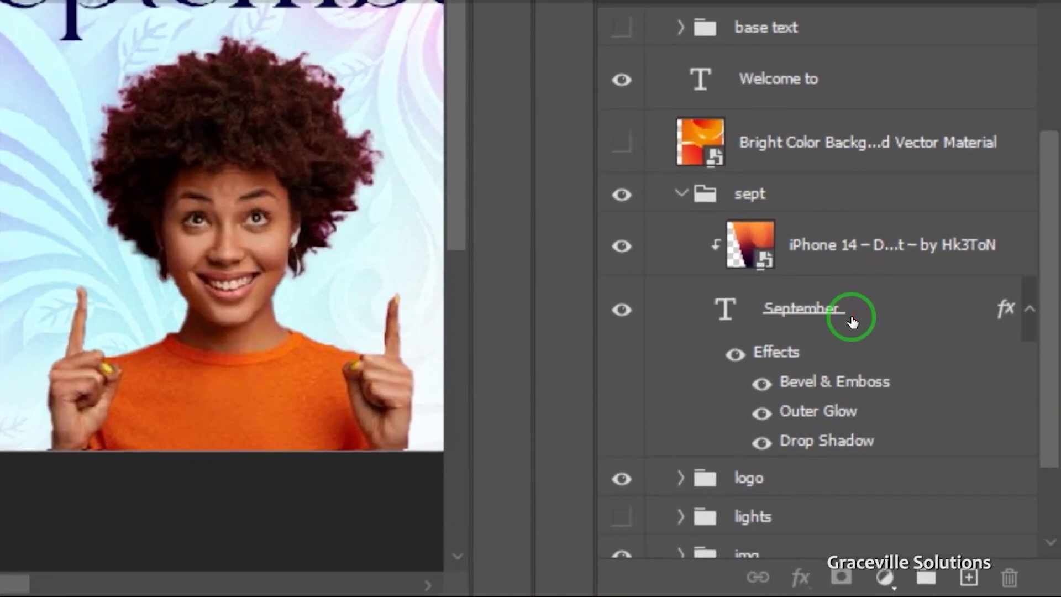
pyautogui.rightClick(851, 313)
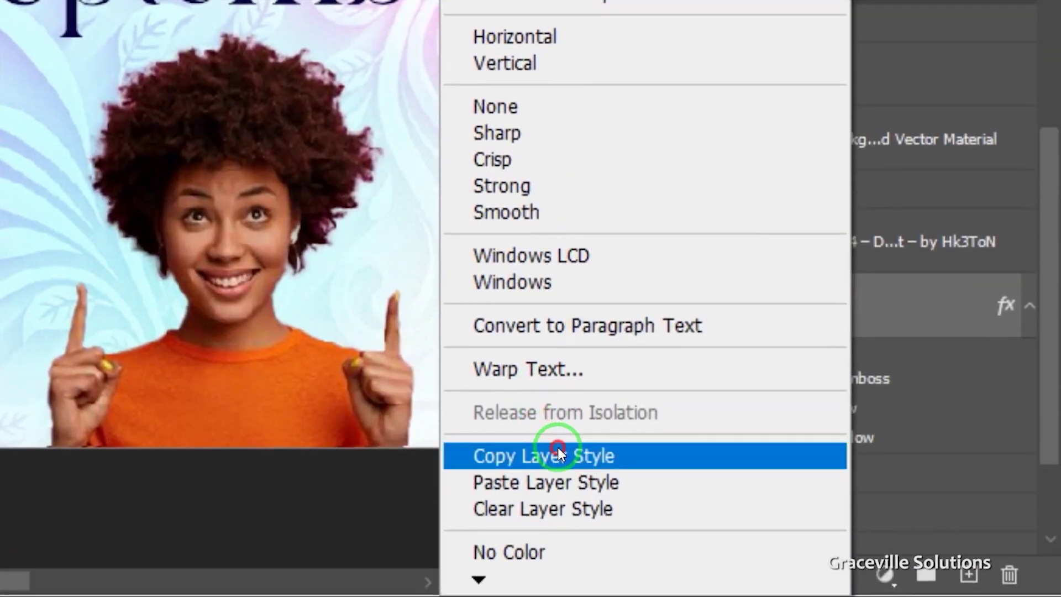
pyautogui.click(557, 450)
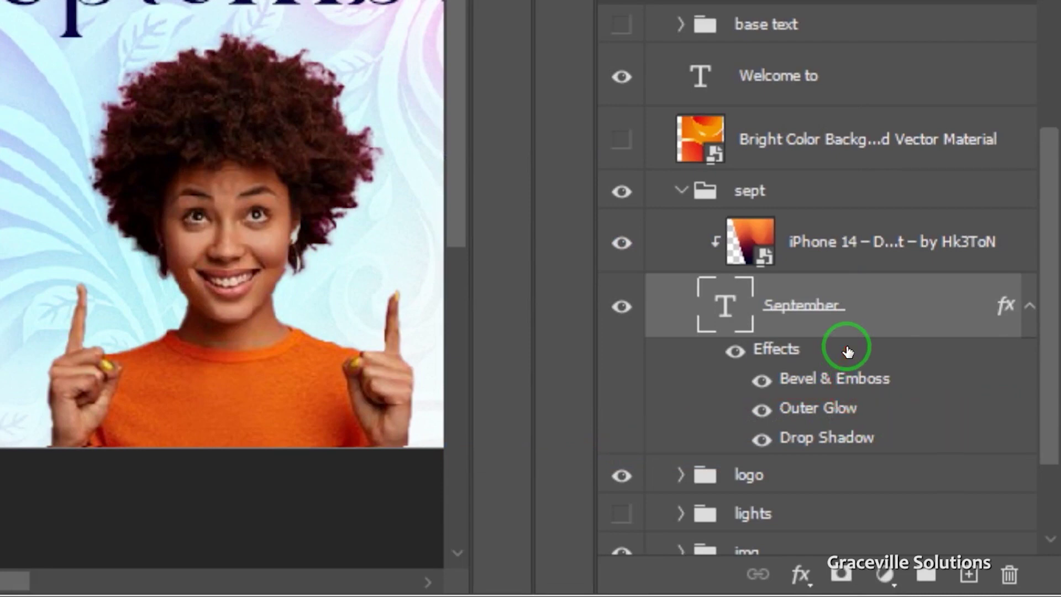
# Step: Open the layer style settings of the September text on Artboard 1 and examine its Bevel & Emboss values
pyautogui.rightClick(847, 300)
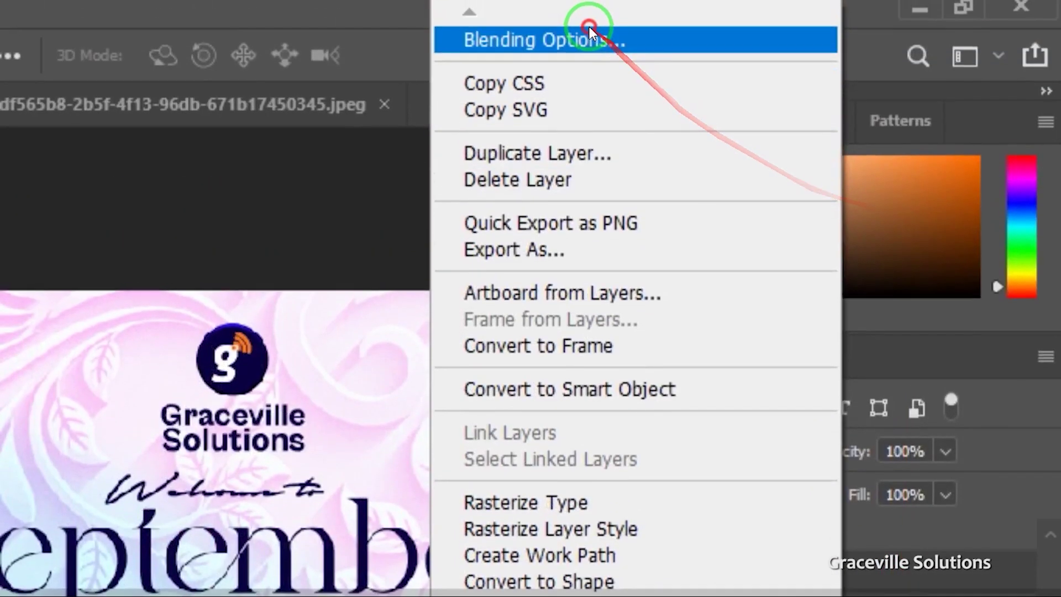
pyautogui.click(589, 0)
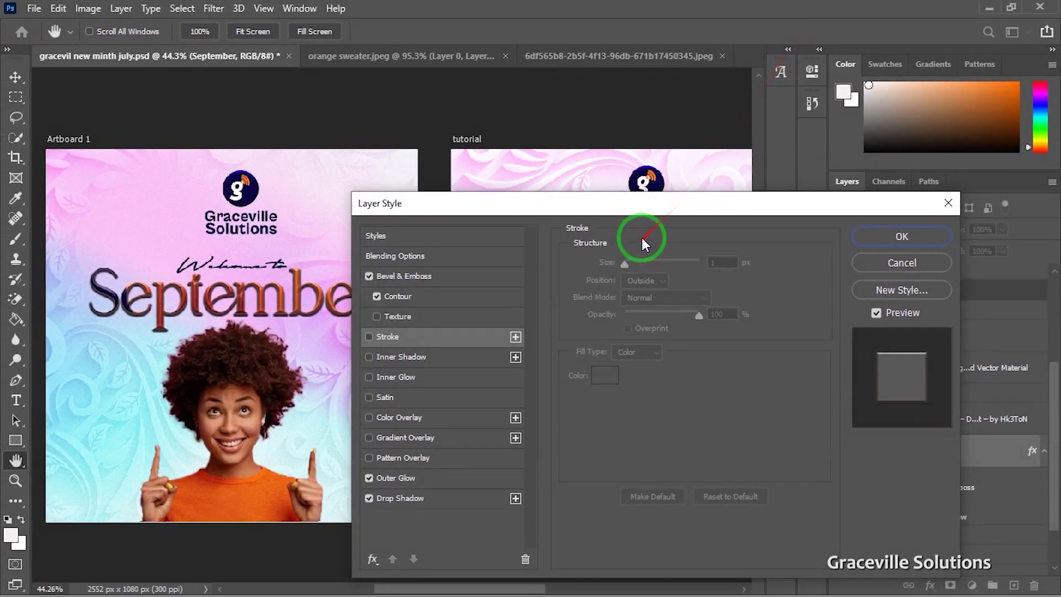
pyautogui.moveTo(641, 209); pyautogui.dragTo(860, 137)
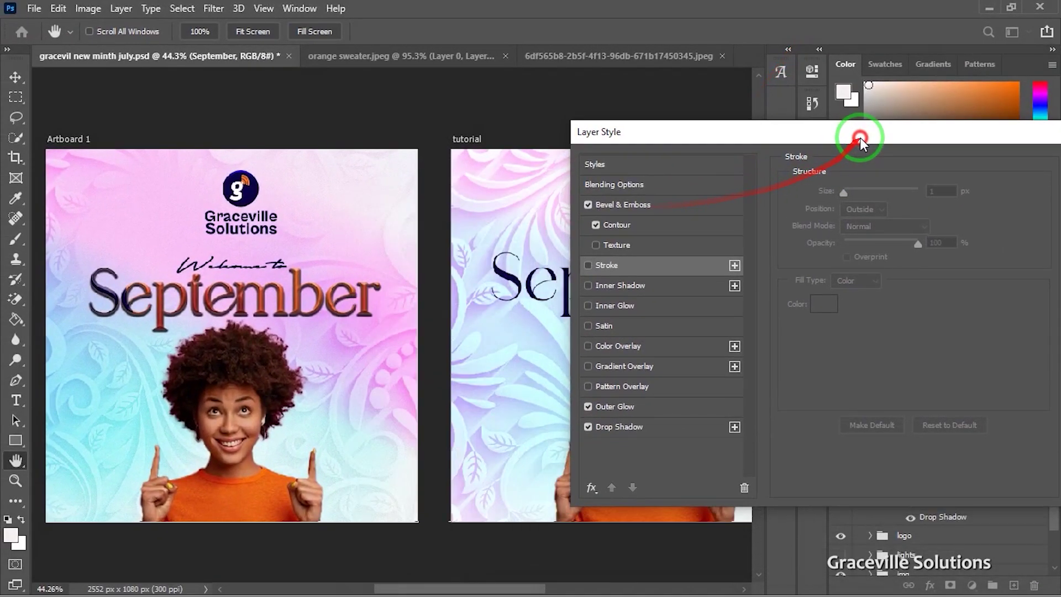
pyautogui.click(634, 208)
pyautogui.moveTo(909, 138); pyautogui.dragTo(776, 107)
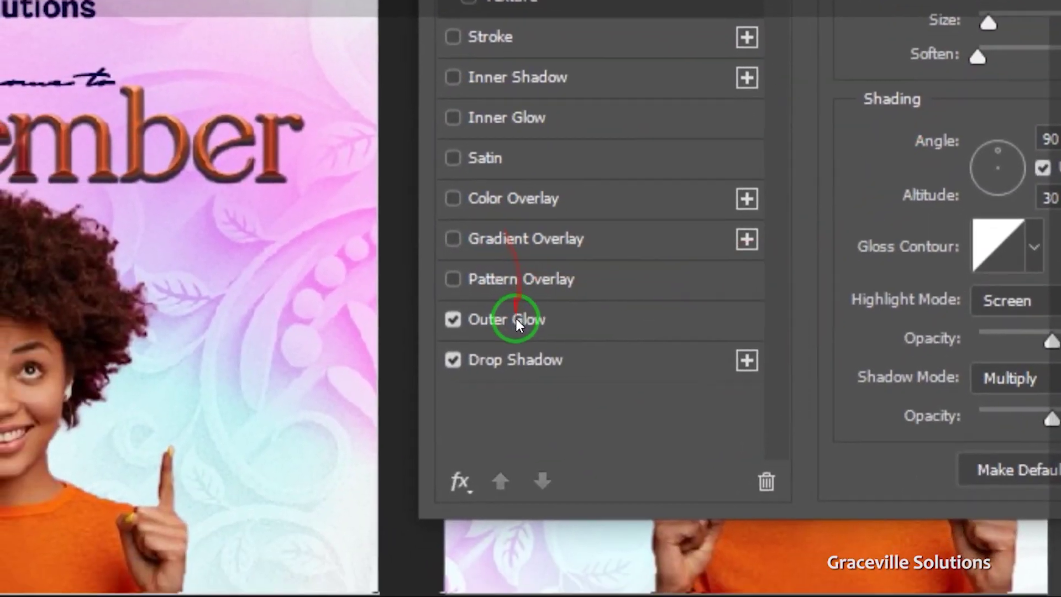
# Step: Examine the Outer Glow settings with their glow colour and the Drop Shadow settings, leaving the layer style unchanged
pyautogui.click(516, 319)
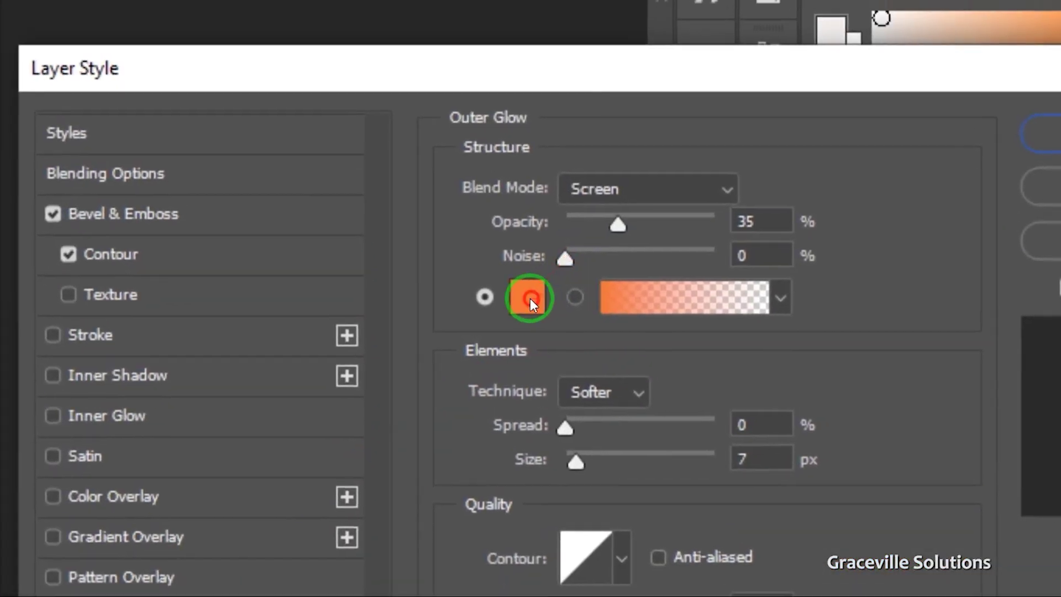
pyautogui.click(529, 298)
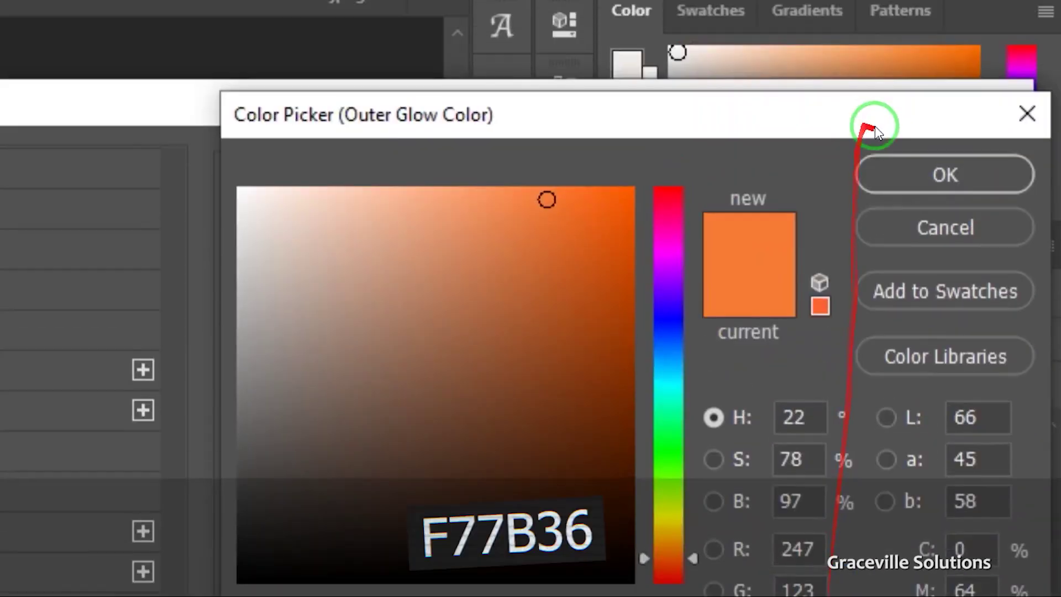
pyautogui.click(943, 173)
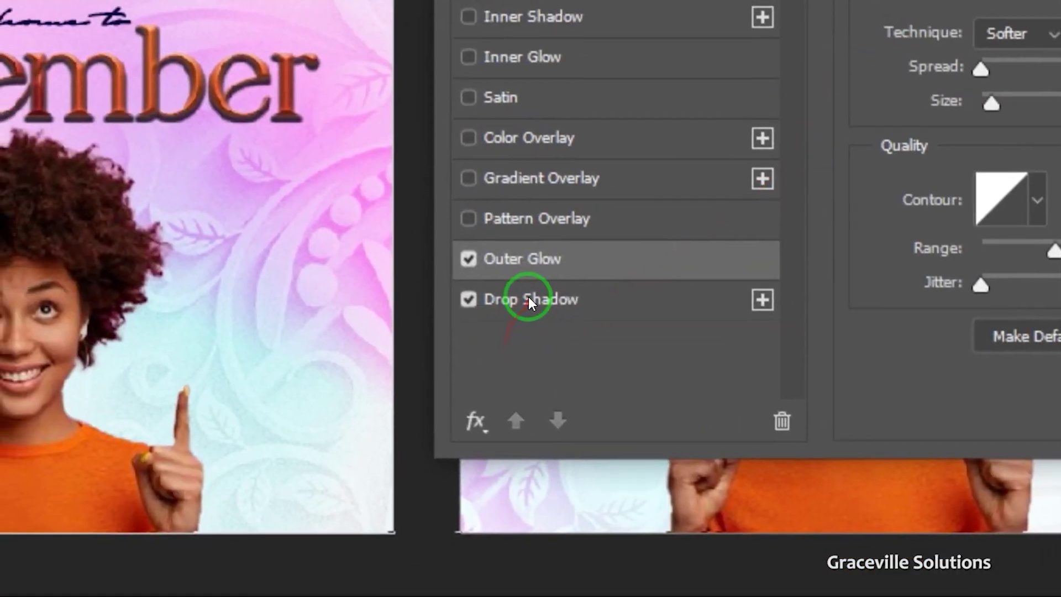
pyautogui.click(530, 300)
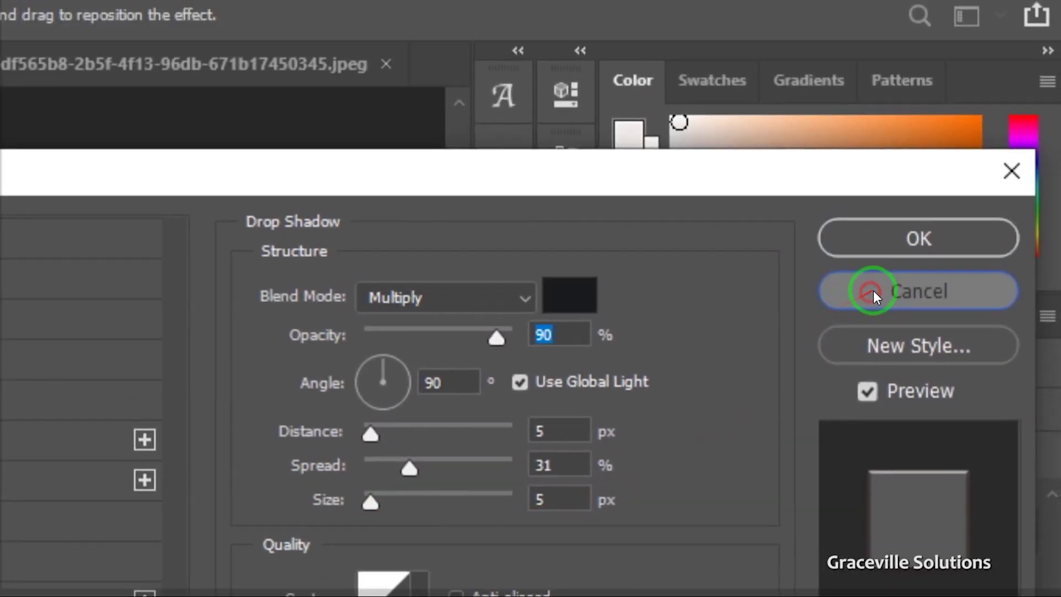
pyautogui.click(890, 187)
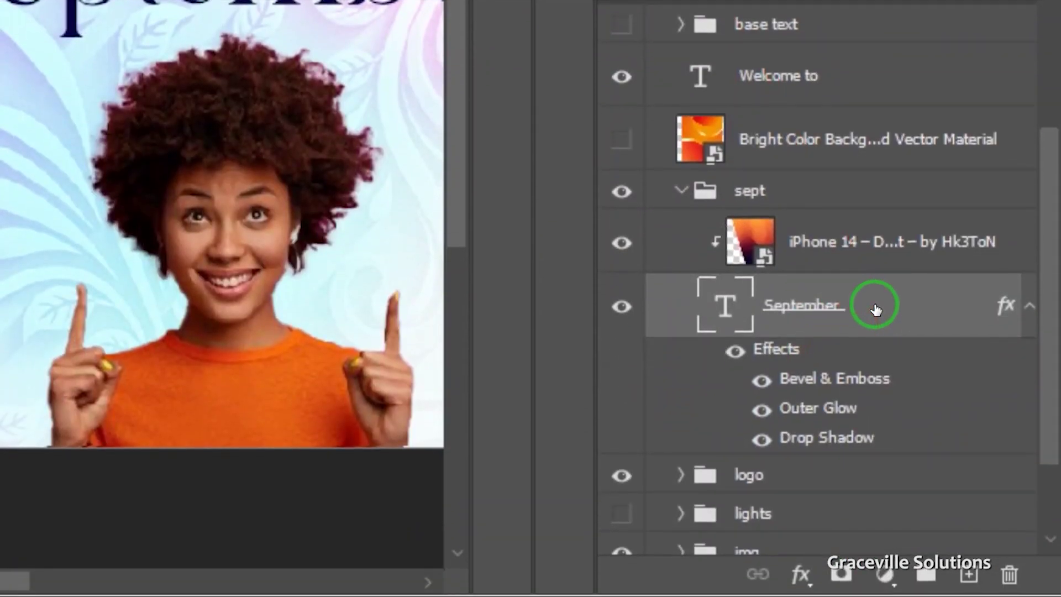
# Step: Copy the layer style of Artboard 1's September text and paste it onto the September text of the tutorial artboard
pyautogui.rightClick(875, 304)
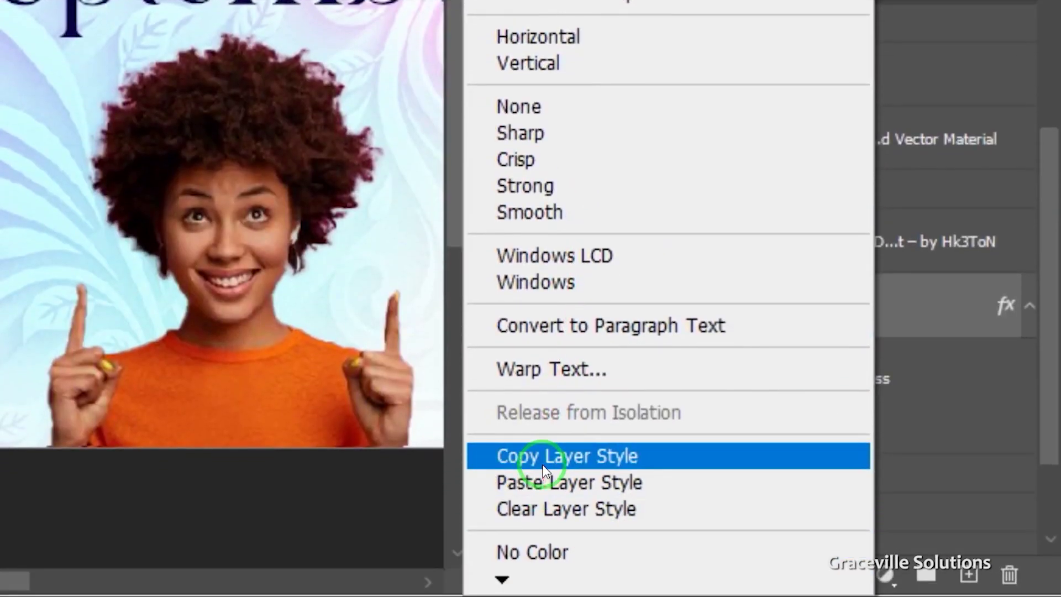
pyautogui.click(543, 473)
pyautogui.scroll(3, 754, 50)
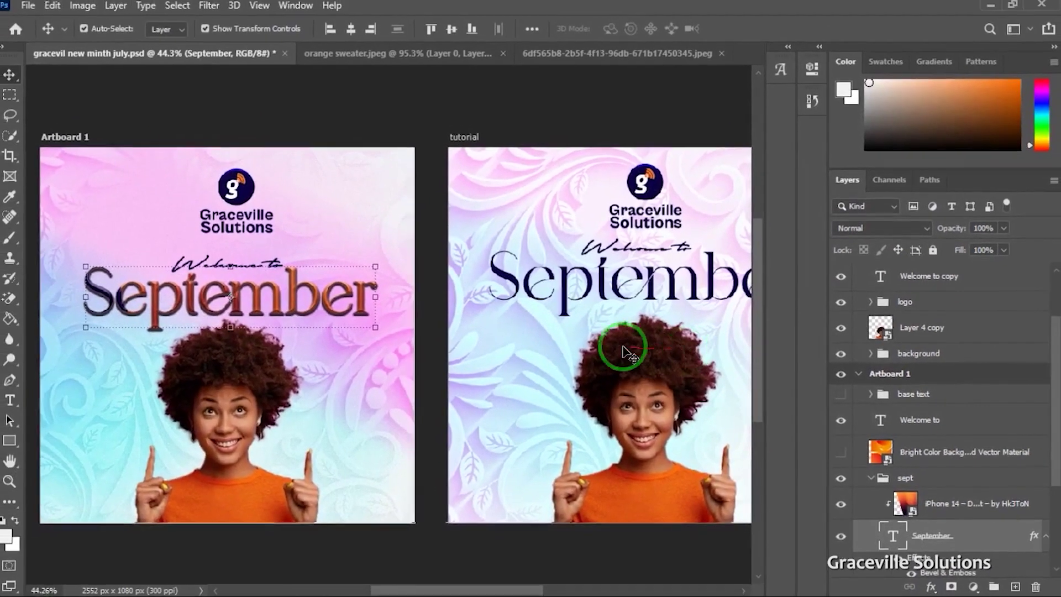
pyautogui.moveTo(529, 340); pyautogui.dragTo(434, 343)
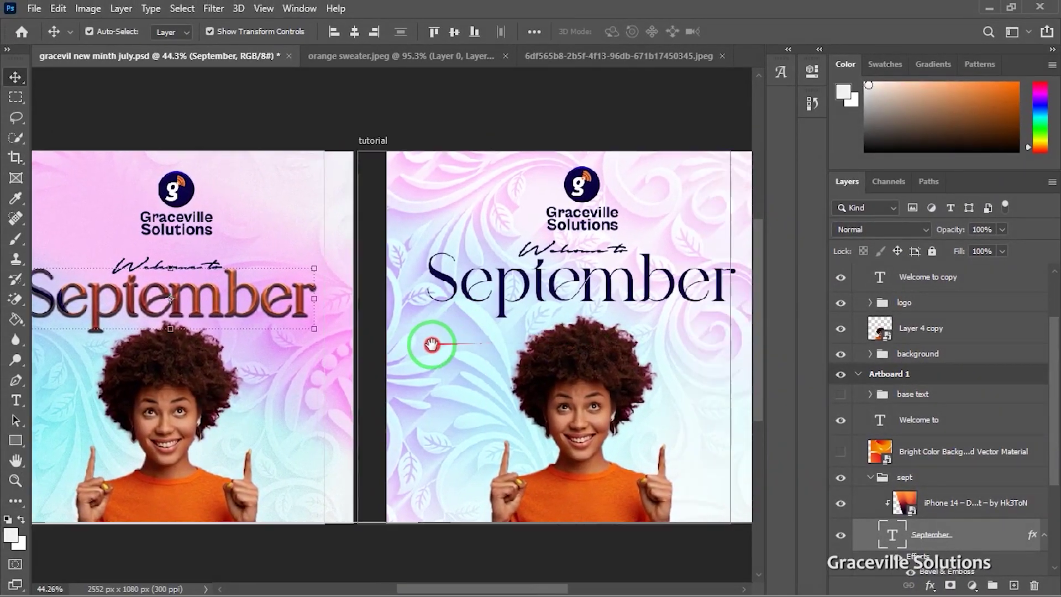
pyautogui.scroll(2, 956, 351)
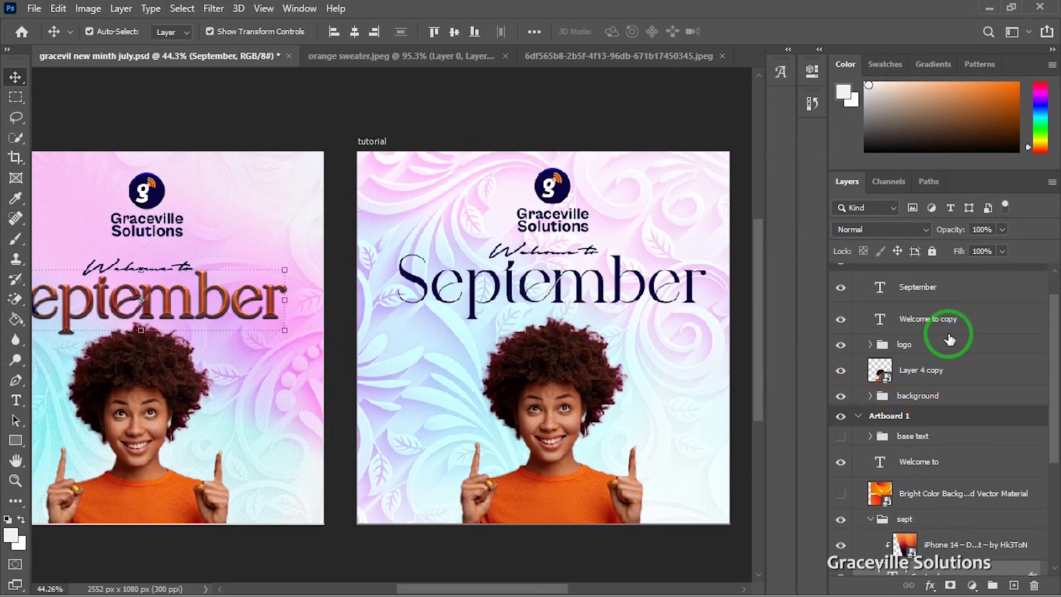
pyautogui.click(943, 290)
pyautogui.rightClick(941, 287)
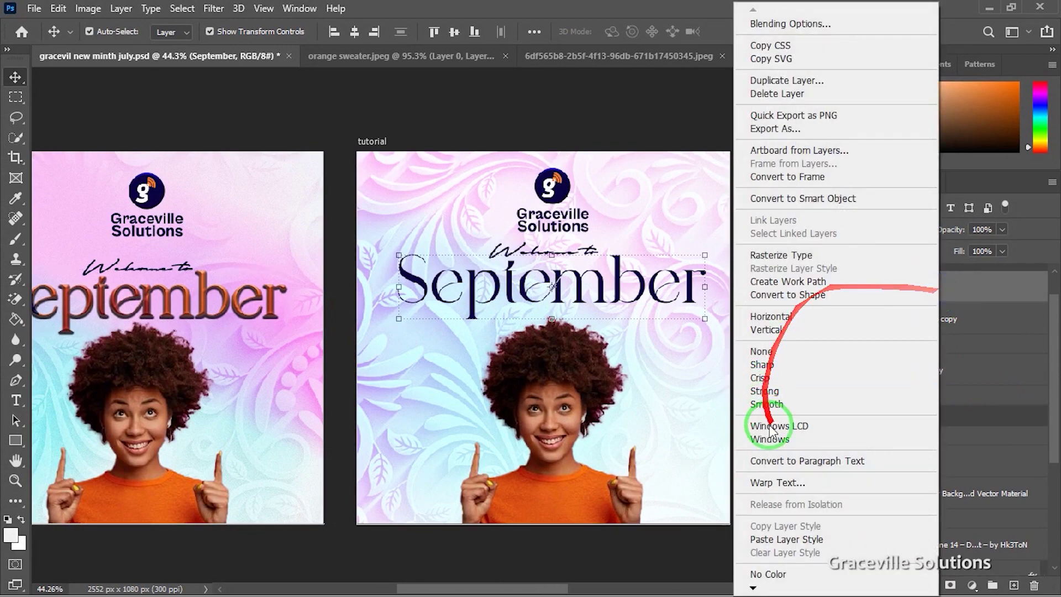
pyautogui.click(785, 540)
# Step: Bring the gradient layer from the iPhone 14 – Dynamic gradient document onto the tutorial artboard, above the September text
pyautogui.scroll(-2, 564, 393)
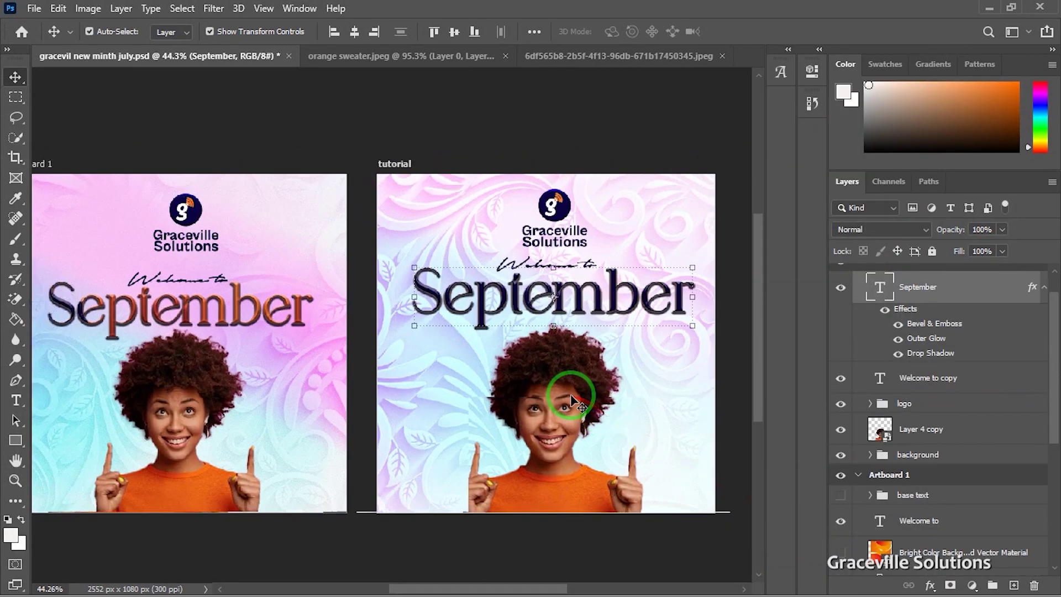
pyautogui.scroll(1, 261, 356)
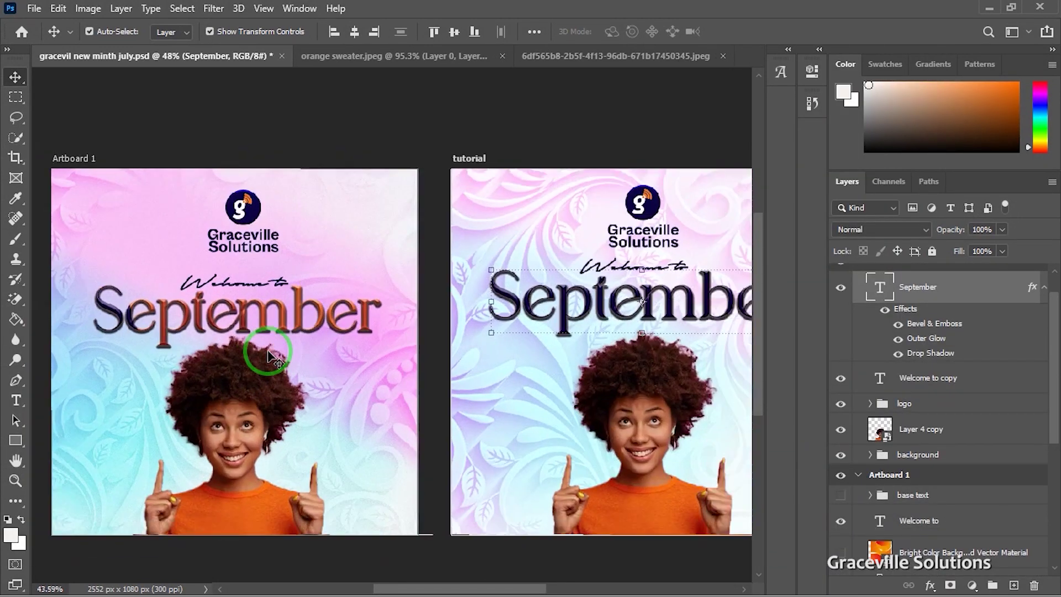
pyautogui.scroll(-3, 267, 353)
pyautogui.scroll(3, 503, 339)
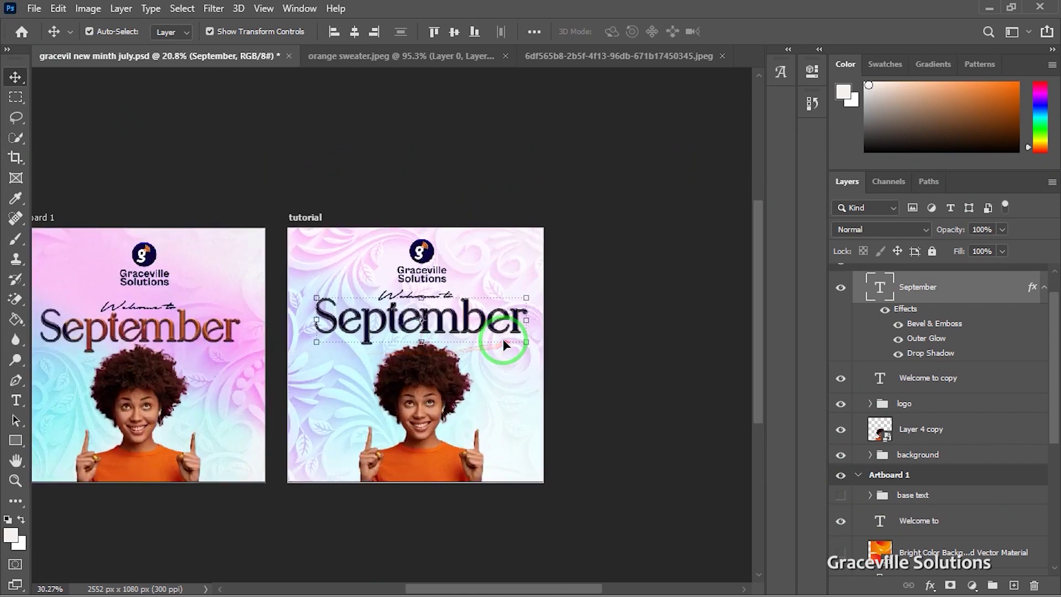
pyautogui.moveTo(379, 379); pyautogui.dragTo(559, 381)
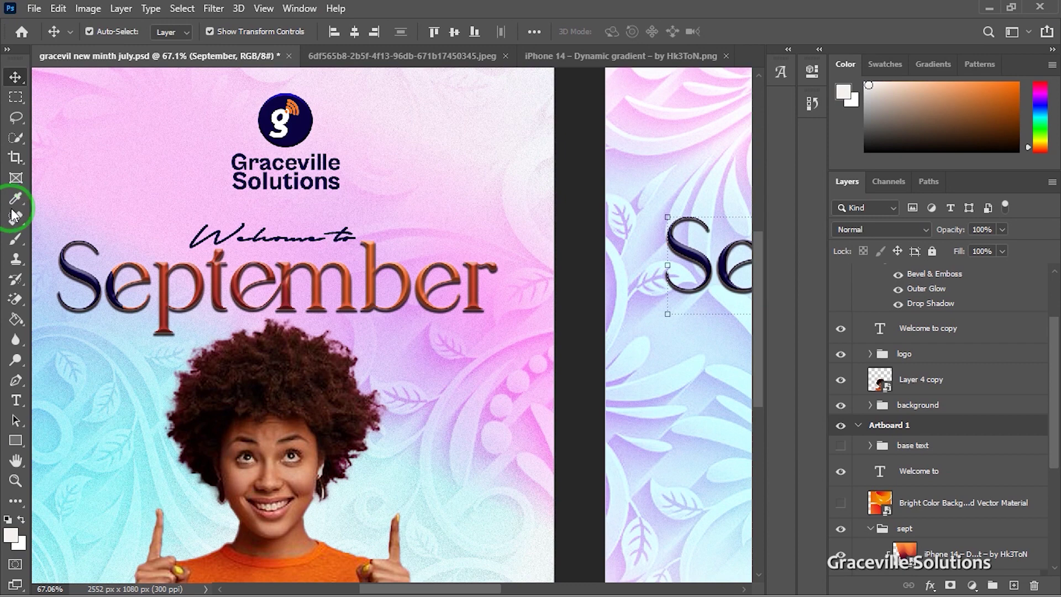
pyautogui.scroll(-3, 2, 209)
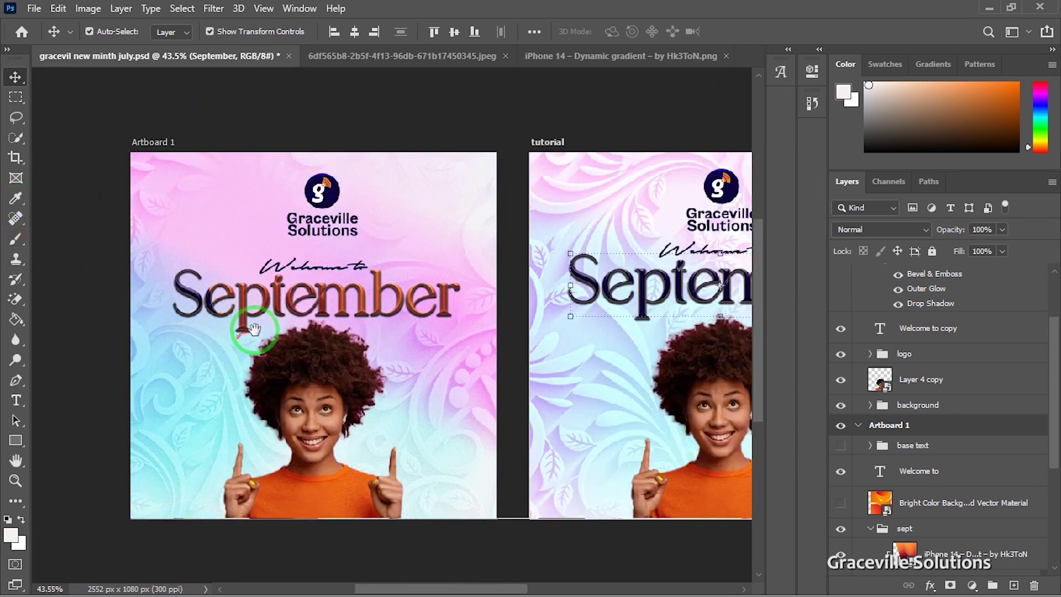
pyautogui.moveTo(254, 330); pyautogui.dragTo(232, 326)
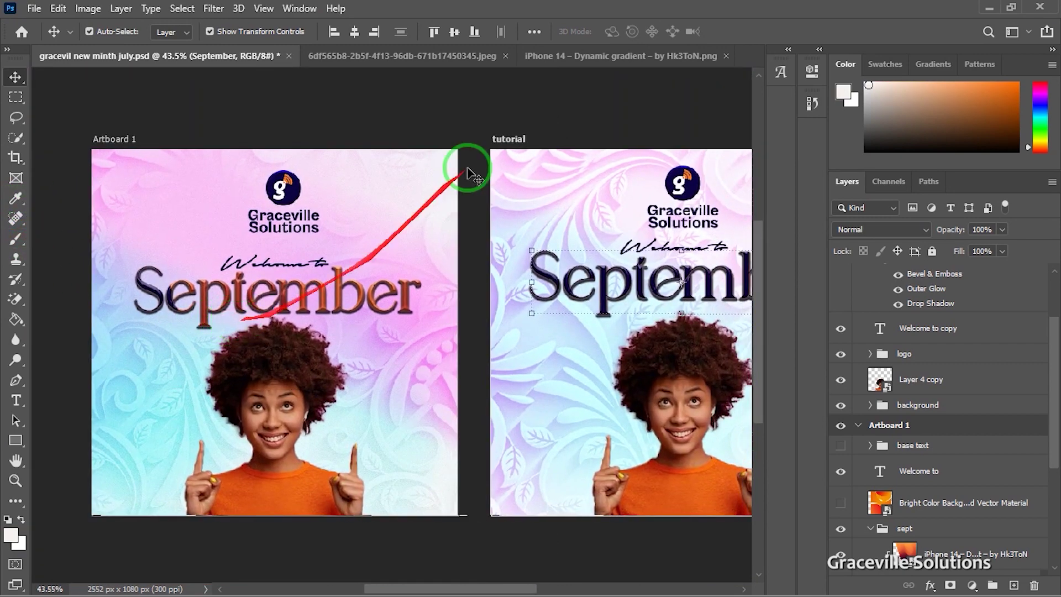
pyautogui.click(588, 55)
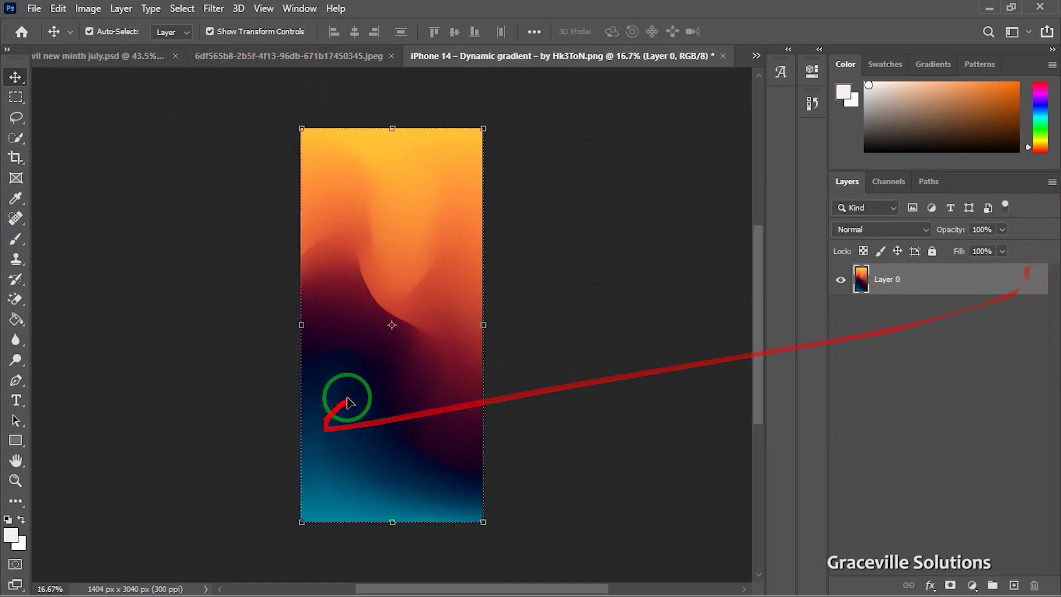
pyautogui.moveTo(390, 412); pyautogui.dragTo(121, 22)
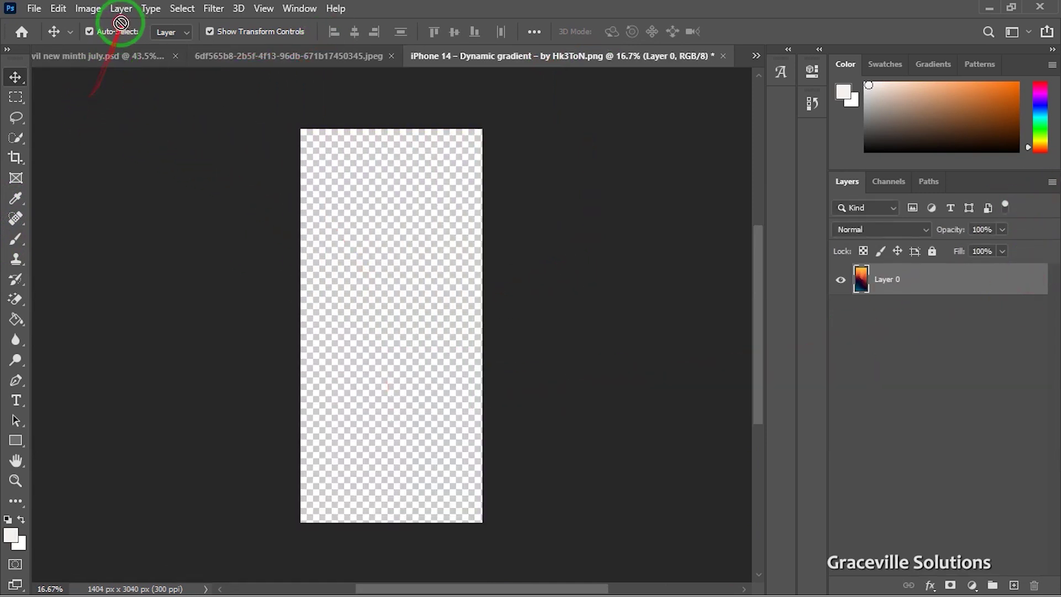
pyautogui.moveTo(123, 59); pyautogui.dragTo(480, 282)
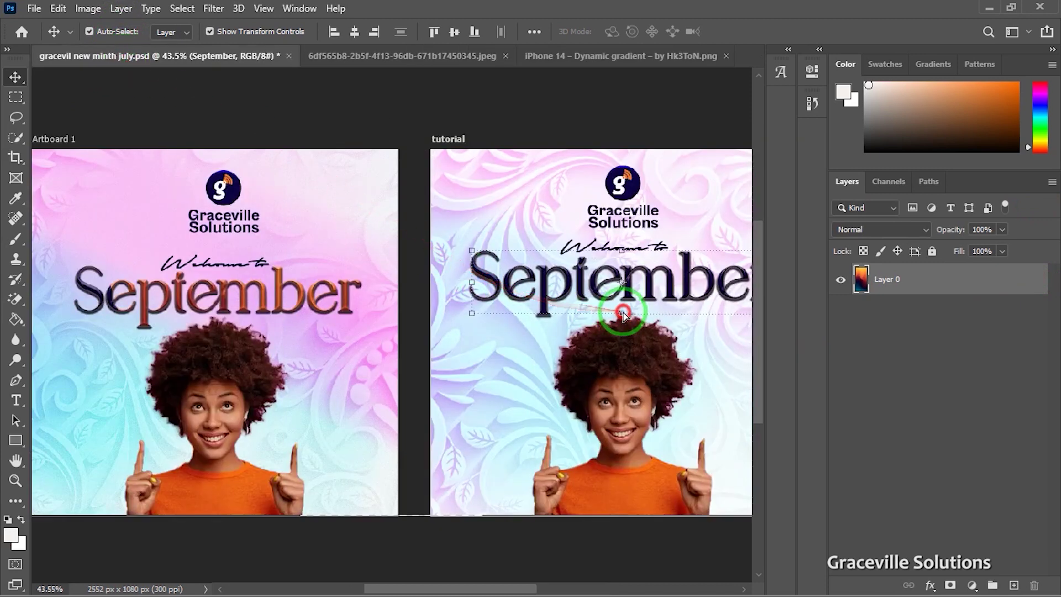
pyautogui.moveTo(622, 314); pyautogui.dragTo(495, 417)
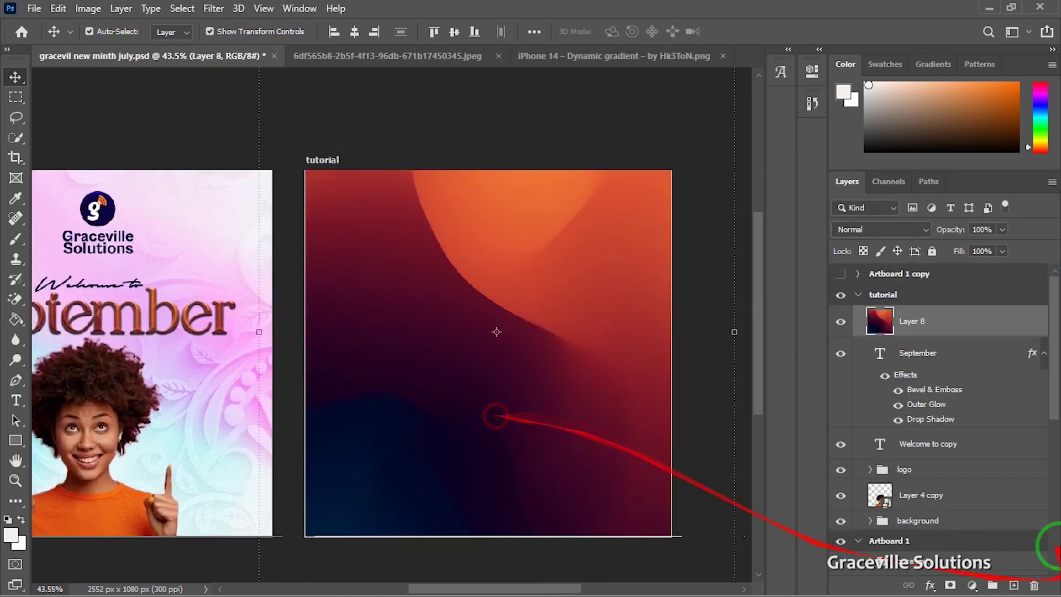
# Step: Clip the gradient layer to the September text on the tutorial artboard with a clipping mask
pyautogui.scroll(-3, 569, 378)
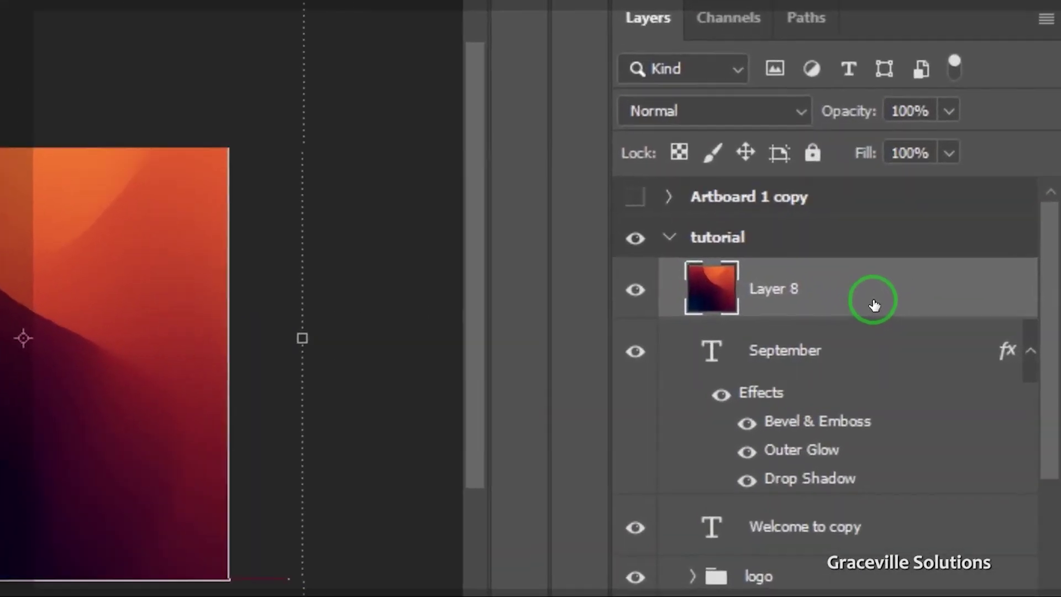
pyautogui.rightClick(965, 332)
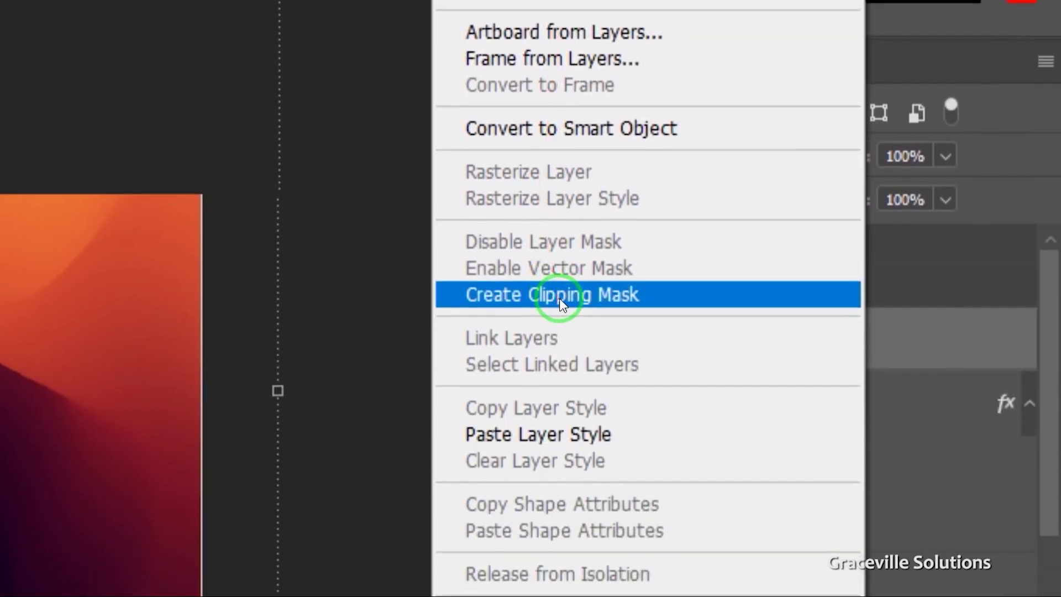
pyautogui.click(560, 279)
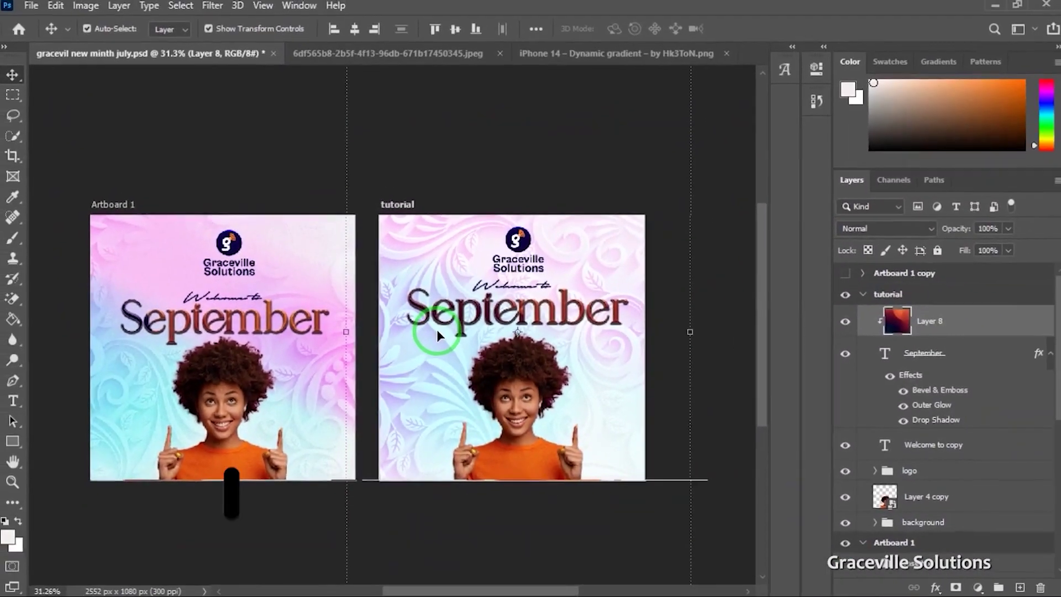
# Step: Rotate and reposition the clipped gradient over the tutorial artboard's September text so that orange and dark tones run across the letters
pyautogui.scroll(3, 254, 356)
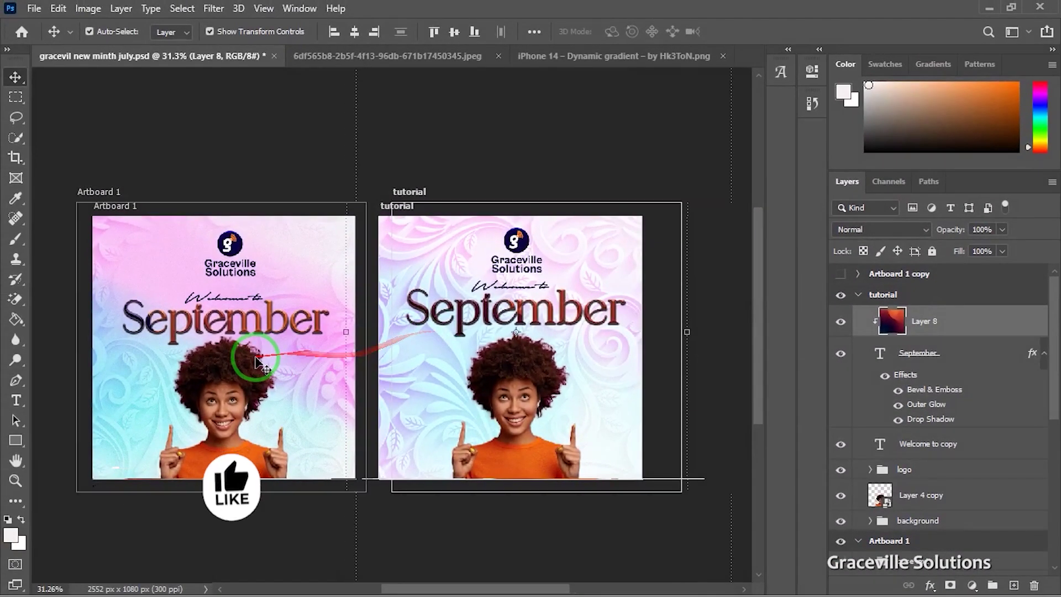
pyautogui.scroll(-4, 421, 344)
pyautogui.scroll(-2, 546, 327)
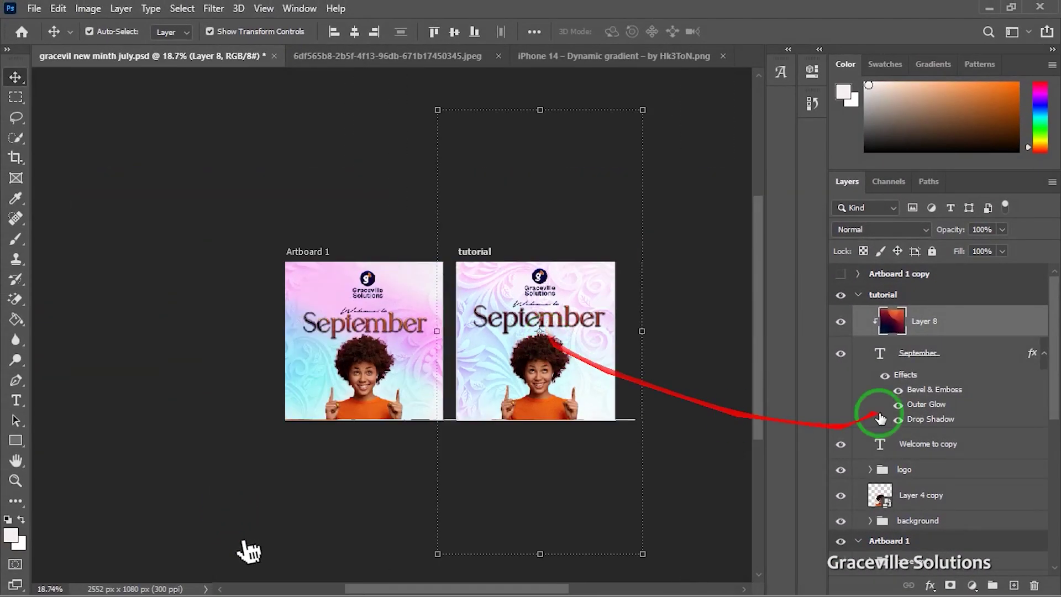
pyautogui.scroll(2, 416, 550)
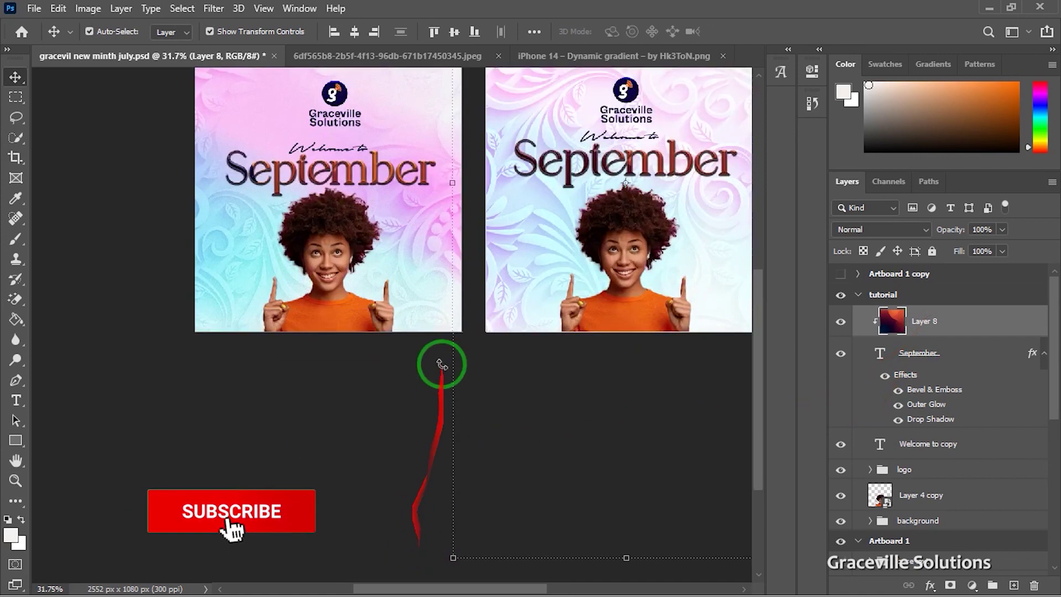
pyautogui.scroll(-2, 354, 376)
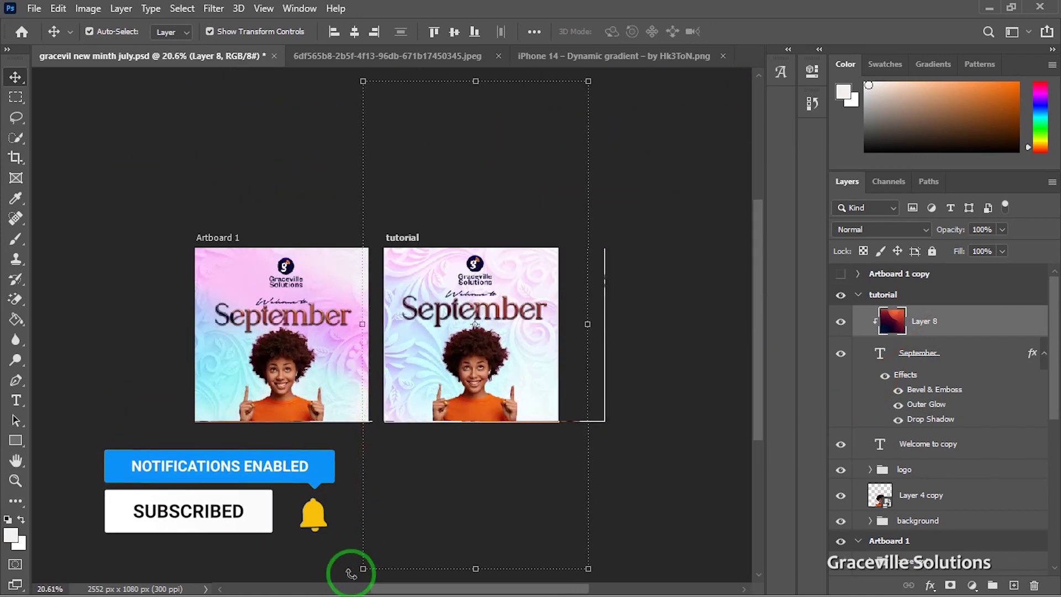
pyautogui.moveTo(351, 574); pyautogui.dragTo(254, 476)
pyautogui.moveTo(199, 422); pyautogui.dragTo(285, 479)
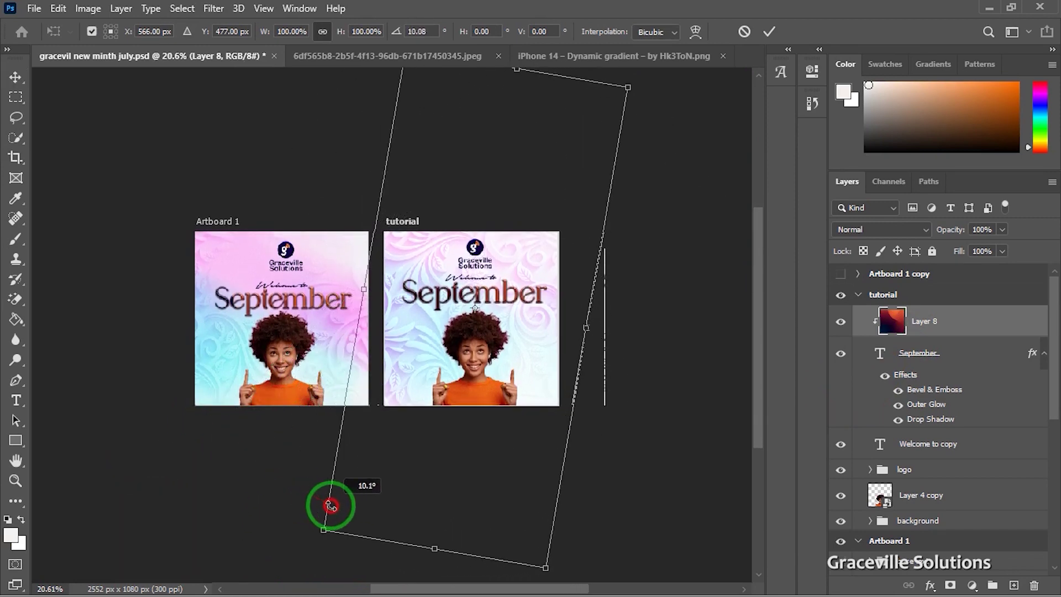
pyautogui.scroll(2, 436, 368)
pyautogui.moveTo(426, 367); pyautogui.dragTo(417, 332)
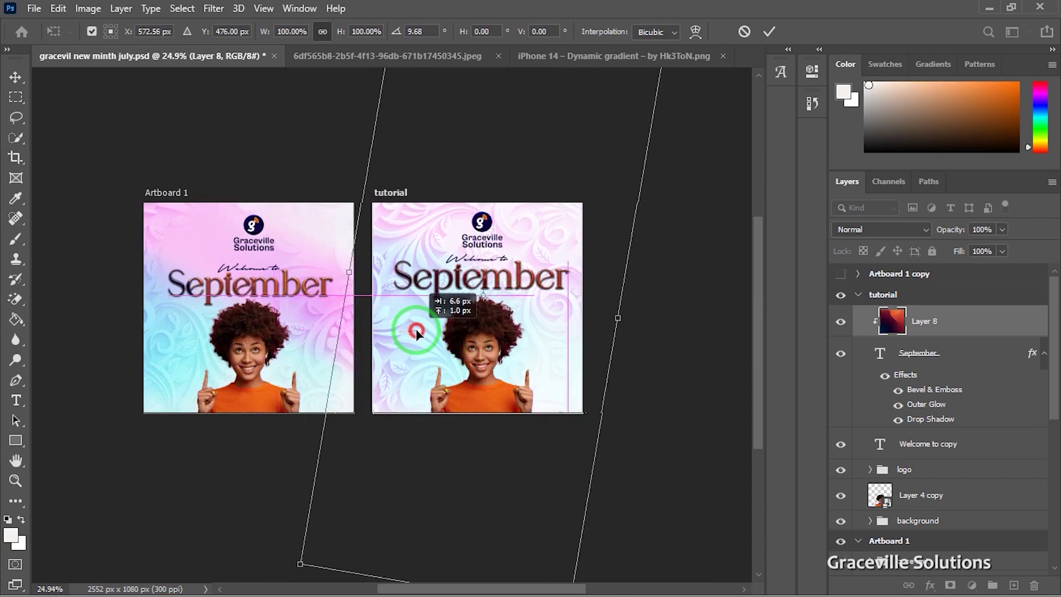
pyautogui.moveTo(286, 543); pyautogui.dragTo(680, 422)
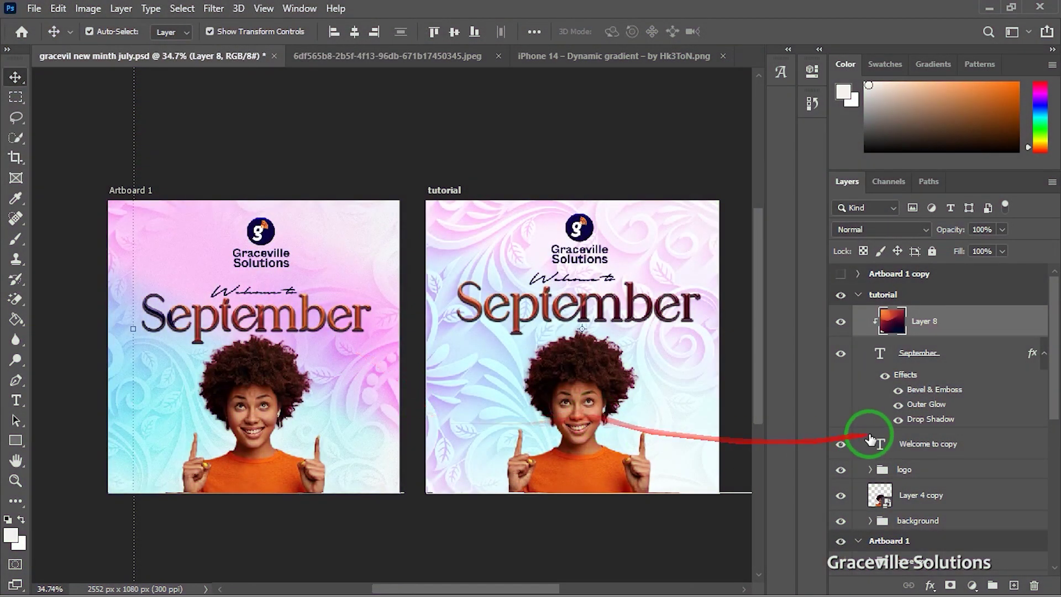
pyautogui.scroll(-5, 873, 459)
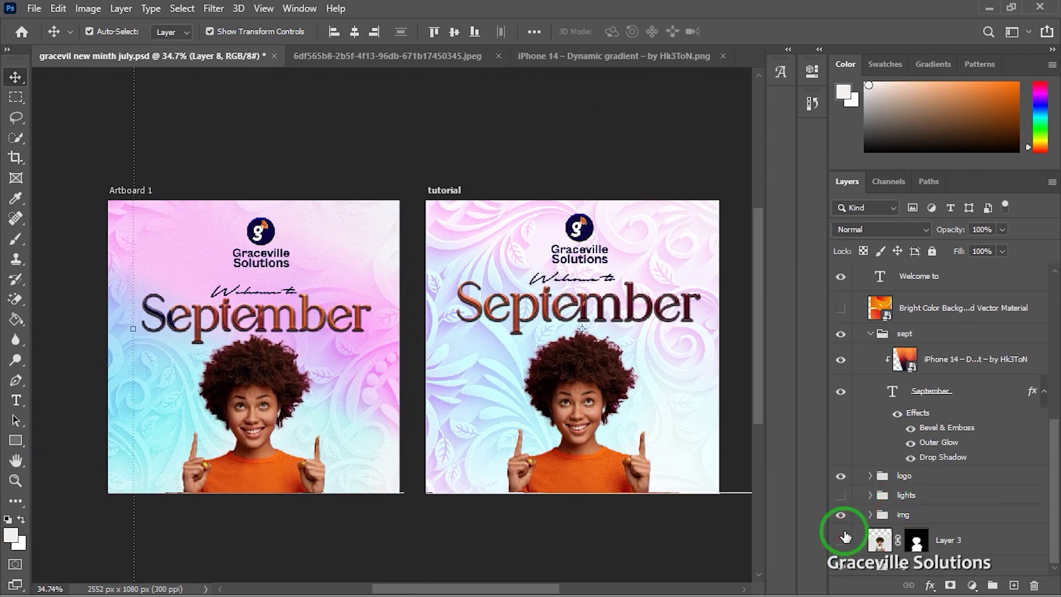
# Step: Show the base text group on Artboard 1 and examine the slanted Happy New Month label on the woman's shirt
pyautogui.scroll(3, 847, 507)
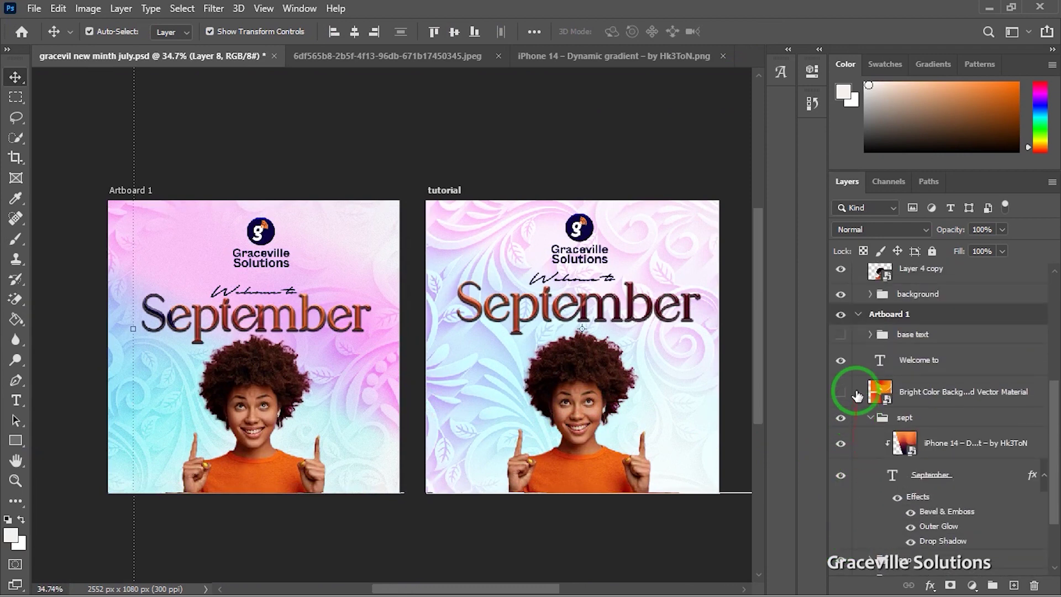
pyautogui.moveTo(233, 458); pyautogui.dragTo(292, 511)
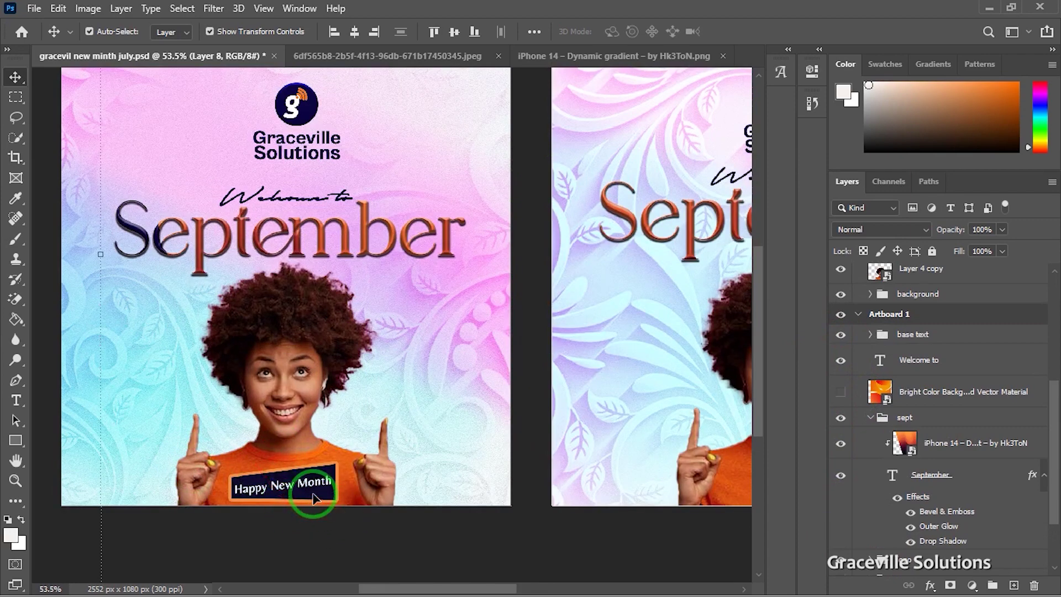
pyautogui.moveTo(330, 408); pyautogui.dragTo(201, 407)
pyautogui.moveTo(561, 368); pyautogui.dragTo(452, 425)
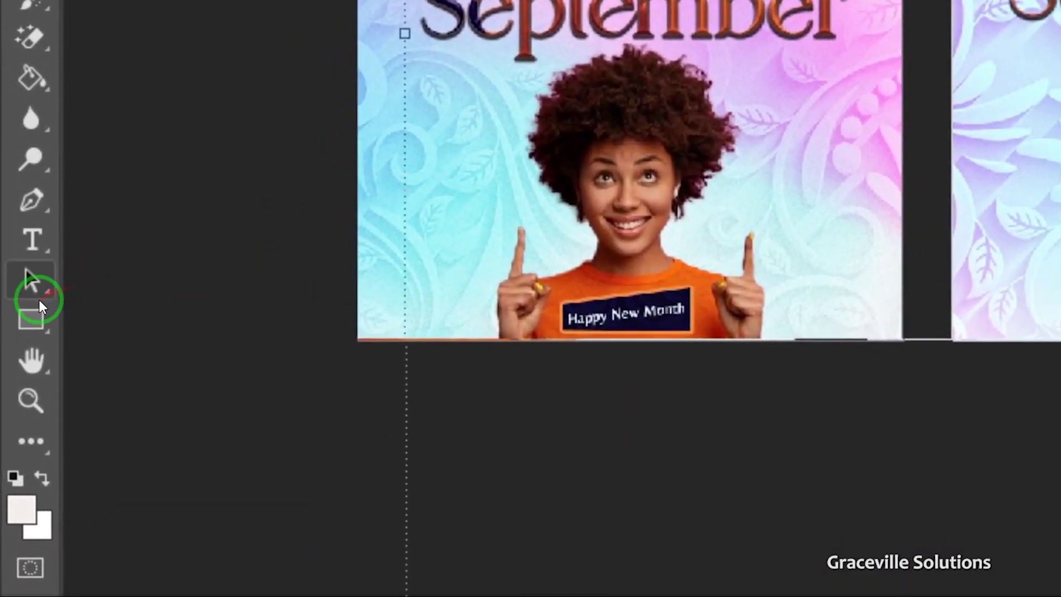
# Step: Draw a rectangle about 239 by 95 px across the chest of the woman's orange shirt on the tutorial artboard
pyautogui.click(16, 440)
pyautogui.moveTo(31, 302); pyautogui.dragTo(87, 349)
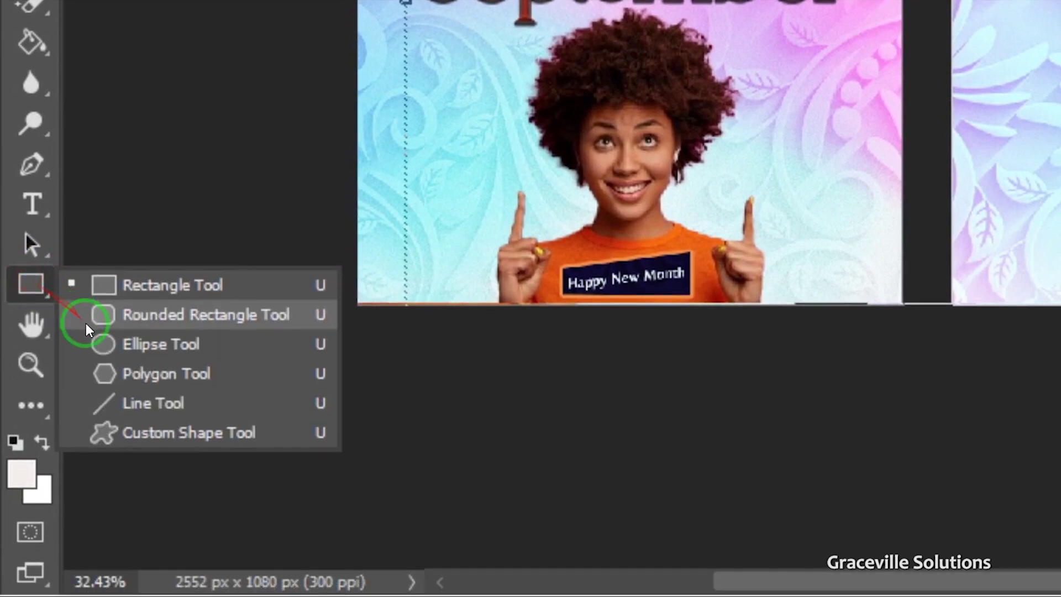
pyautogui.click(116, 302)
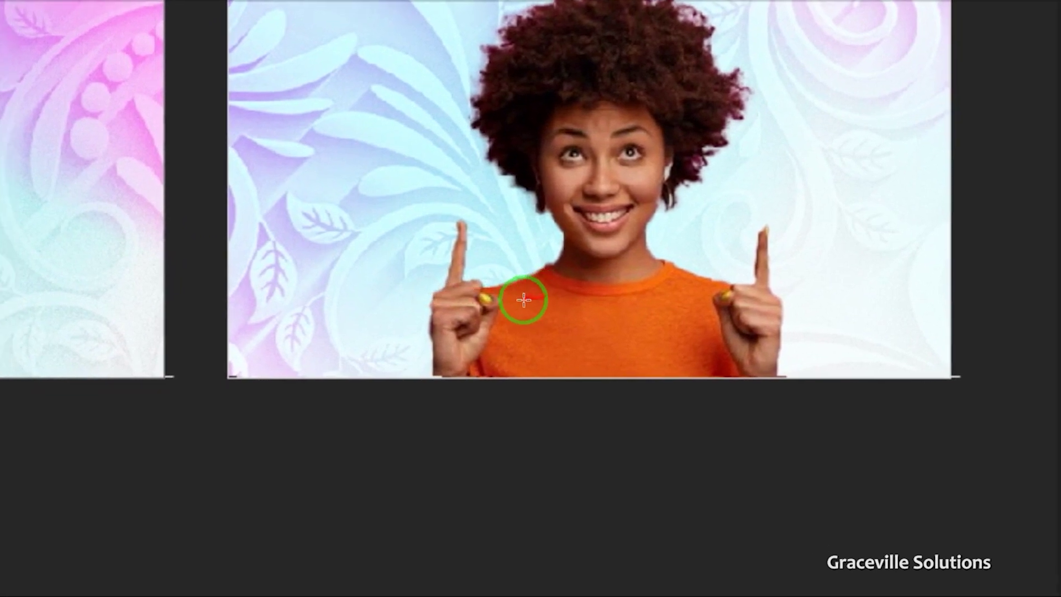
pyautogui.moveTo(528, 298)
pyautogui.mouseDown()
pyautogui.moveTo(569, 336)
pyautogui.moveTo(689, 363)
pyautogui.moveTo(530, 299)
pyautogui.mouseUp()
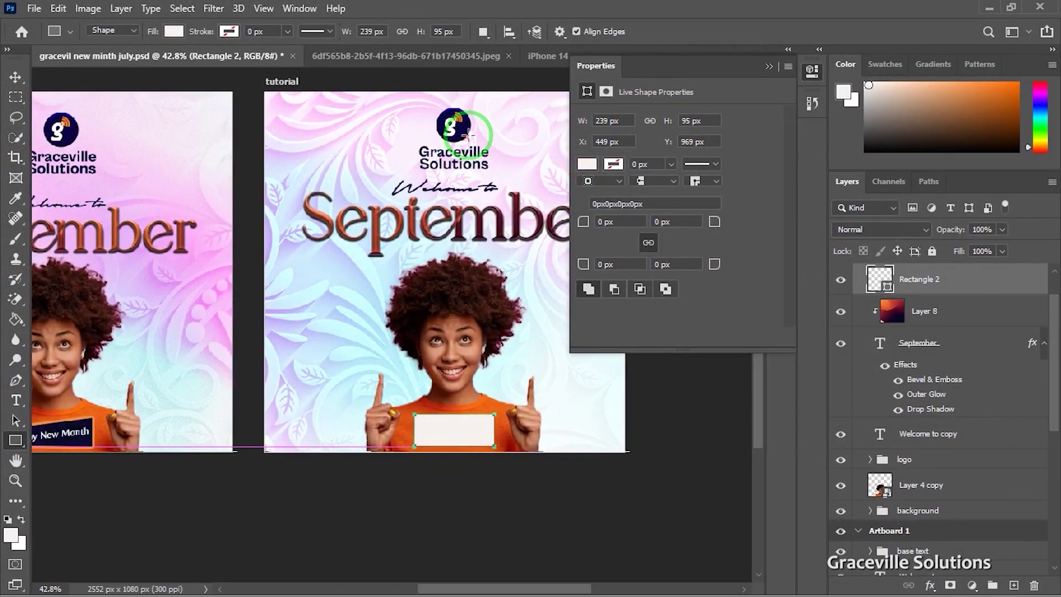
# Step: Fill the new rectangle with the dark navy sampled from the Graceville Solutions logo
pyautogui.click(586, 165)
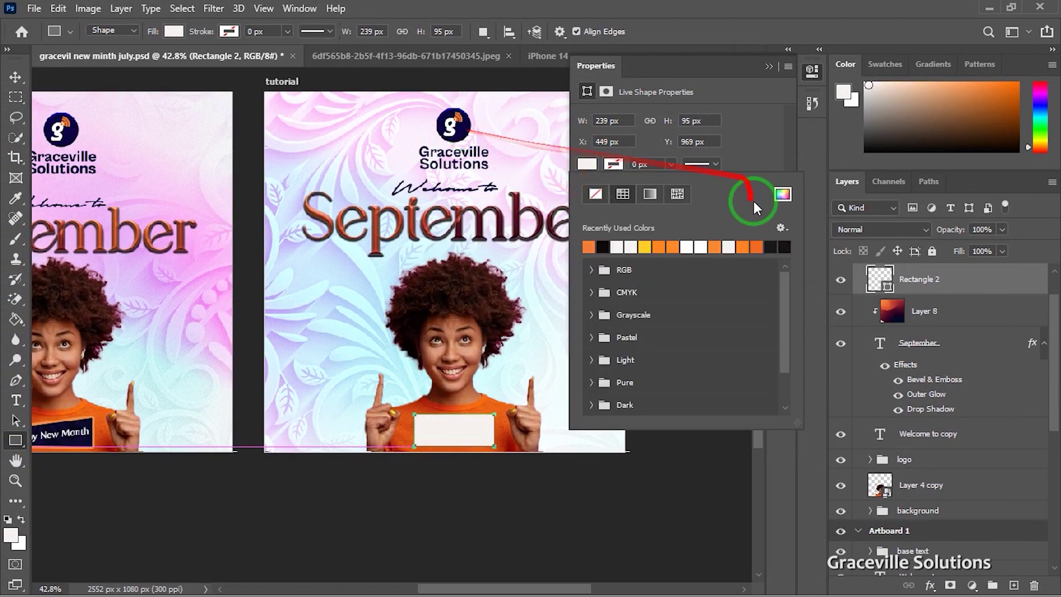
pyautogui.click(783, 194)
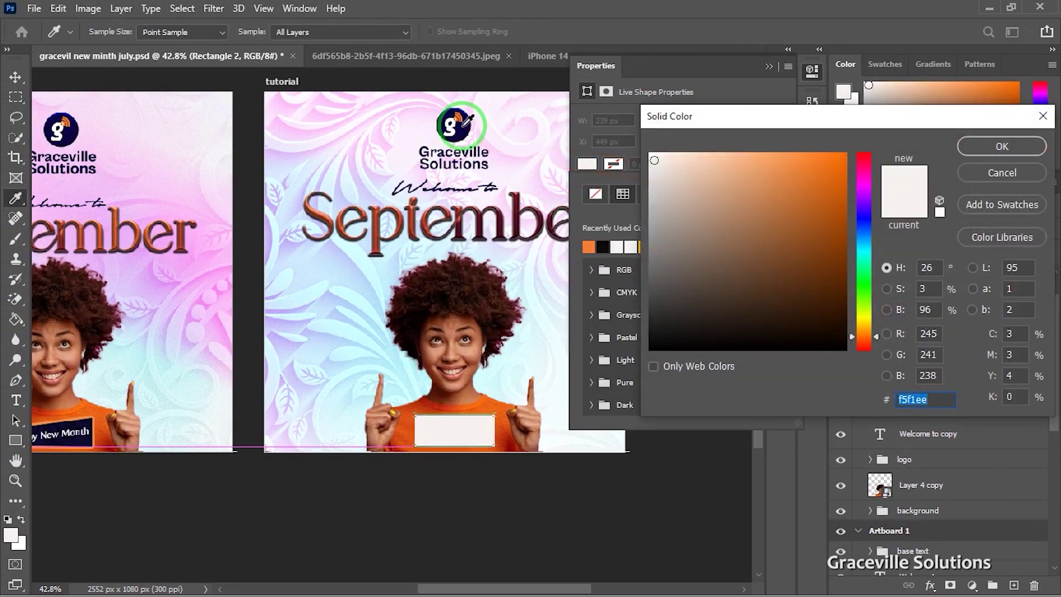
pyautogui.click(463, 124)
pyautogui.click(990, 157)
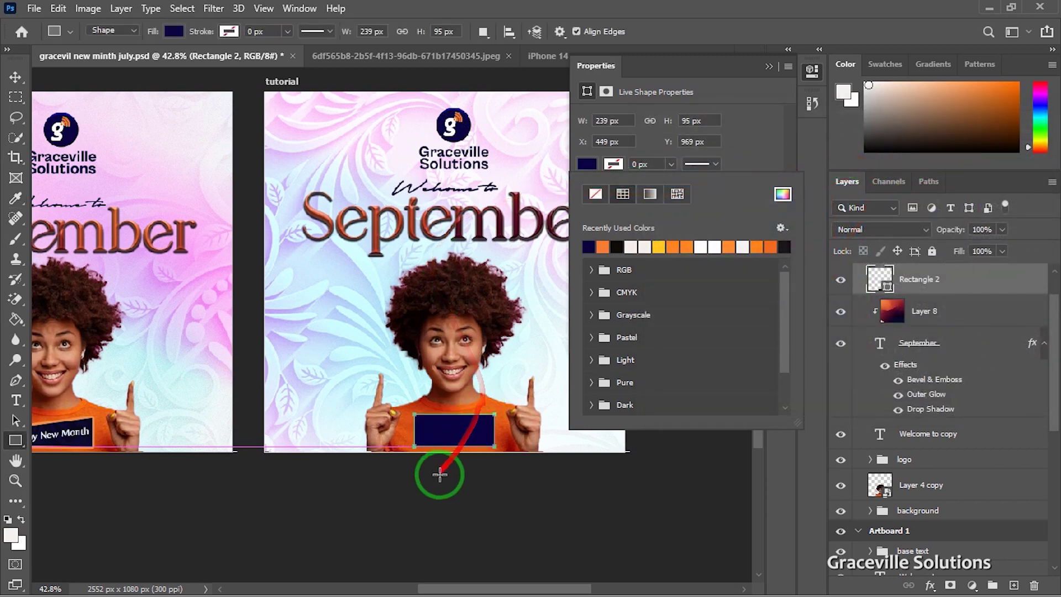
# Step: Give the rectangle a solid stroke in orange e15e0b, sampled from the woman's shirt
pyautogui.scroll(4, 443, 460)
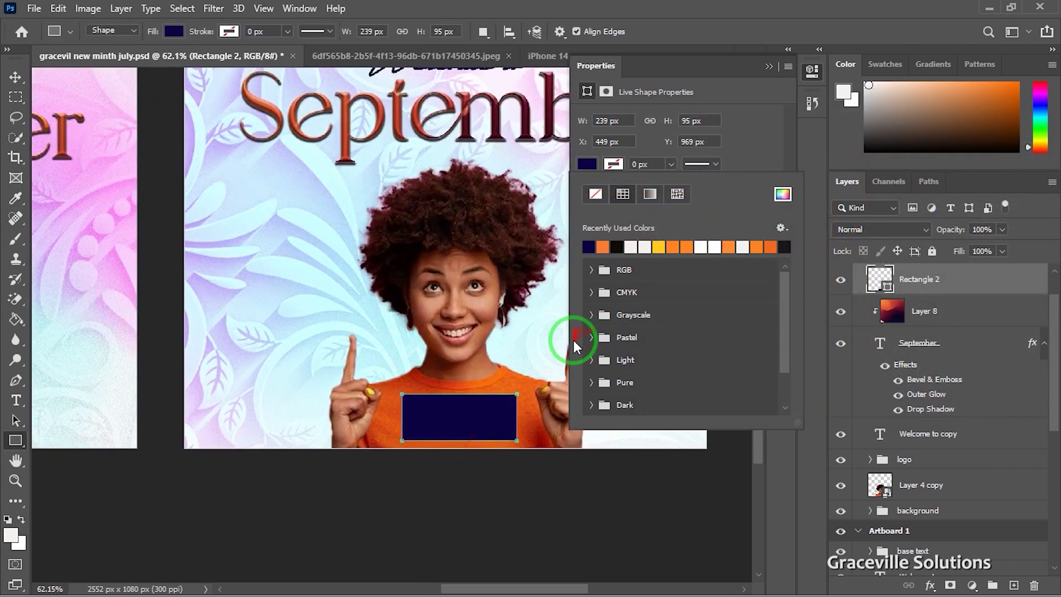
pyautogui.scroll(-3, 573, 334)
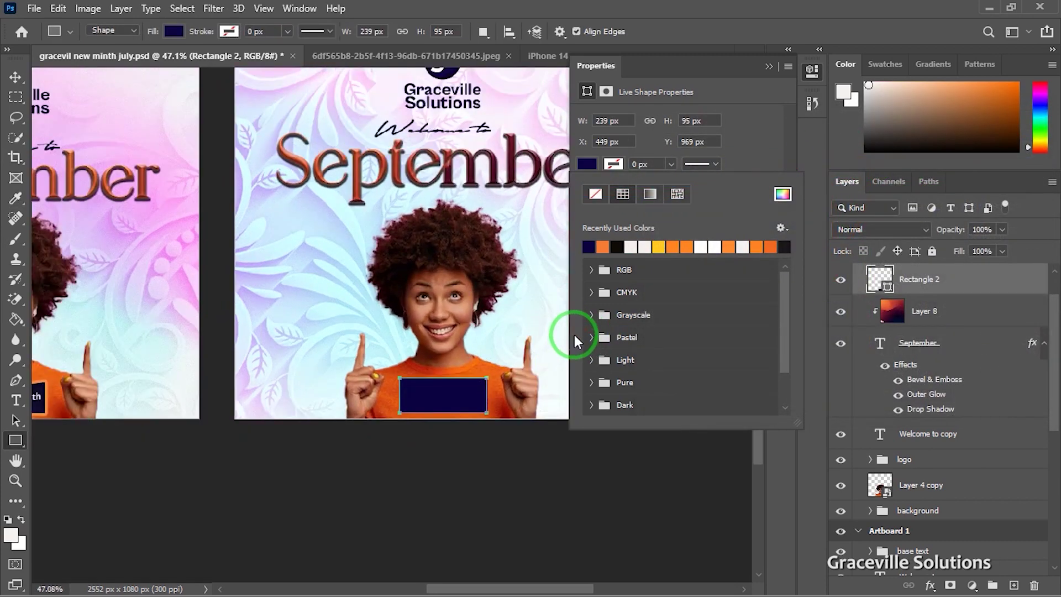
pyautogui.click(616, 164)
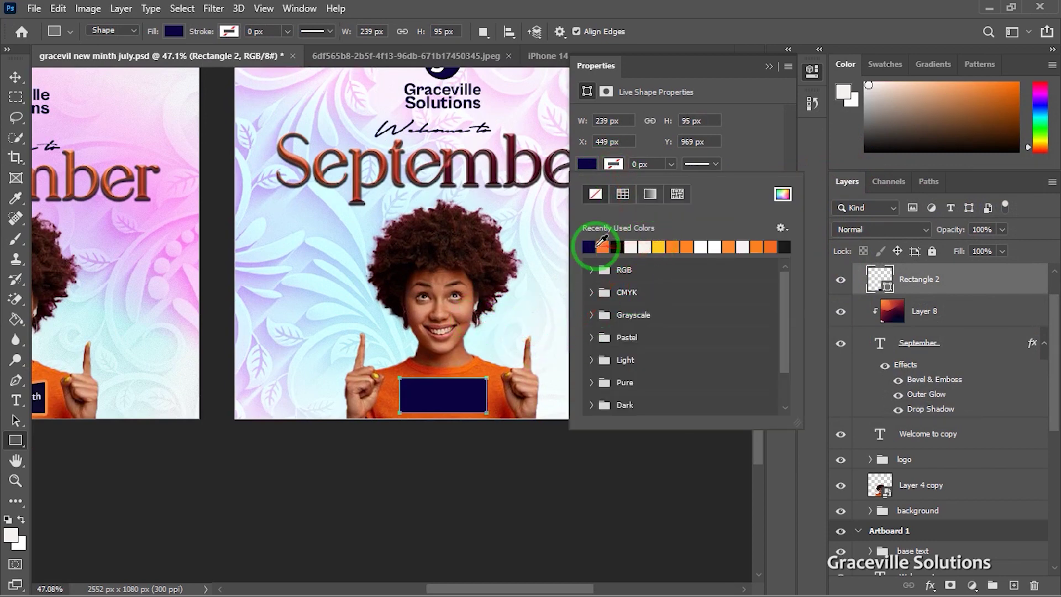
pyautogui.click(782, 193)
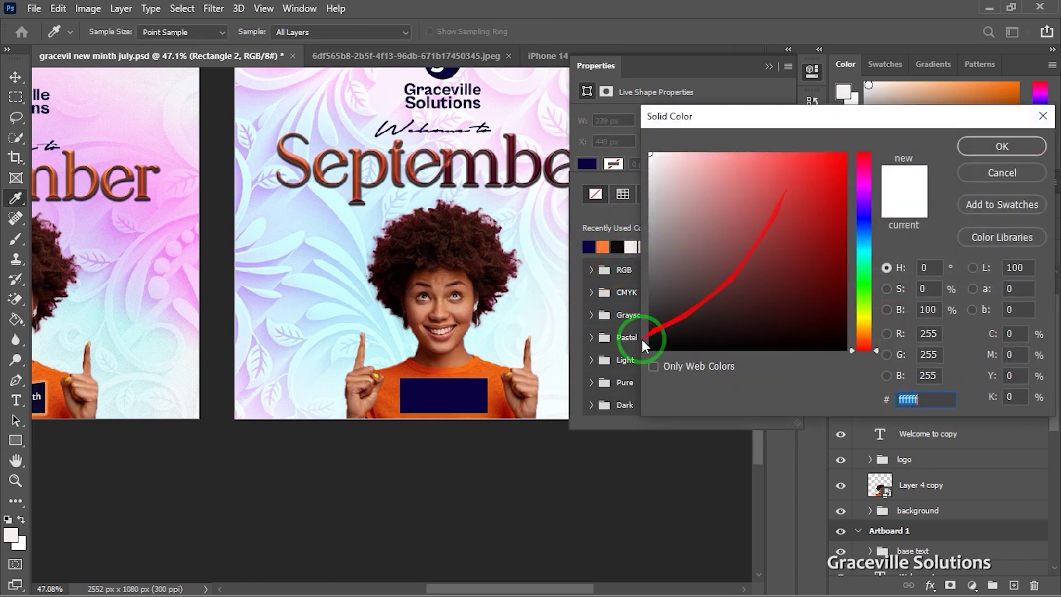
pyautogui.click(474, 372)
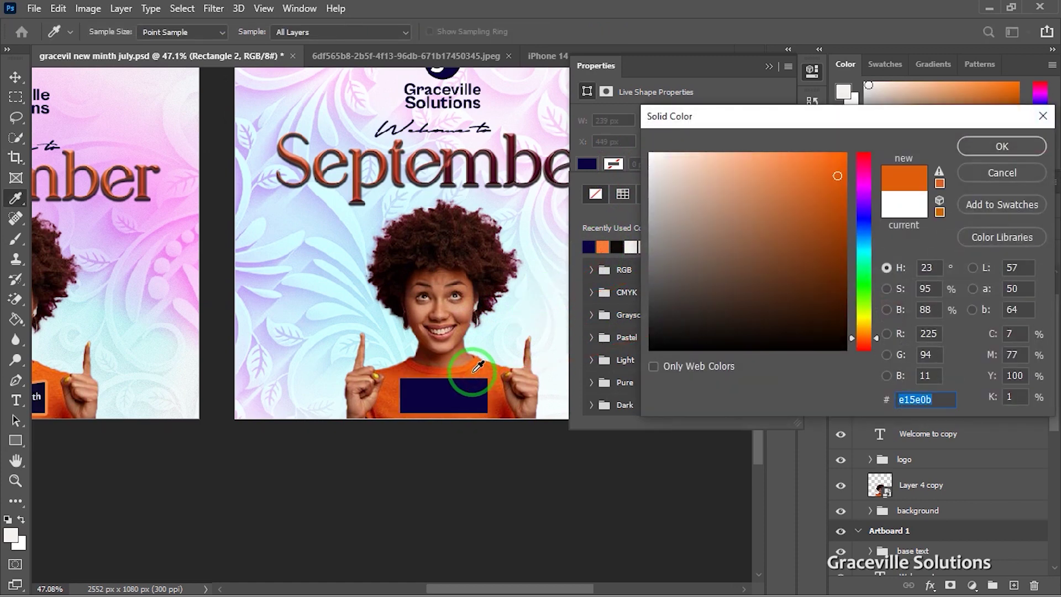
pyautogui.click(1002, 145)
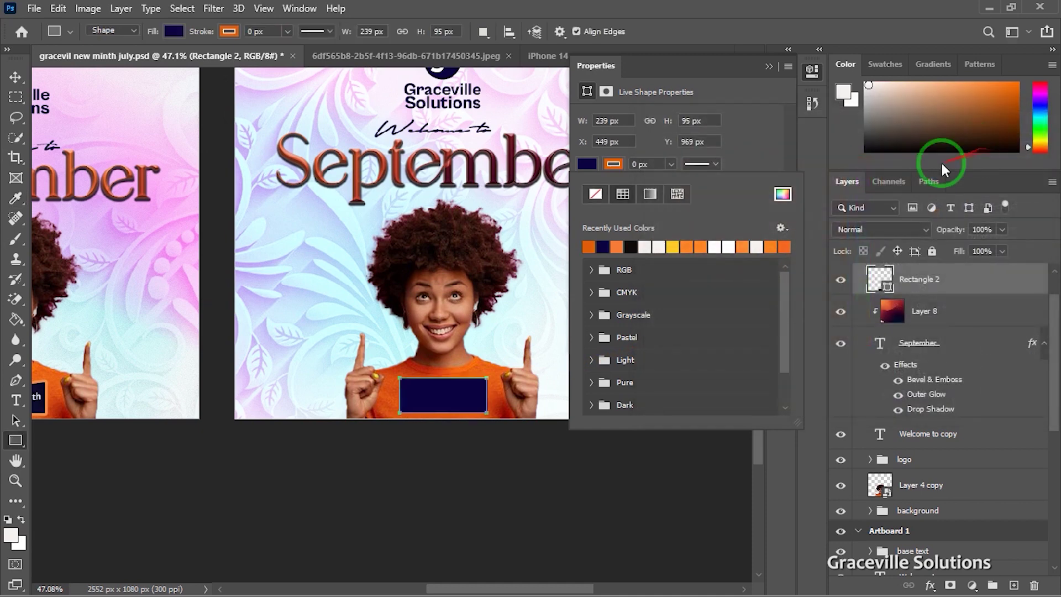
# Step: Set the rectangle's stroke width to 4.68 px and recolour the stroke with the lighter orange among the recently used colours
pyautogui.click(668, 168)
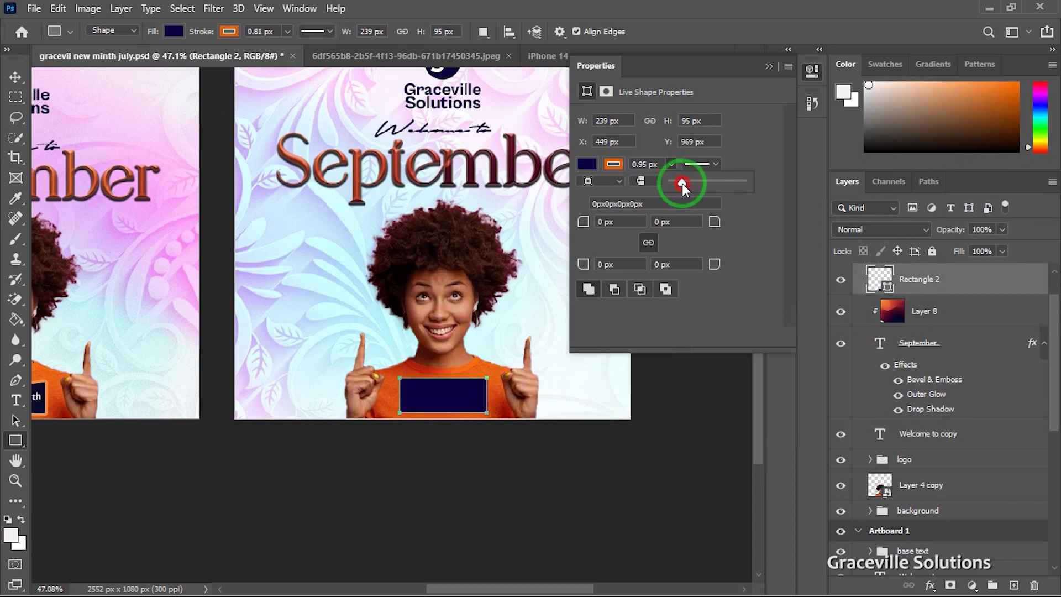
pyautogui.moveTo(686, 184); pyautogui.dragTo(685, 185)
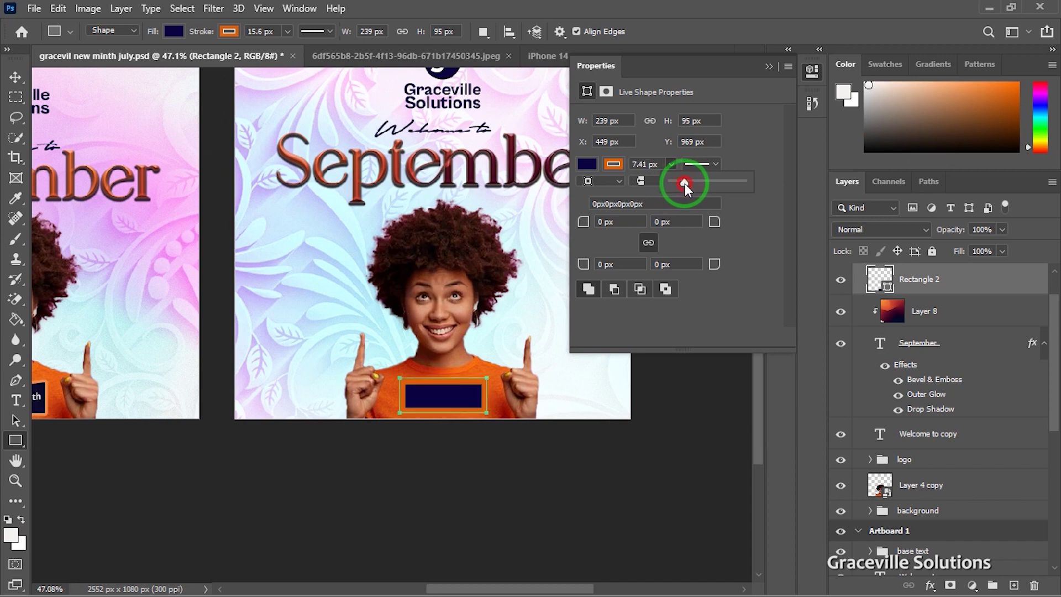
pyautogui.click(614, 164)
pyautogui.click(619, 247)
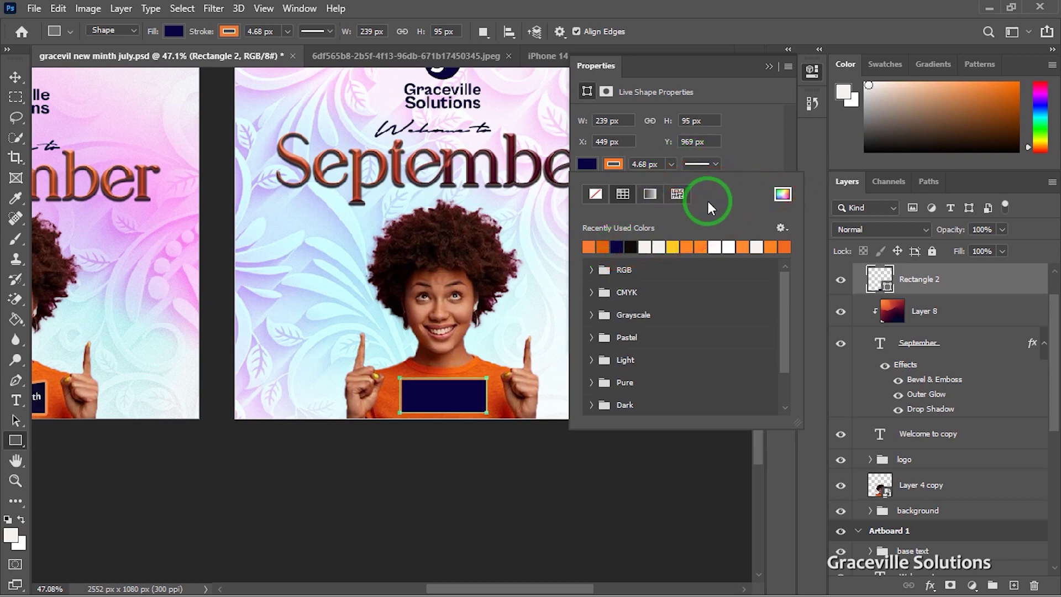
# Step: Skew the navy rectangle by lowering its upper-left corner and raising its lower-left corner, making the left edge shorter than the right
pyautogui.scroll(-3, 485, 337)
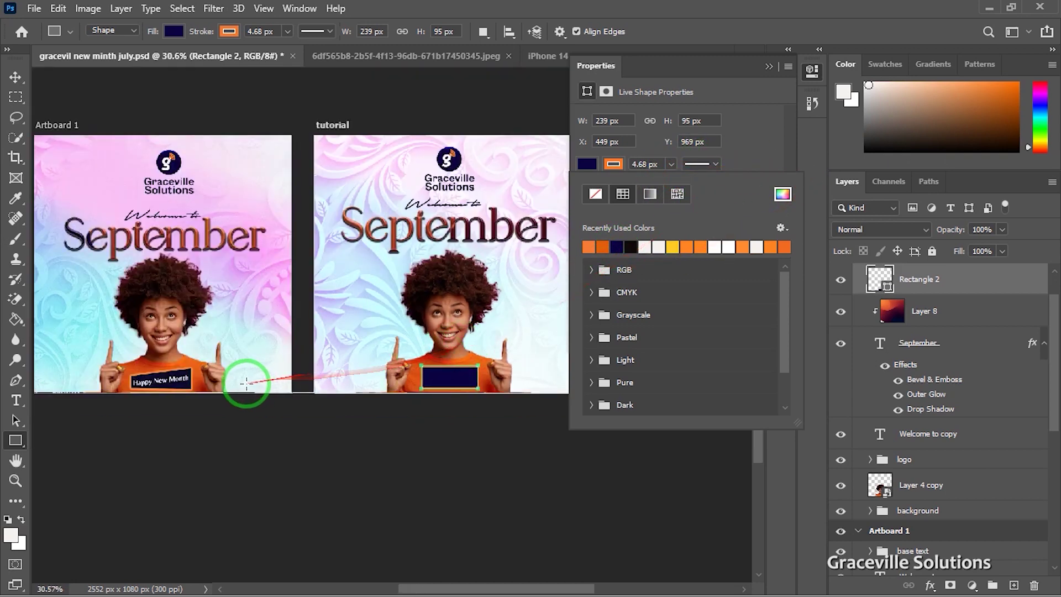
pyautogui.click(15, 77)
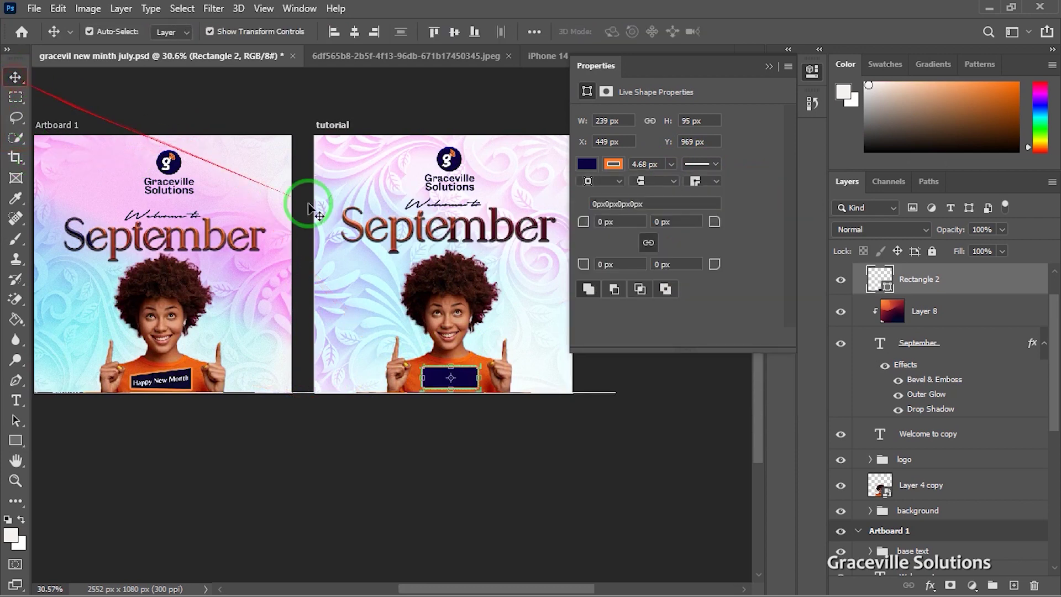
pyautogui.scroll(2, 434, 332)
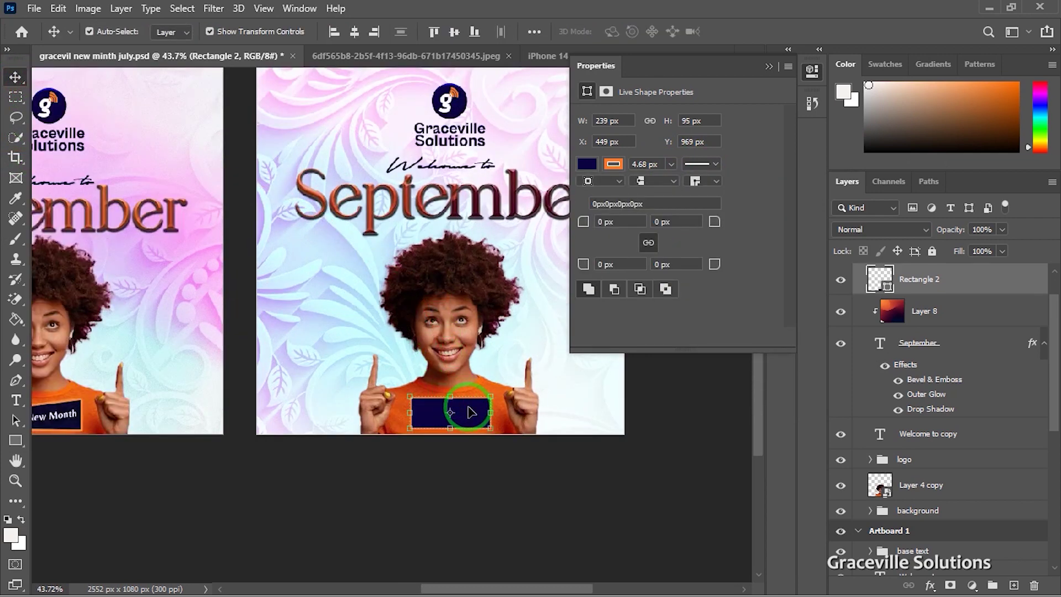
pyautogui.hotkey('ctrl', 't')
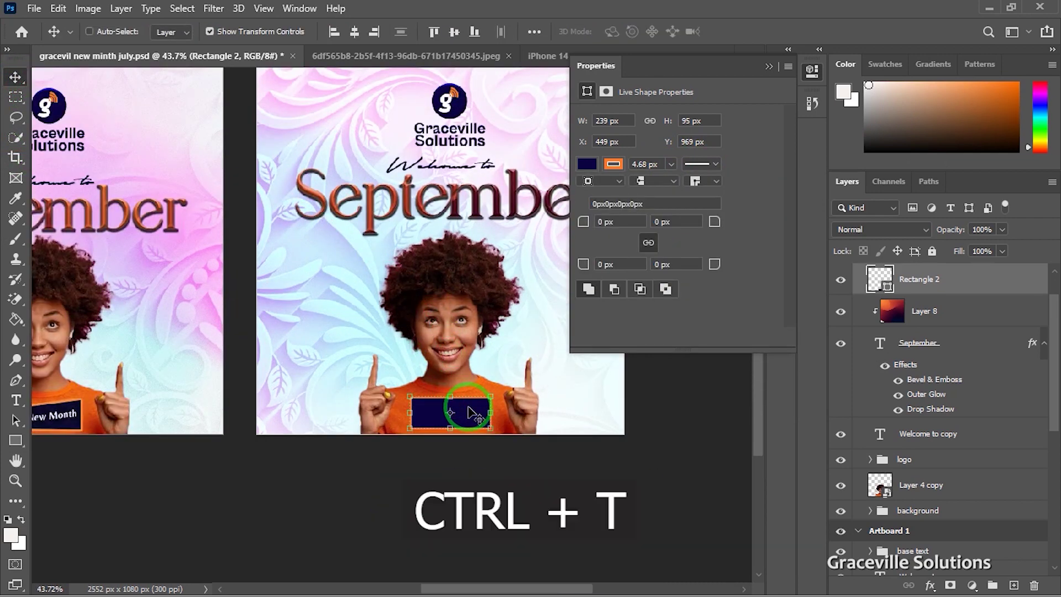
pyautogui.rightClick(470, 413)
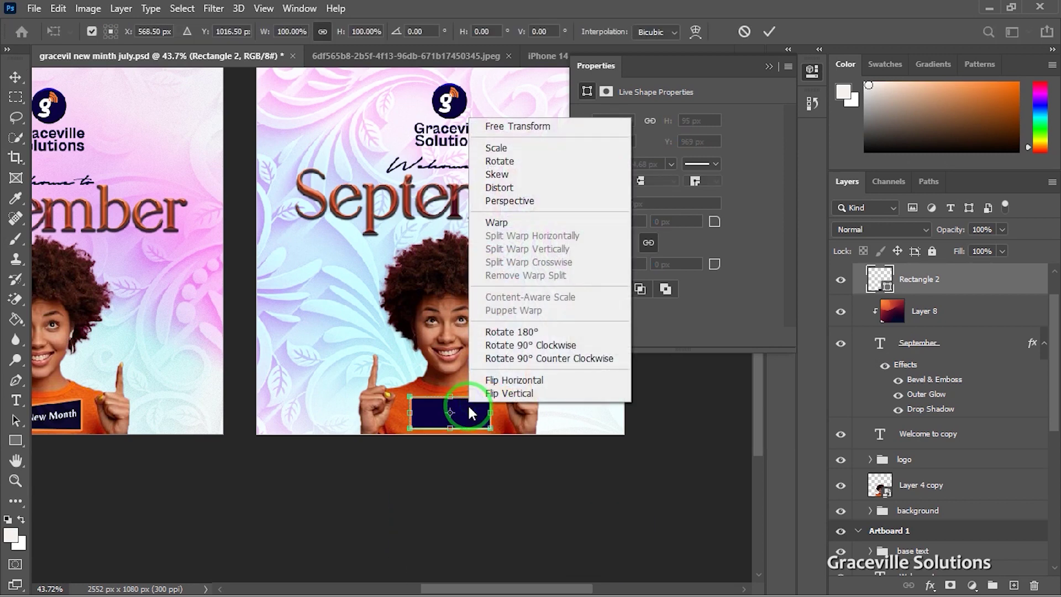
pyautogui.click(537, 130)
pyautogui.rightClick(469, 414)
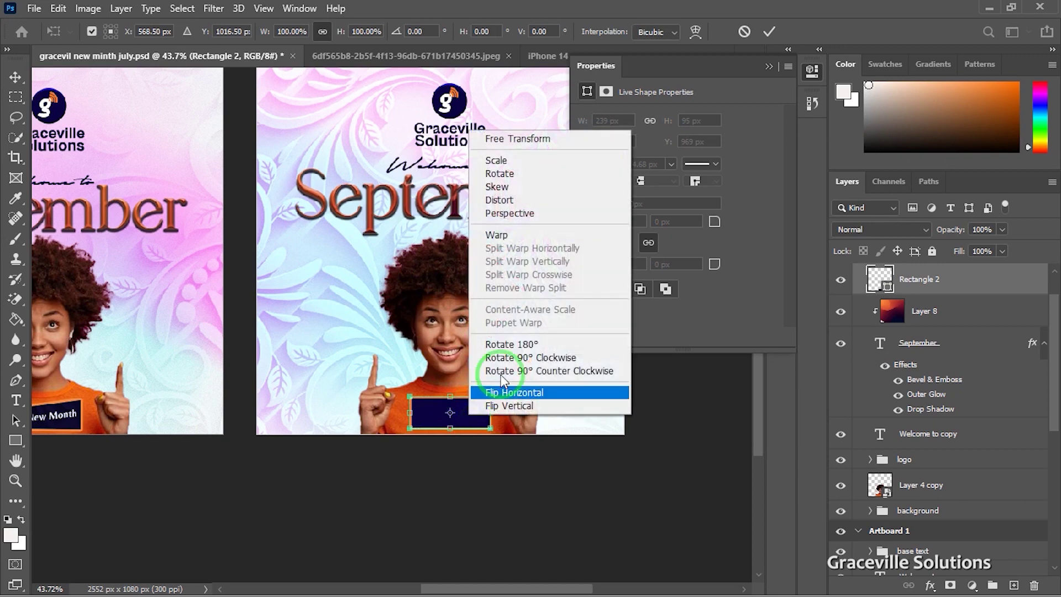
pyautogui.click(508, 187)
pyautogui.scroll(6, 410, 379)
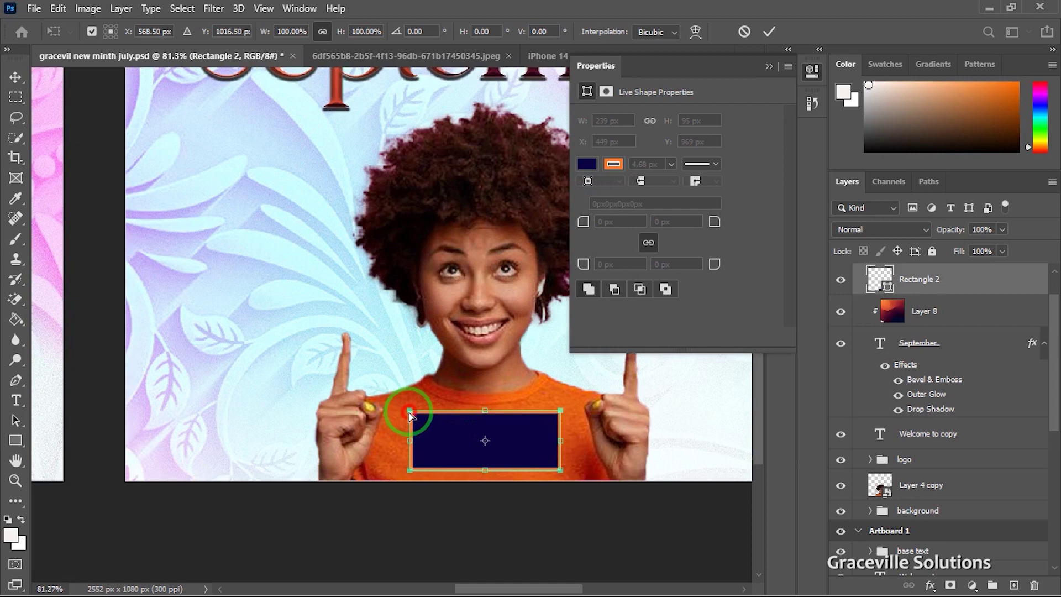
pyautogui.moveTo(409, 413); pyautogui.dragTo(413, 468)
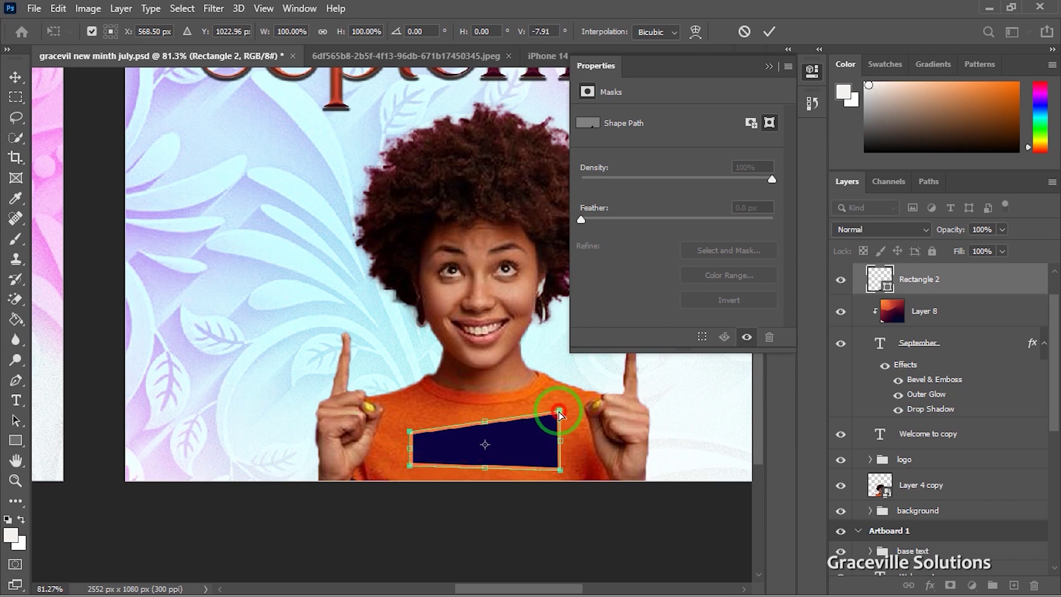
# Step: Try lowering the navy shape's upper-right corner, undo that adjustment and apply the skew
pyautogui.moveTo(559, 412); pyautogui.dragTo(560, 434)
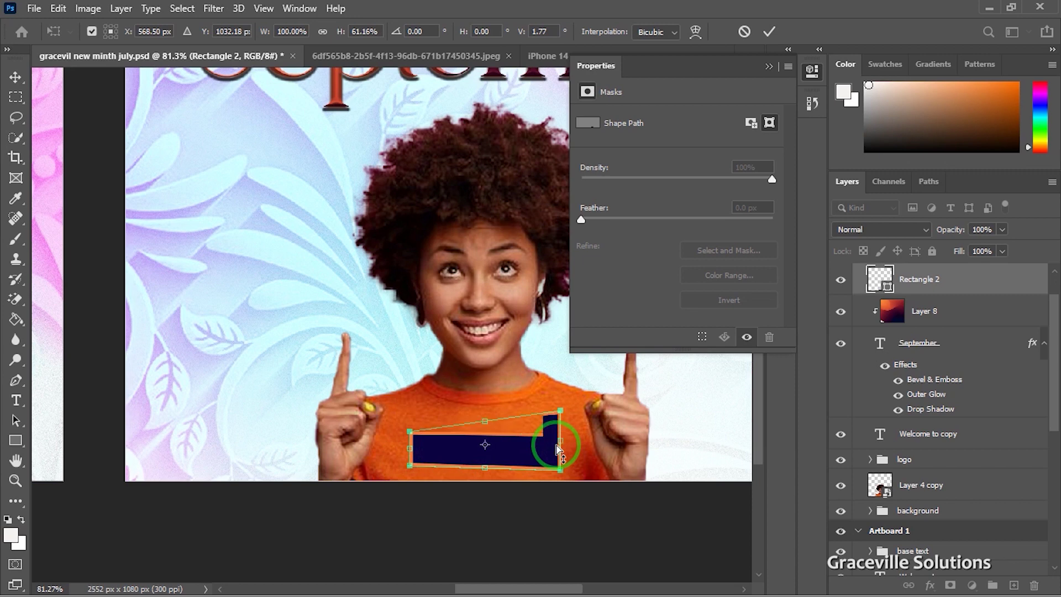
pyautogui.hotkey('ctrl', 'z')
pyautogui.scroll(-1, 524, 449)
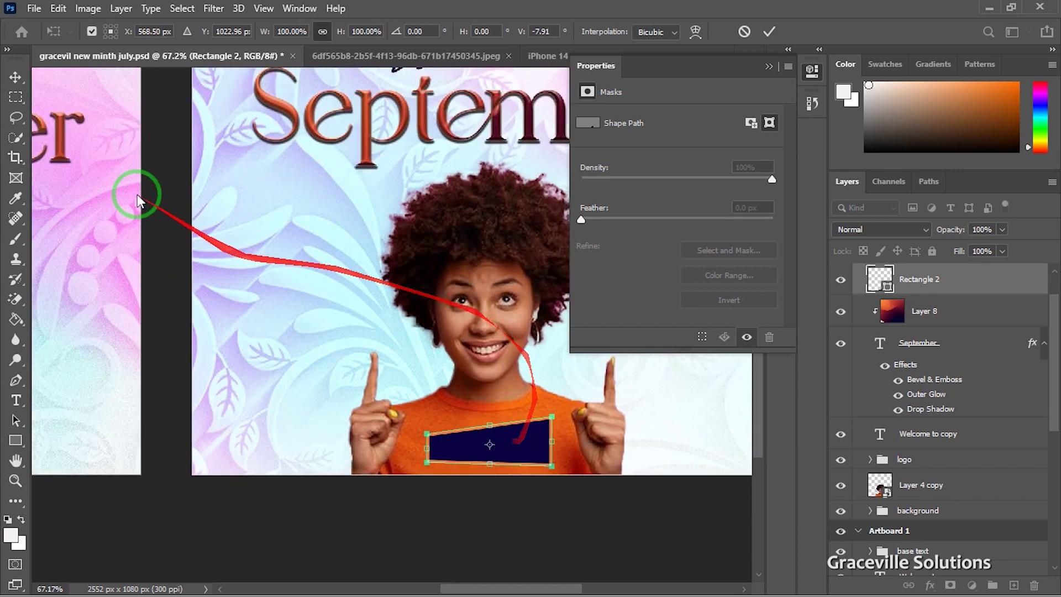
pyautogui.click(770, 32)
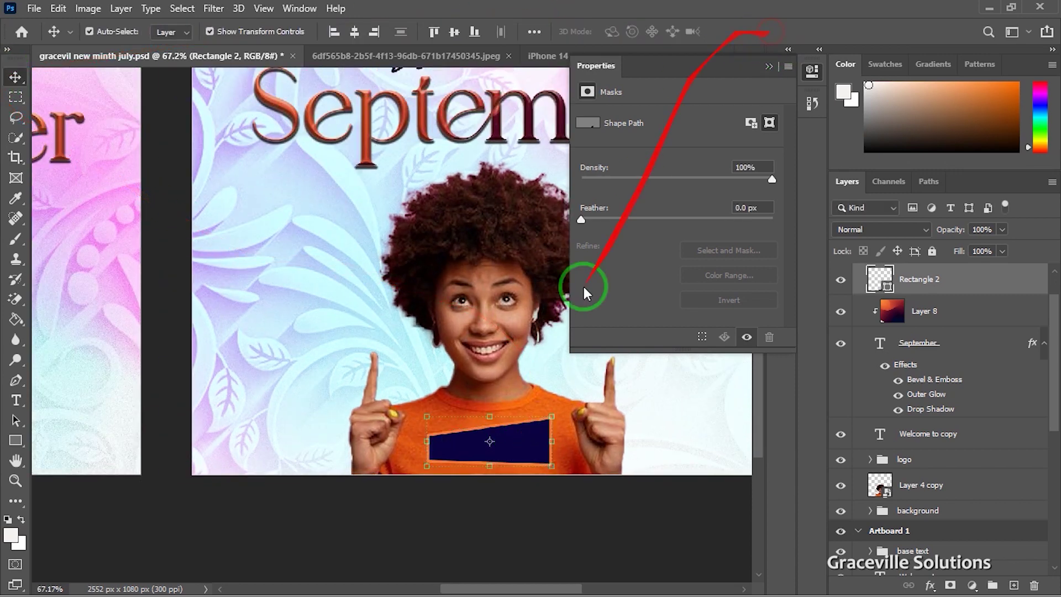
# Step: Add the text Happy New Month to the tutorial artboard in pale 12 pt Cabinet Grotesk Bold
pyautogui.scroll(-3, 521, 433)
pyautogui.click(510, 487)
pyautogui.scroll(-1, 317, 474)
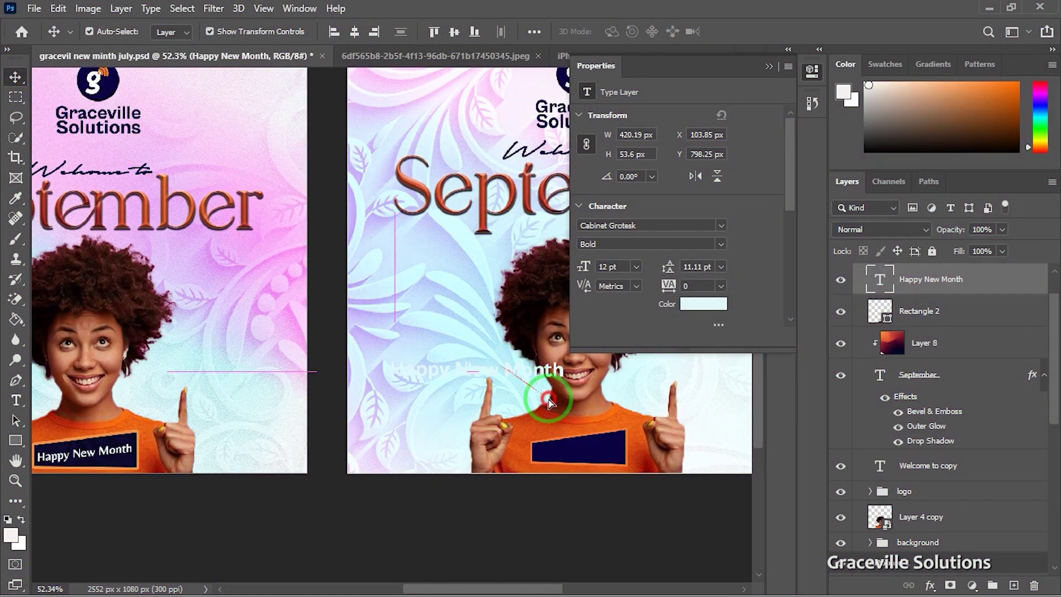
# Step: Move the Happy New Month text onto the navy label and scale it down to 51.81%
pyautogui.moveTo(549, 401); pyautogui.dragTo(587, 444)
pyautogui.scroll(2, 680, 442)
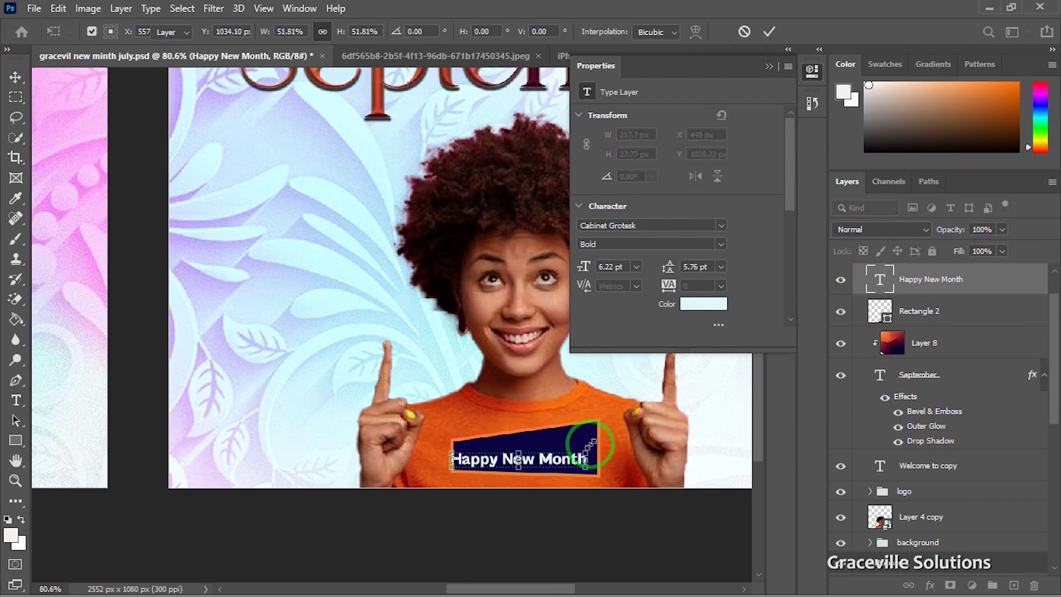
pyautogui.press('Return')
# Step: Skew the Happy New Month text by raising its right end to follow the slant of the navy label
pyautogui.scroll(1, 587, 445)
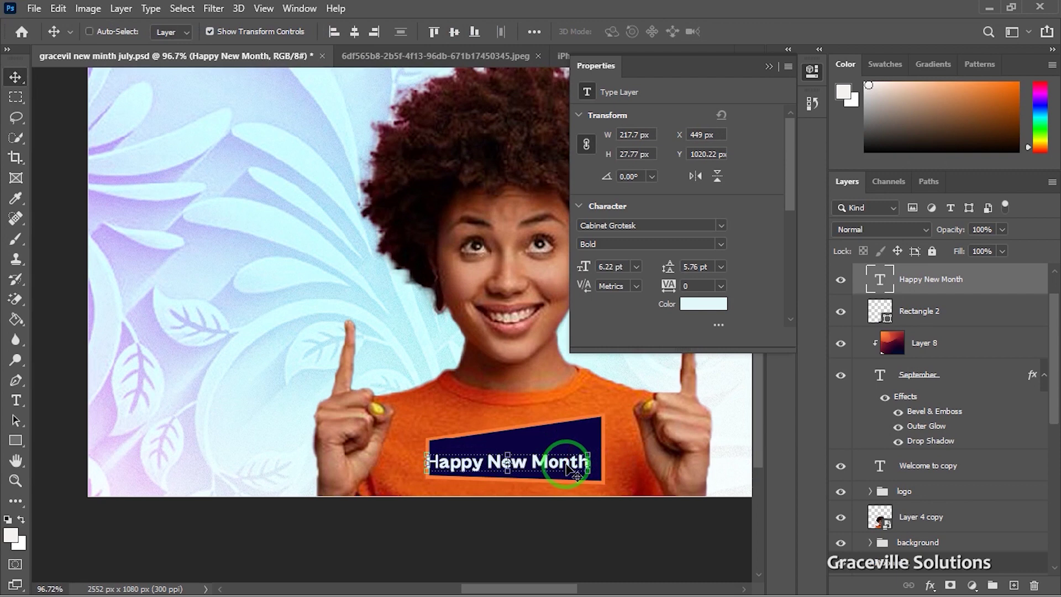
pyautogui.hotkey('ctrl', 't')
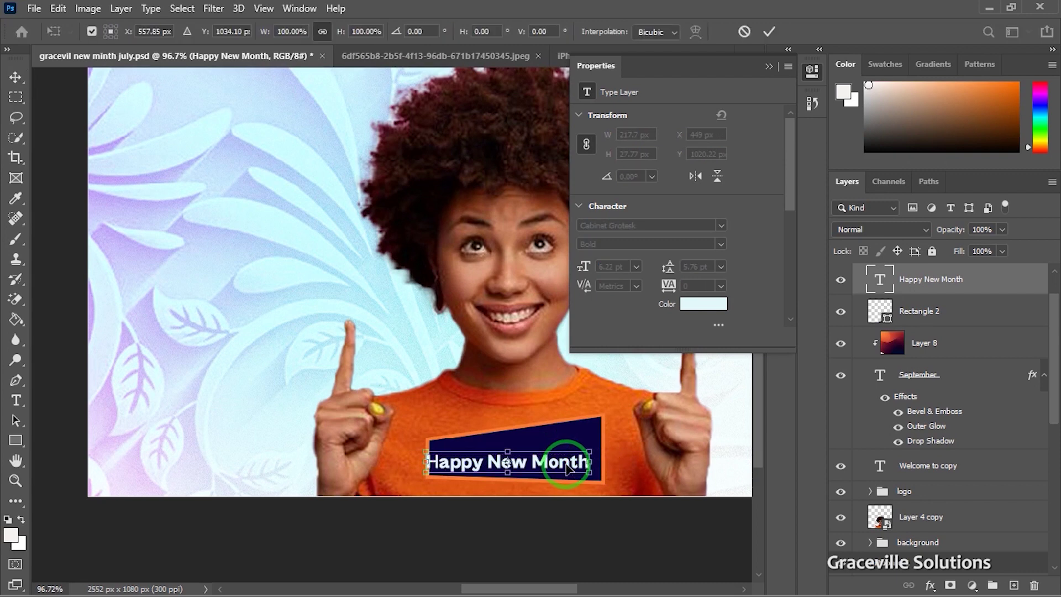
pyautogui.rightClick(568, 466)
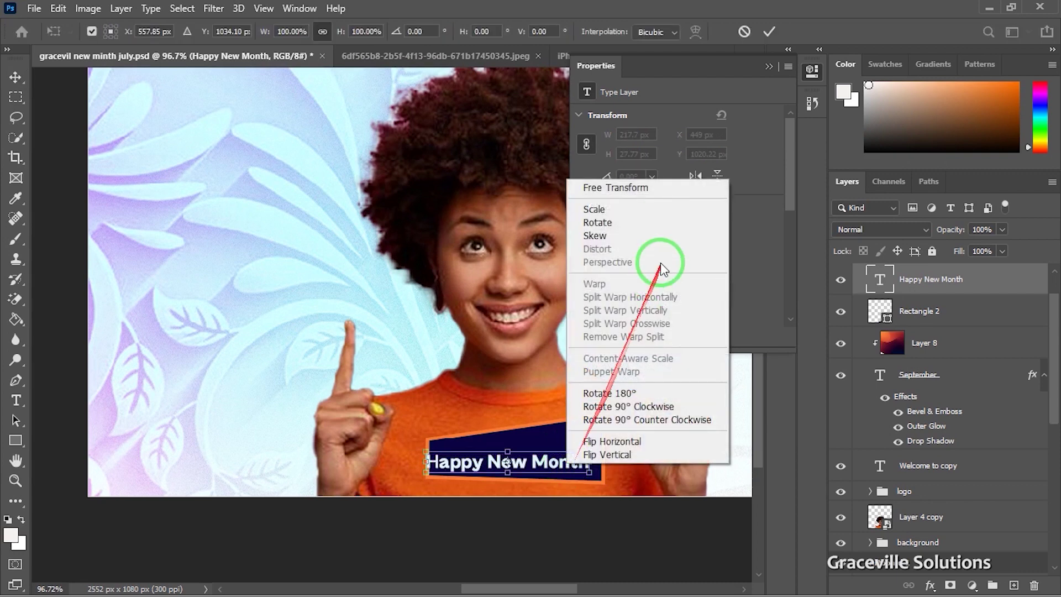
pyautogui.click(636, 238)
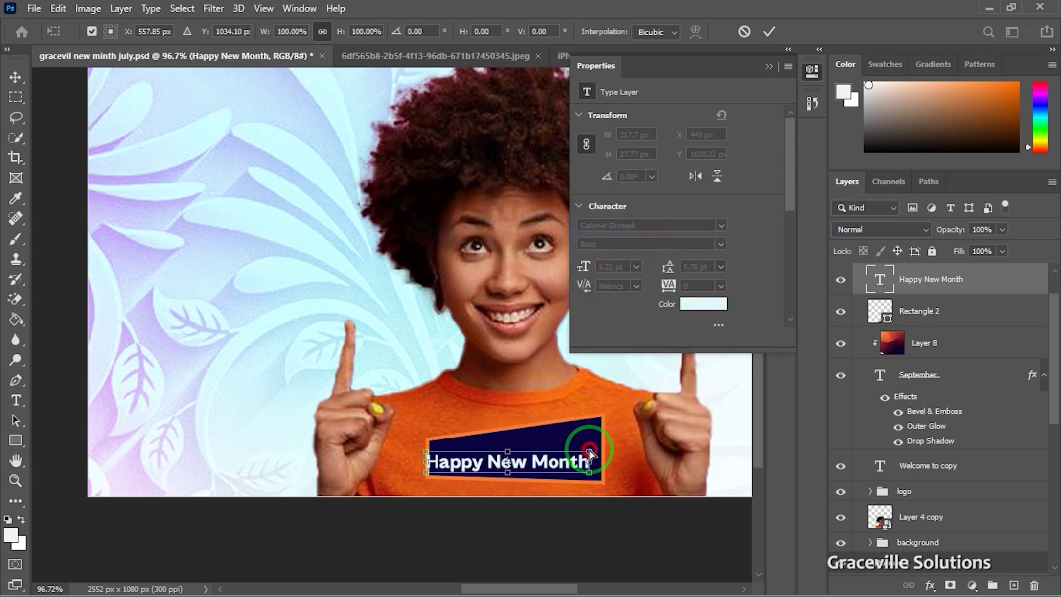
pyautogui.moveTo(590, 453); pyautogui.dragTo(584, 439)
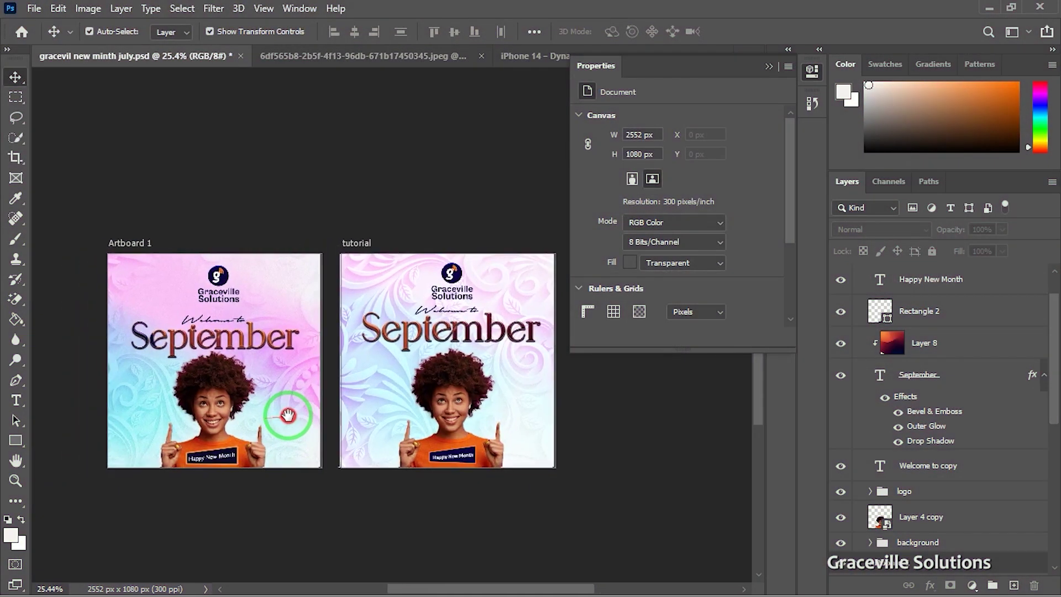
# Step: Add a layer mask to the Layer 7 texture inside the tutorial artboard's background group
pyautogui.scroll(2, 379, 397)
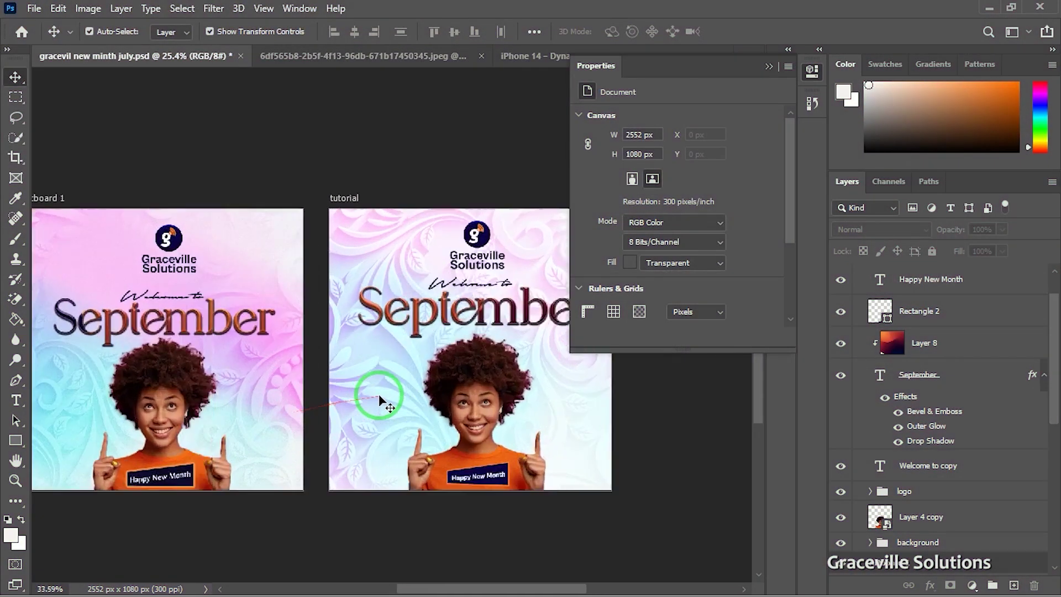
pyautogui.click(769, 67)
pyautogui.scroll(2, 310, 315)
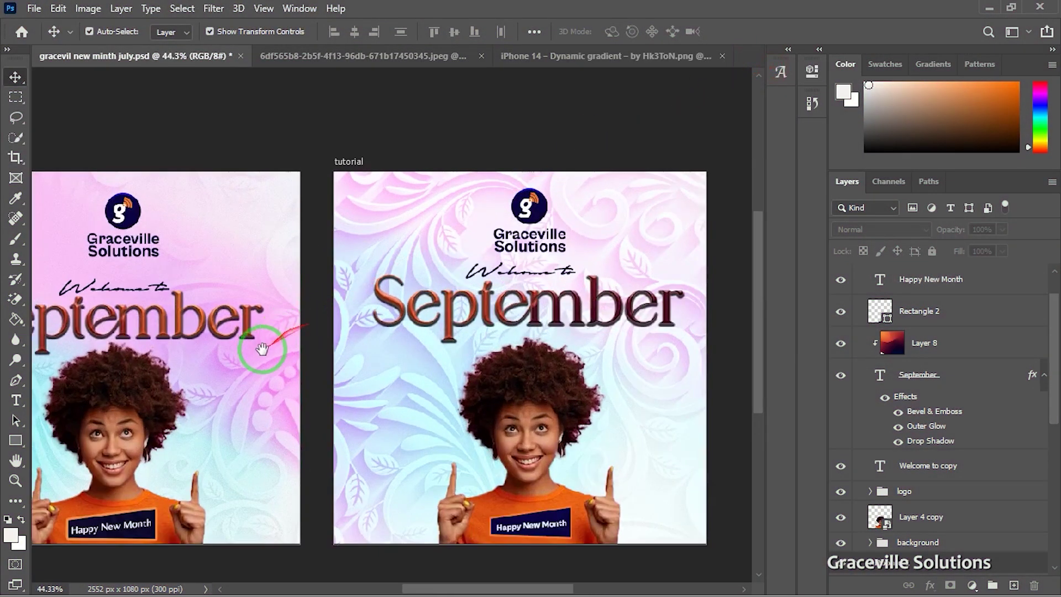
pyautogui.moveTo(262, 349); pyautogui.dragTo(332, 310)
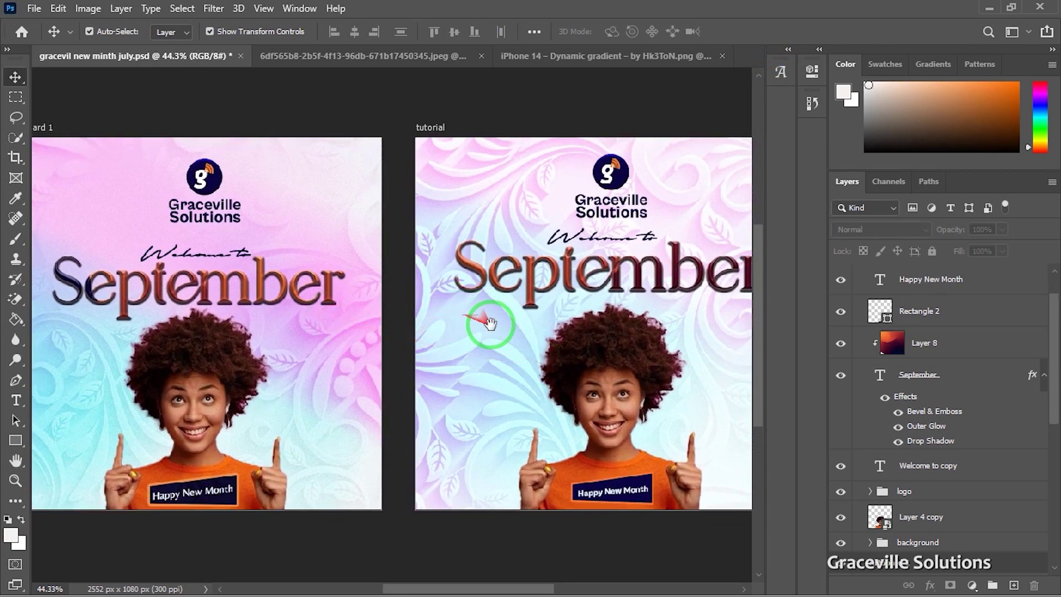
pyautogui.moveTo(491, 323); pyautogui.dragTo(450, 320)
pyautogui.scroll(1, 938, 326)
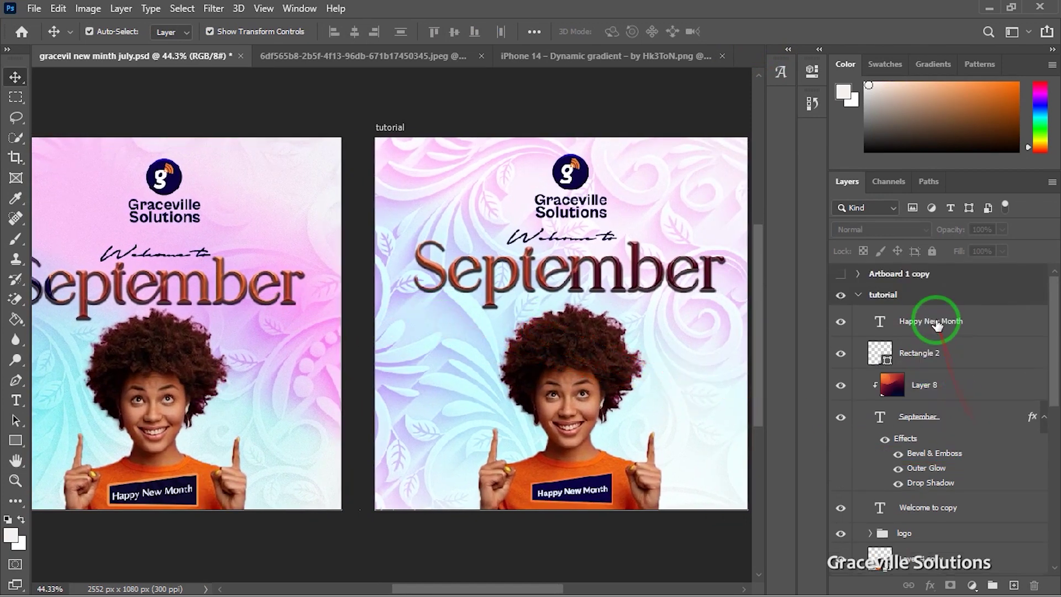
pyautogui.scroll(-2, 922, 330)
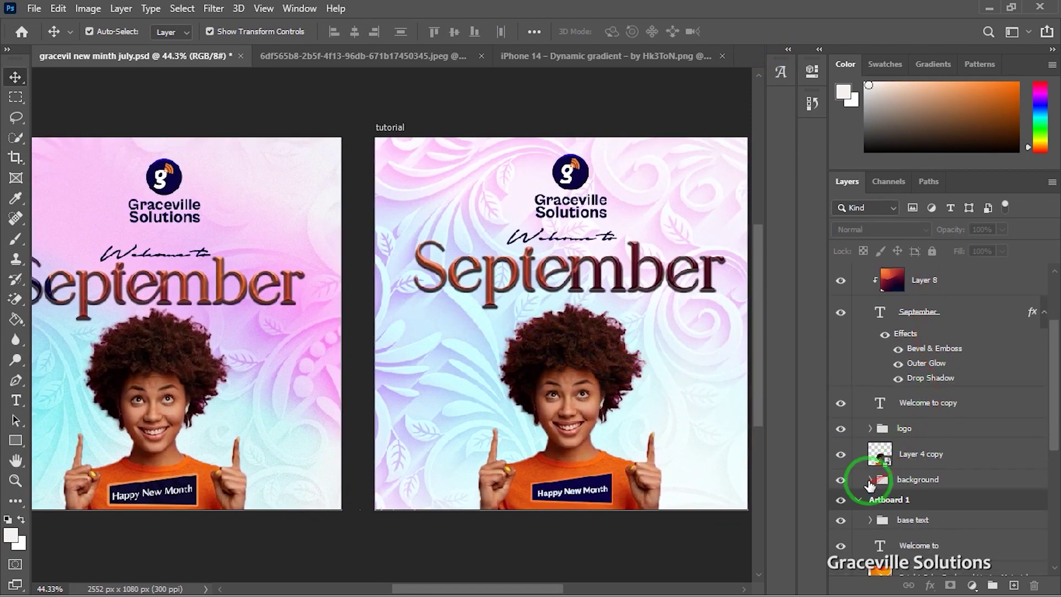
pyautogui.click(871, 479)
pyautogui.scroll(-2, 910, 478)
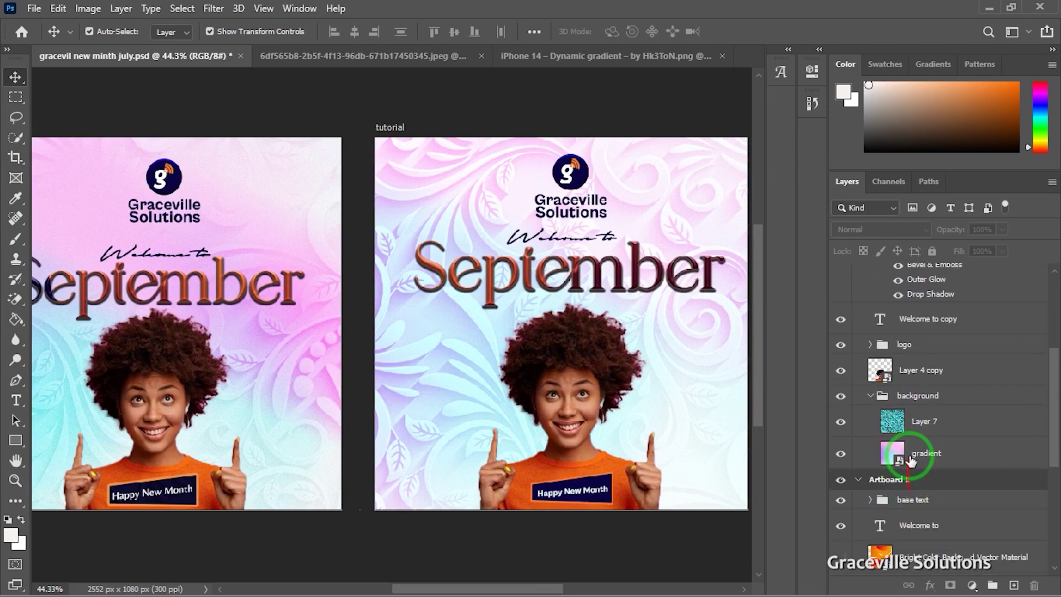
pyautogui.click(927, 429)
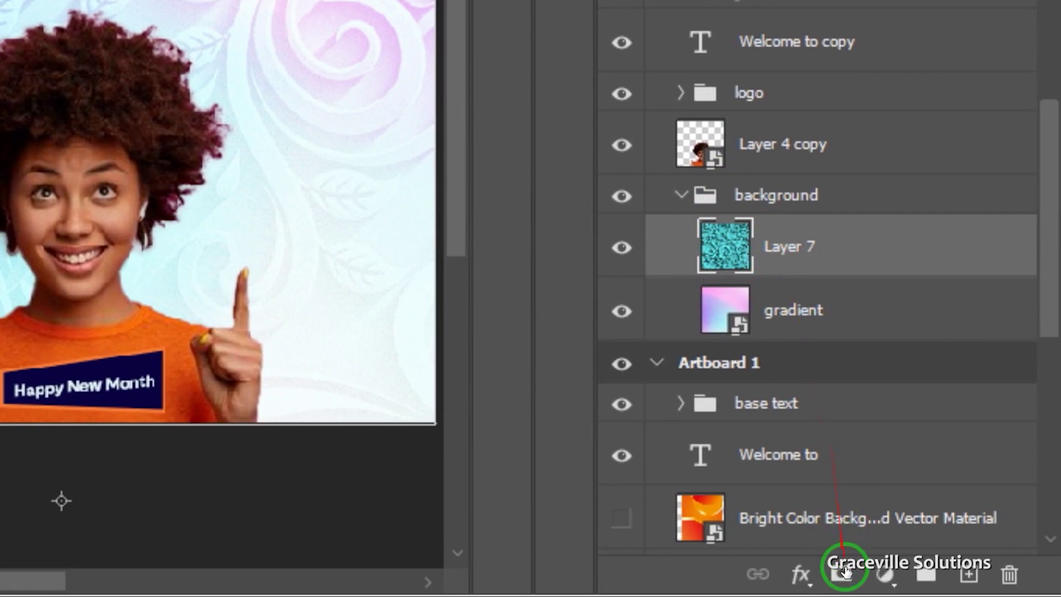
pyautogui.click(841, 573)
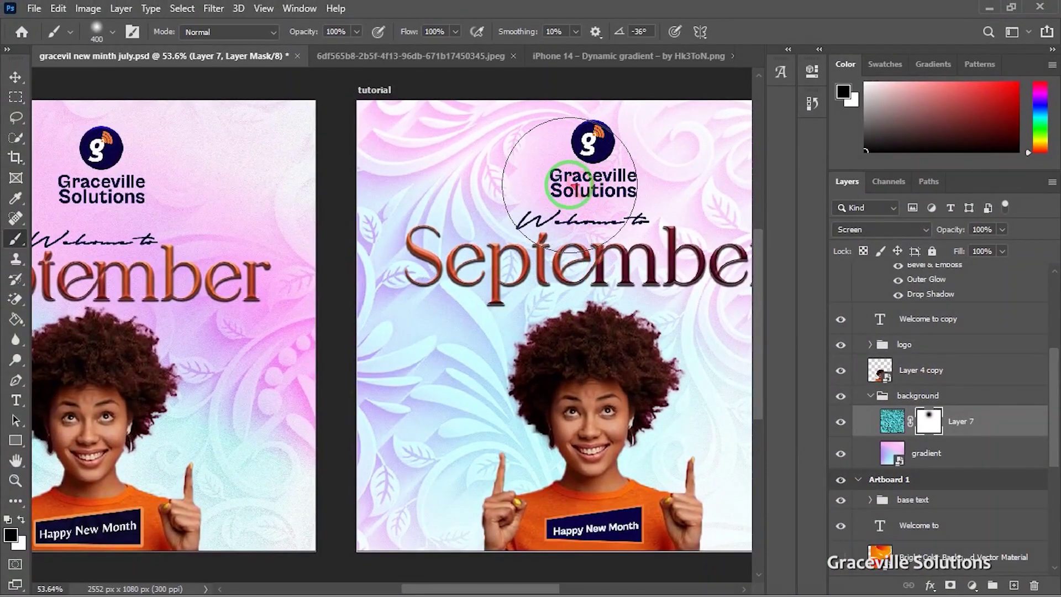
# Step: Paint black on Layer 7's mask with a soft 400 px brush around the logo and September title to fade the texture
pyautogui.click(552, 183)
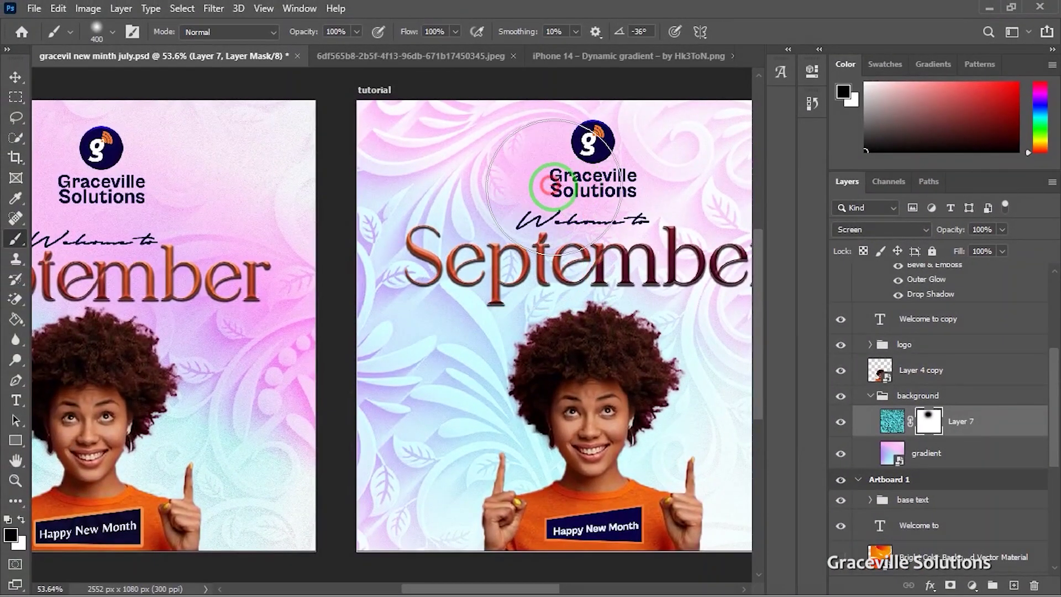
pyautogui.click(659, 184)
pyautogui.scroll(-3, 547, 227)
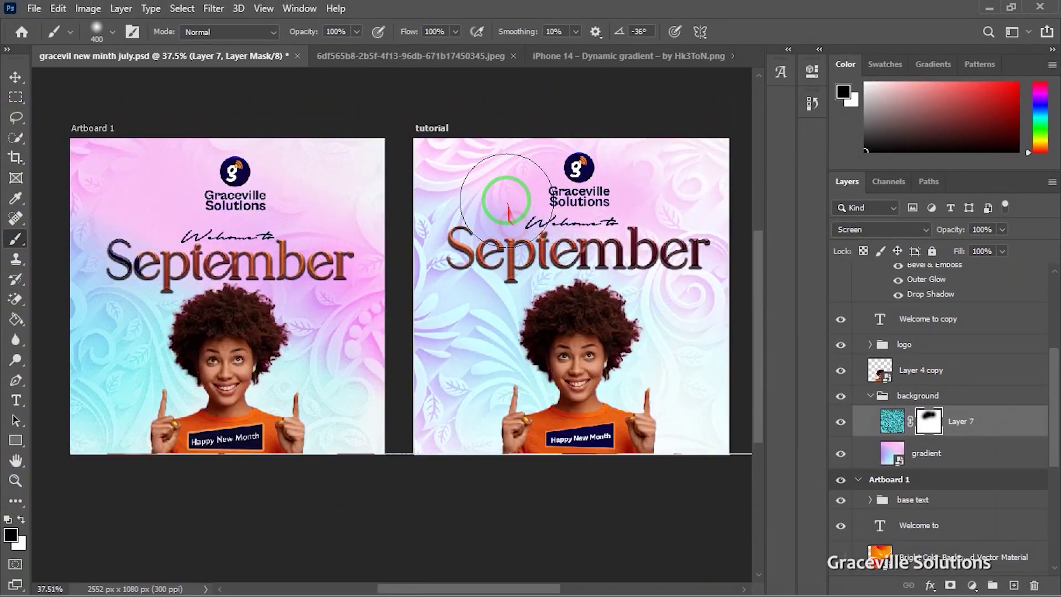
pyautogui.click(663, 217)
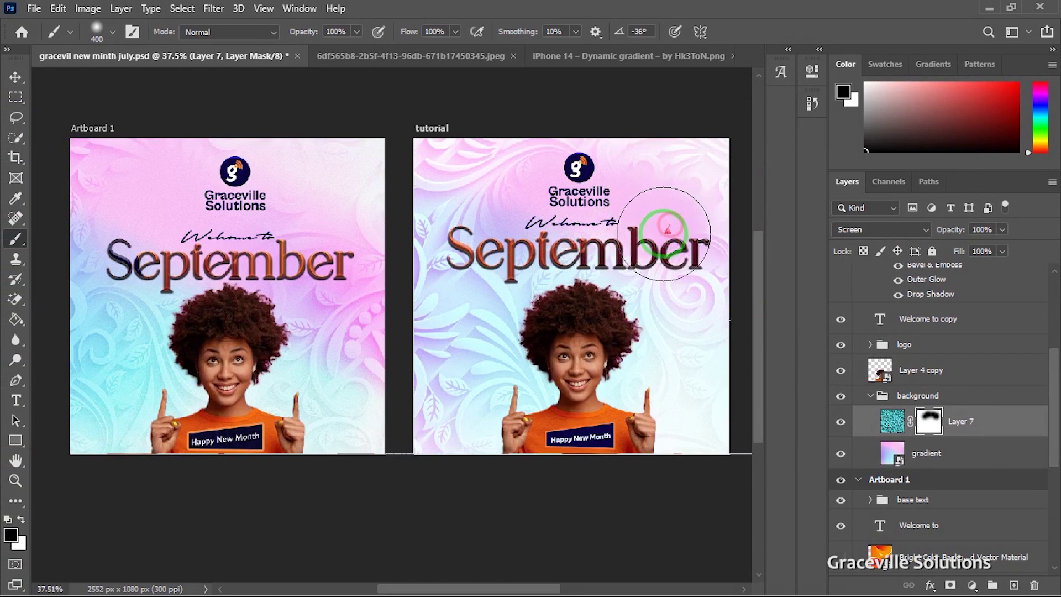
pyautogui.click(476, 237)
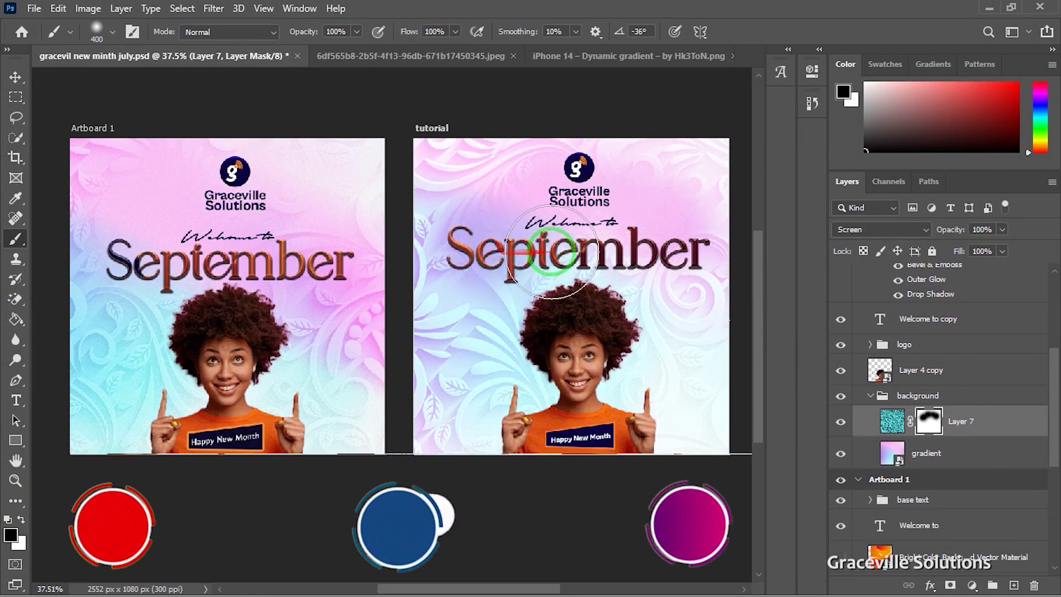
pyautogui.scroll(2, 513, 215)
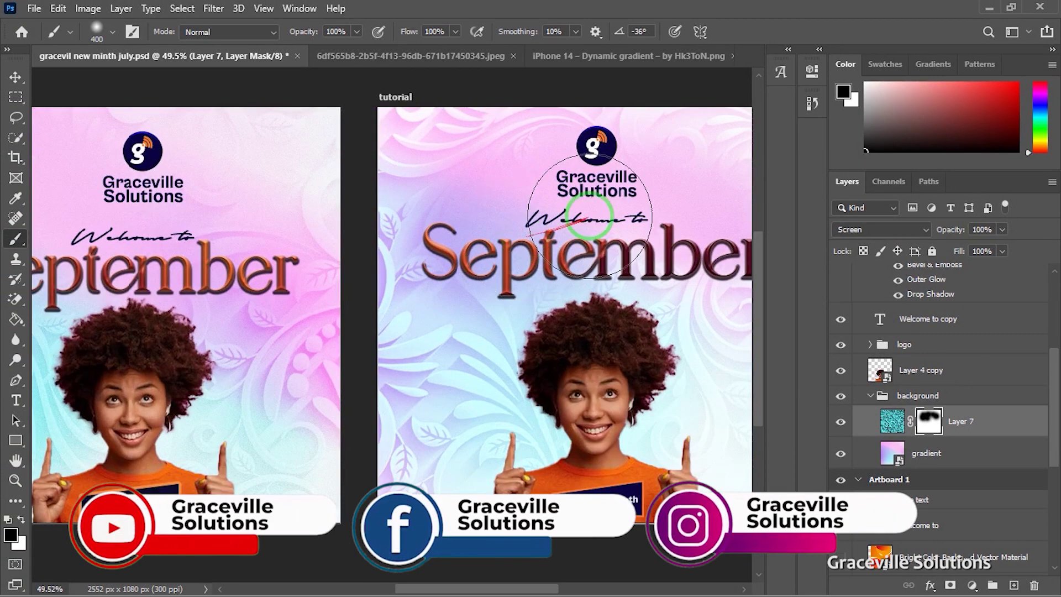
pyautogui.scroll(-3, 603, 218)
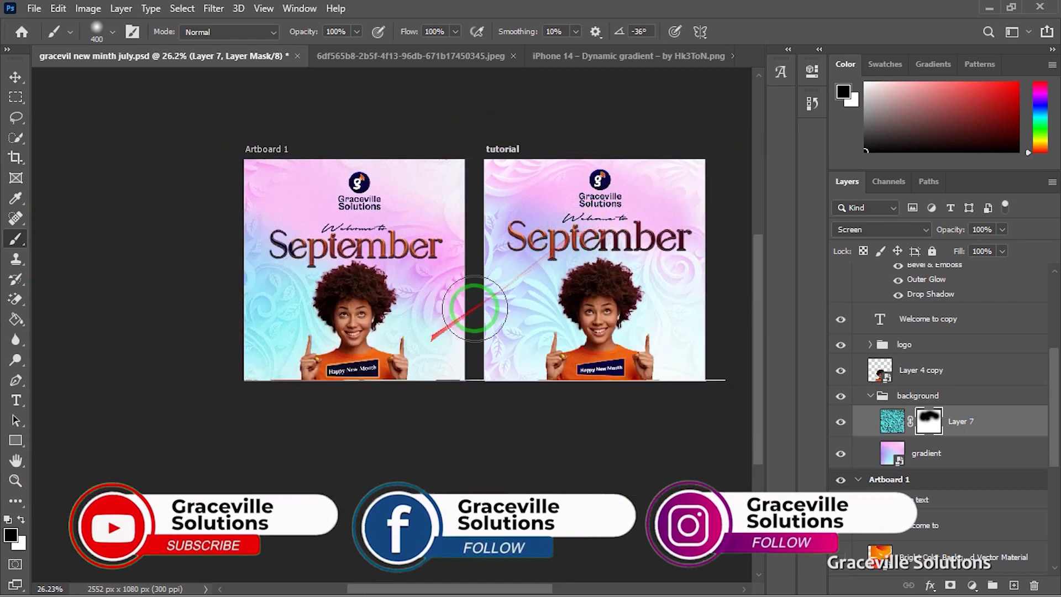
pyautogui.scroll(2, 472, 310)
pyautogui.moveTo(501, 306); pyautogui.dragTo(398, 372)
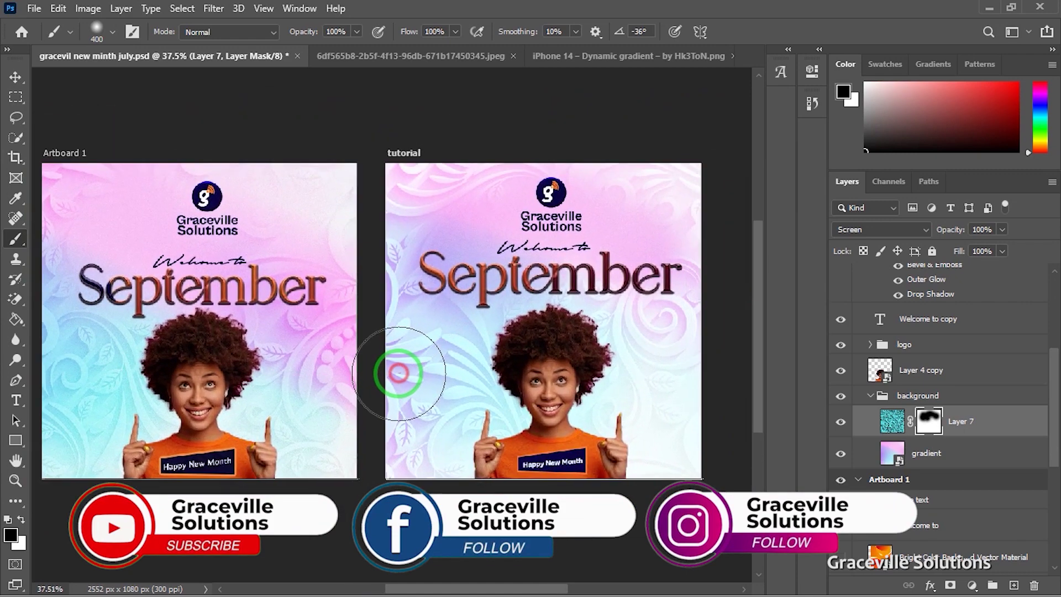
pyautogui.click(12, 77)
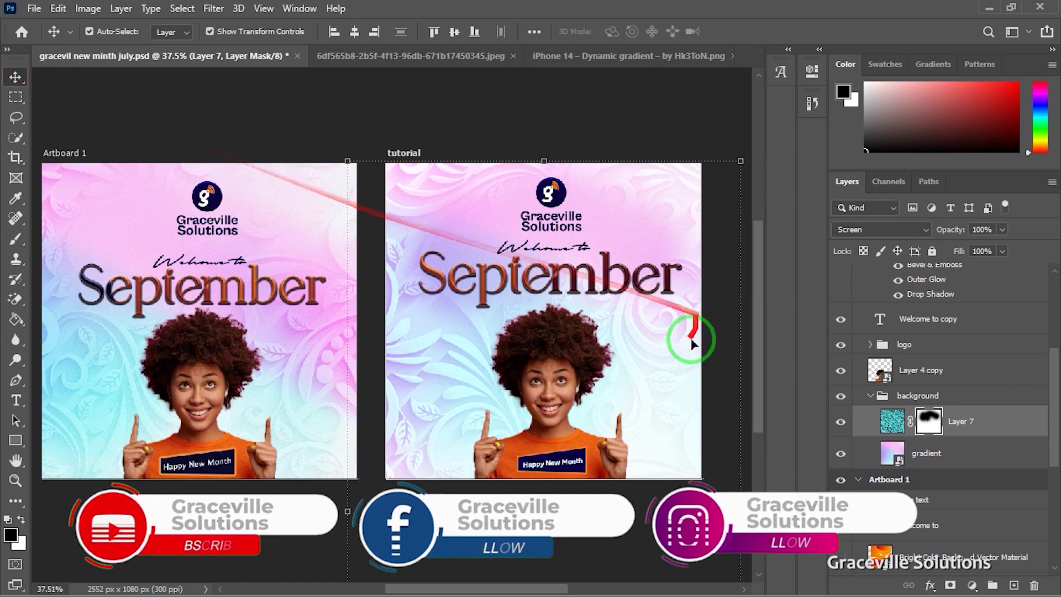
# Step: Collapse the tutorial's background group and show the lights group of Artboard 1
pyautogui.click(872, 395)
pyautogui.scroll(-5, 912, 450)
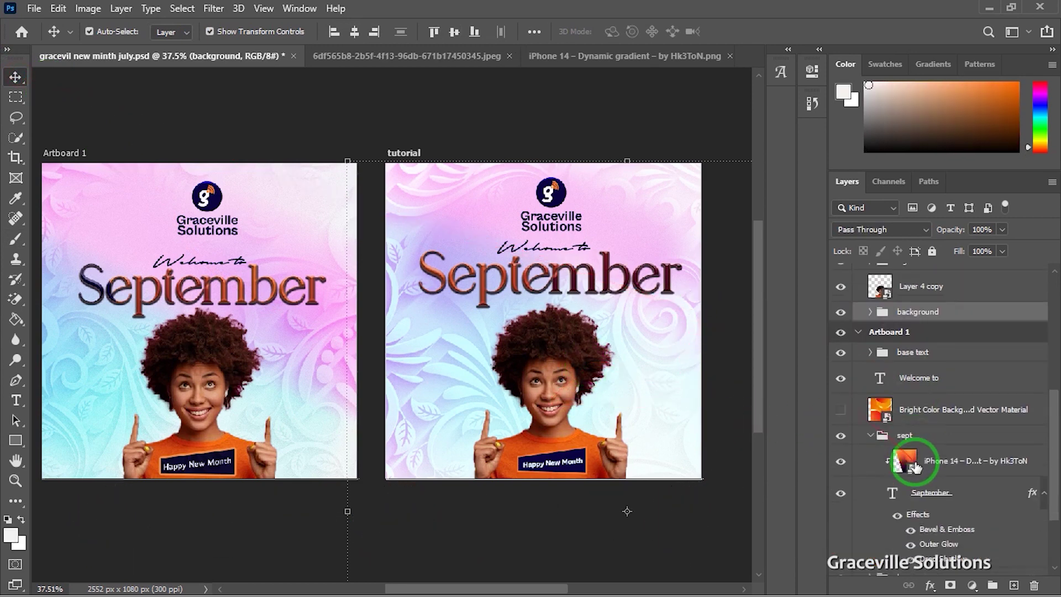
pyautogui.click(843, 499)
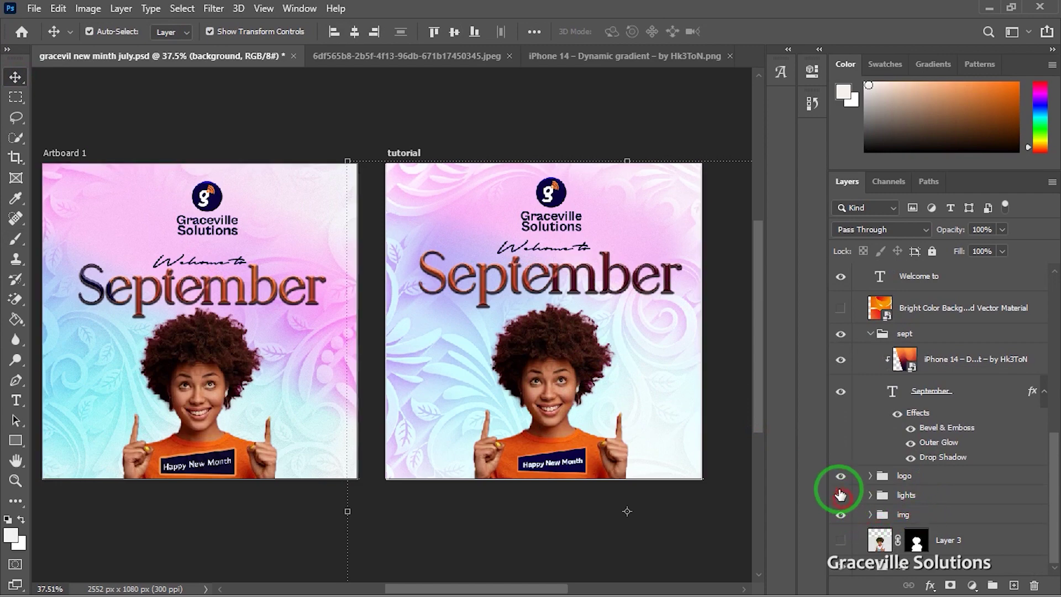
pyautogui.scroll(3, 284, 379)
pyautogui.scroll(-2, 237, 368)
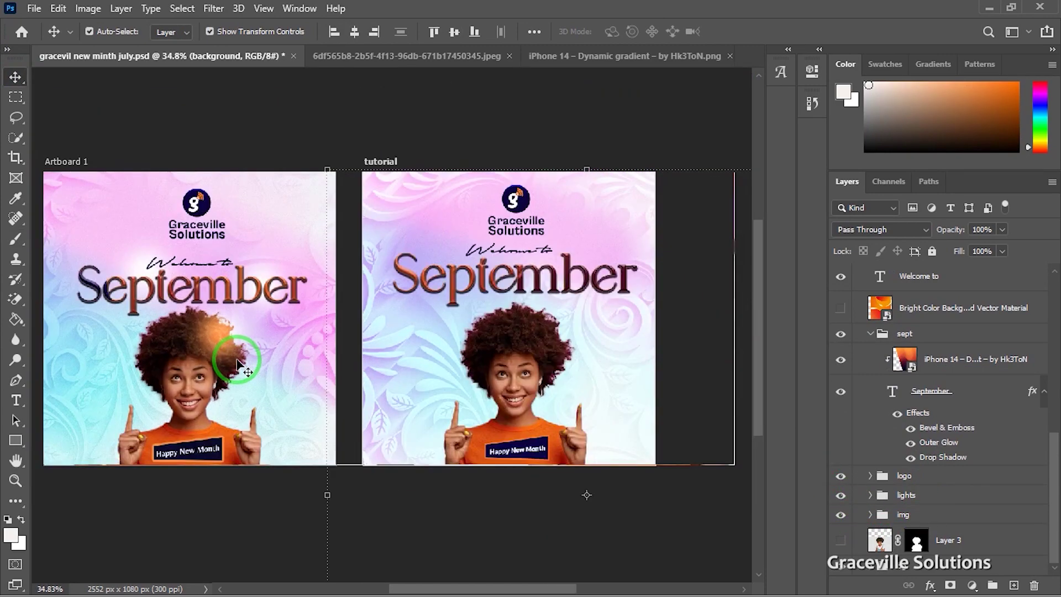
pyautogui.scroll(2, 221, 362)
pyautogui.moveTo(227, 358); pyautogui.dragTo(308, 355)
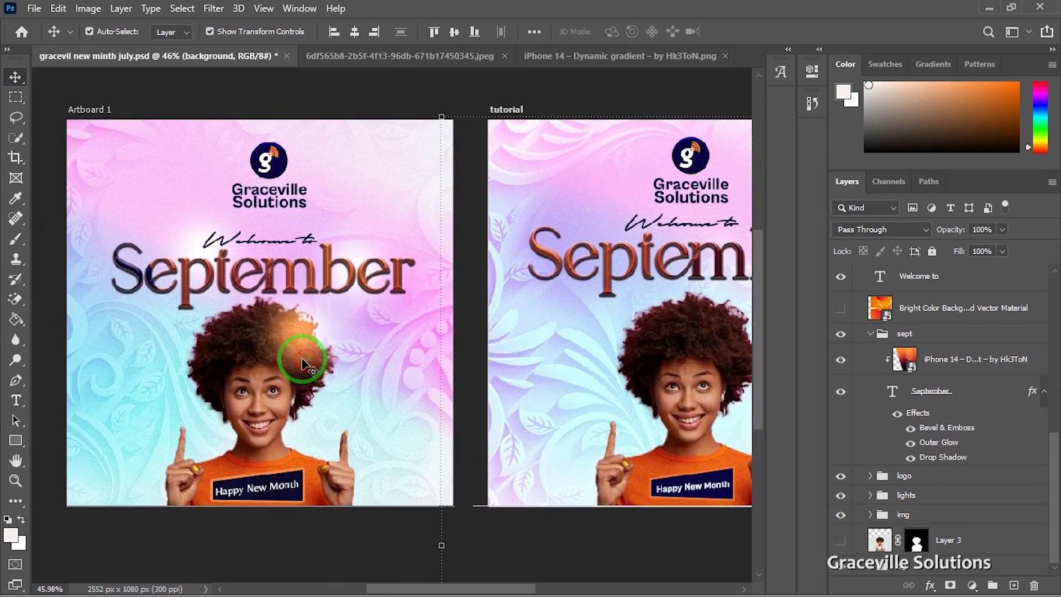
pyautogui.scroll(-2, 308, 356)
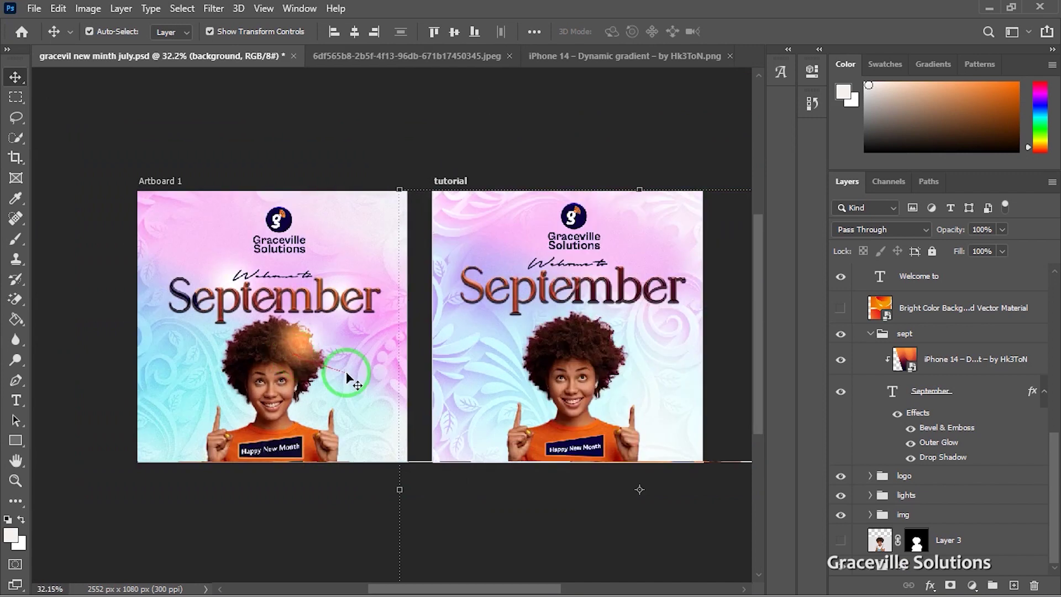
# Step: Temporarily hide the img group of Artboard 1 to examine the light glows without the woman, and show it again
pyautogui.click(846, 515)
pyautogui.scroll(2, 324, 342)
pyautogui.scroll(-2, 324, 342)
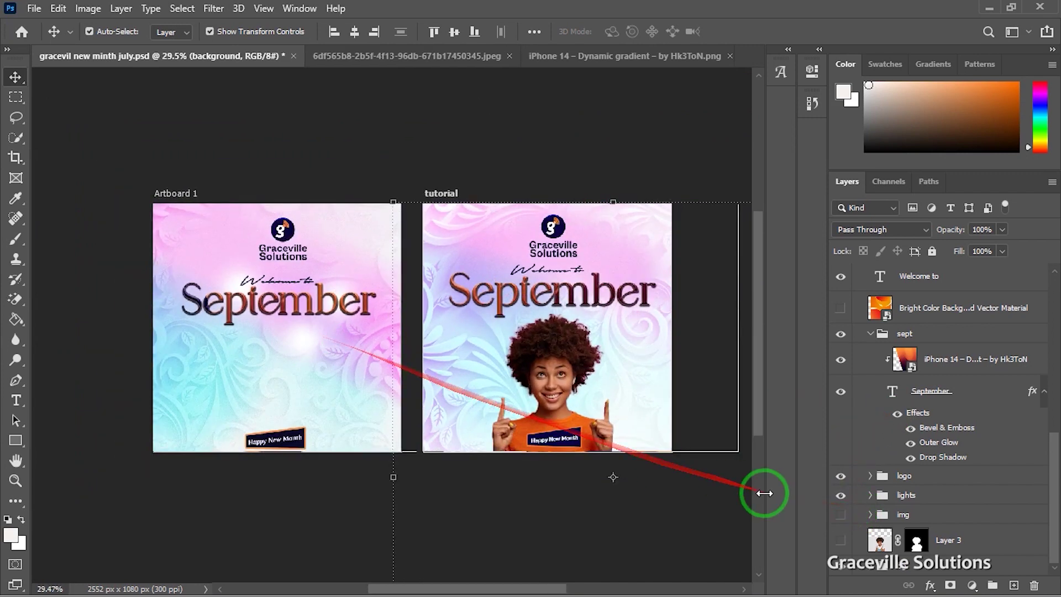
pyautogui.click(841, 515)
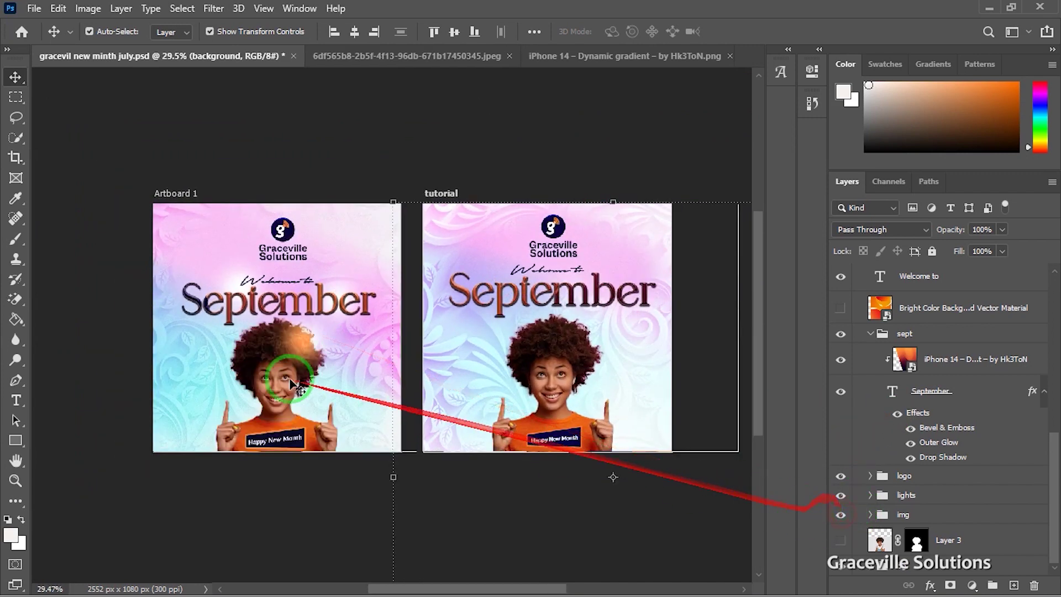
# Step: Set the foreground color to the orange c7410a sampled from the woman's shirt on the tutorial artboard
pyautogui.click(11, 535)
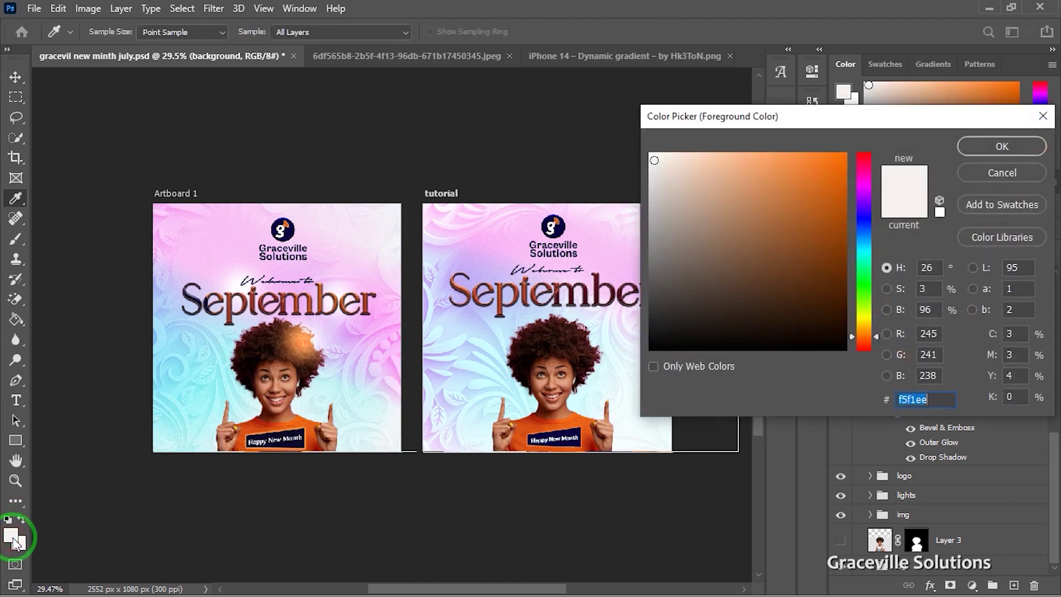
pyautogui.click(533, 423)
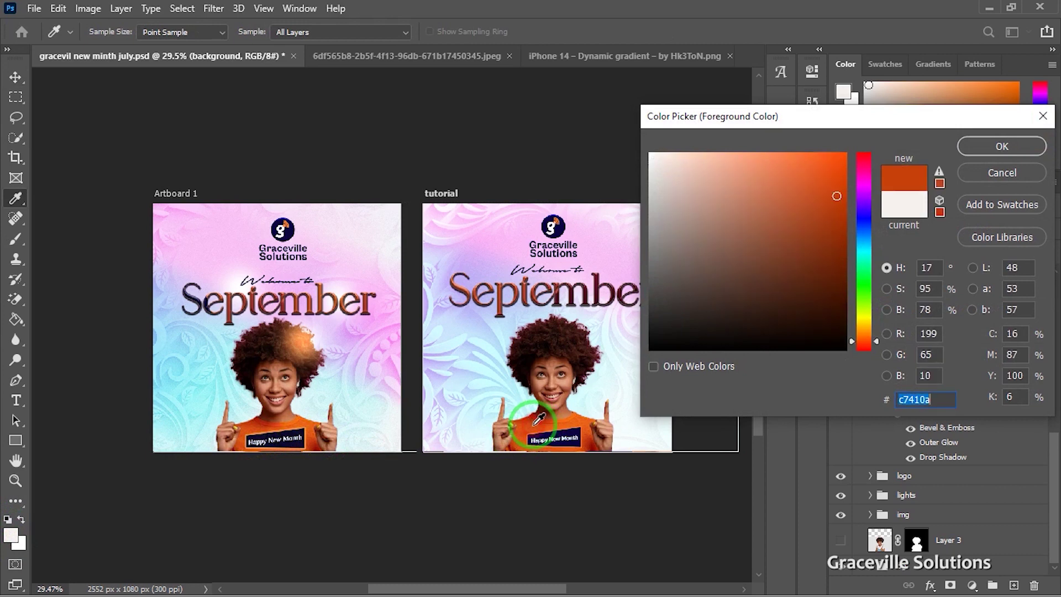
pyautogui.click(1000, 147)
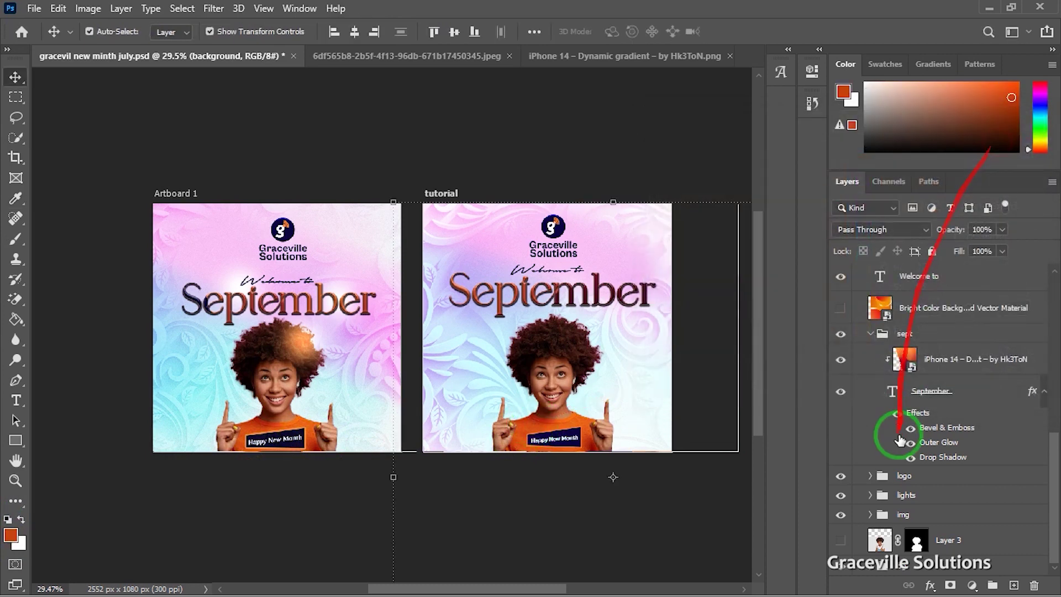
pyautogui.scroll(10, 973, 397)
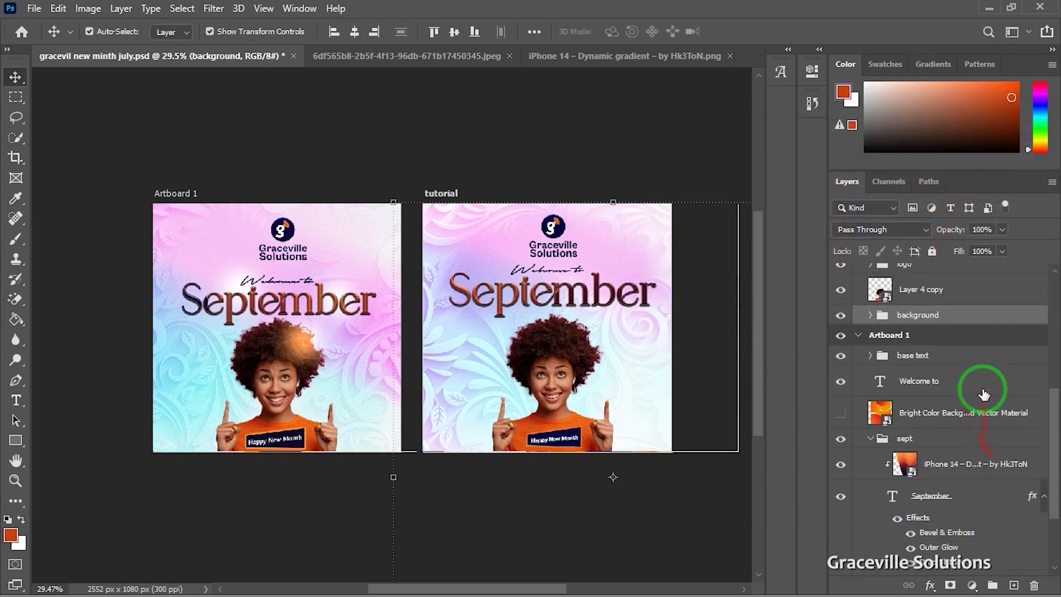
pyautogui.scroll(1, 962, 373)
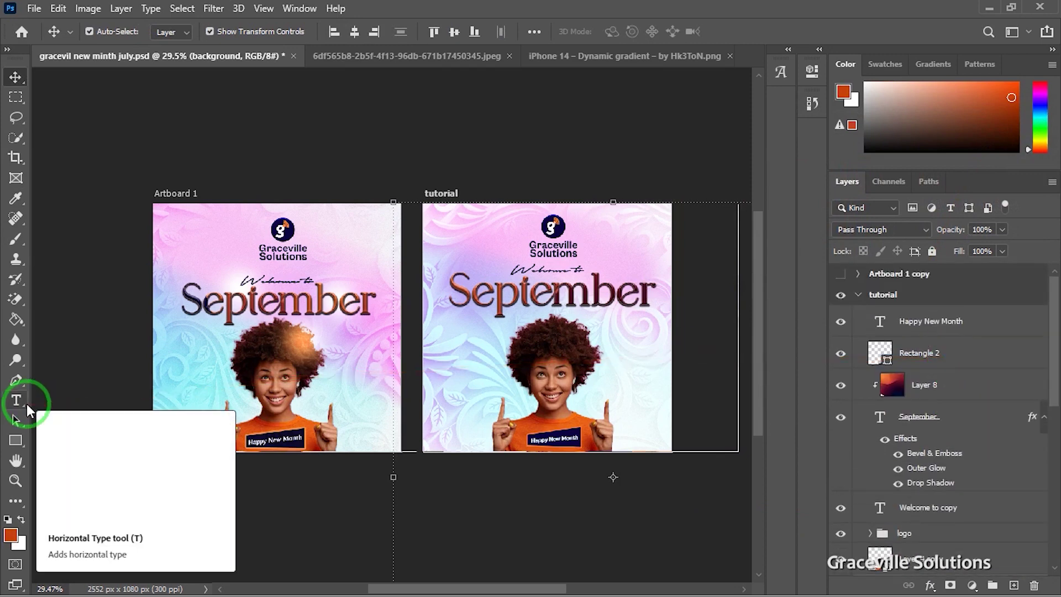
pyautogui.press('b')
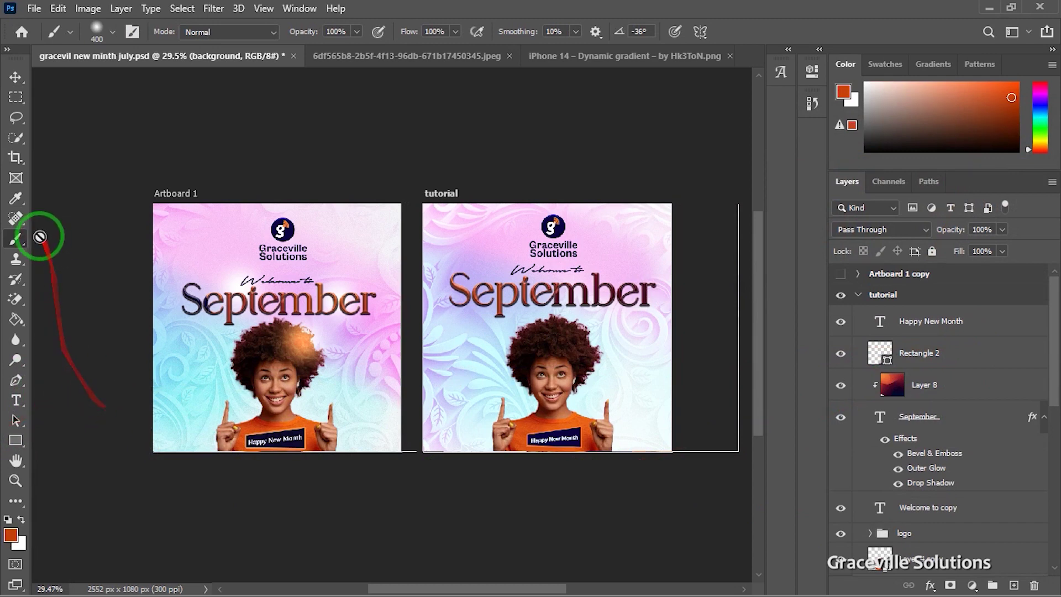
pyautogui.click(15, 77)
pyautogui.scroll(-3, 909, 453)
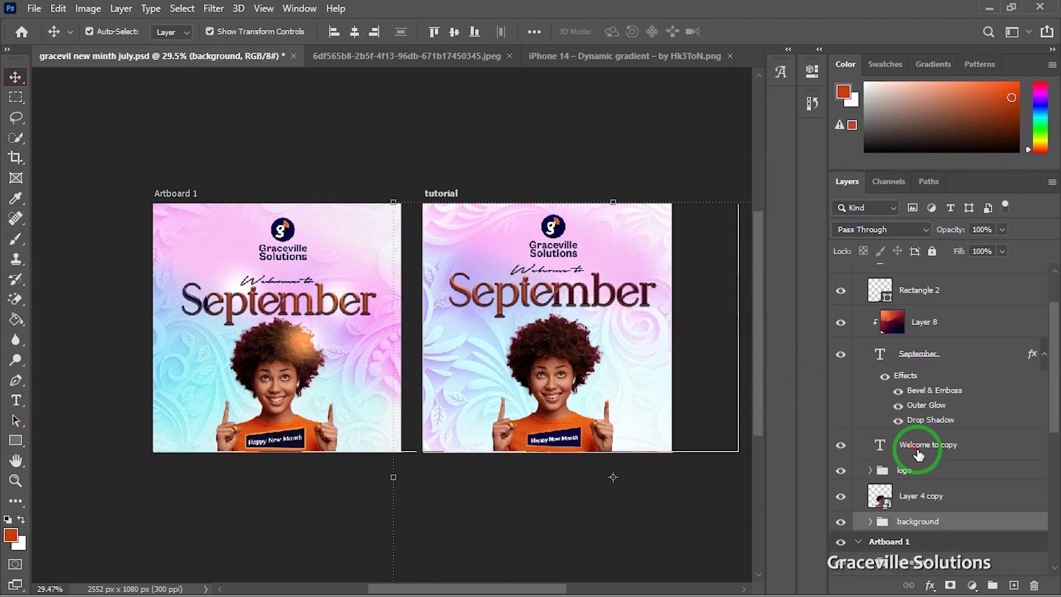
pyautogui.scroll(3, 881, 416)
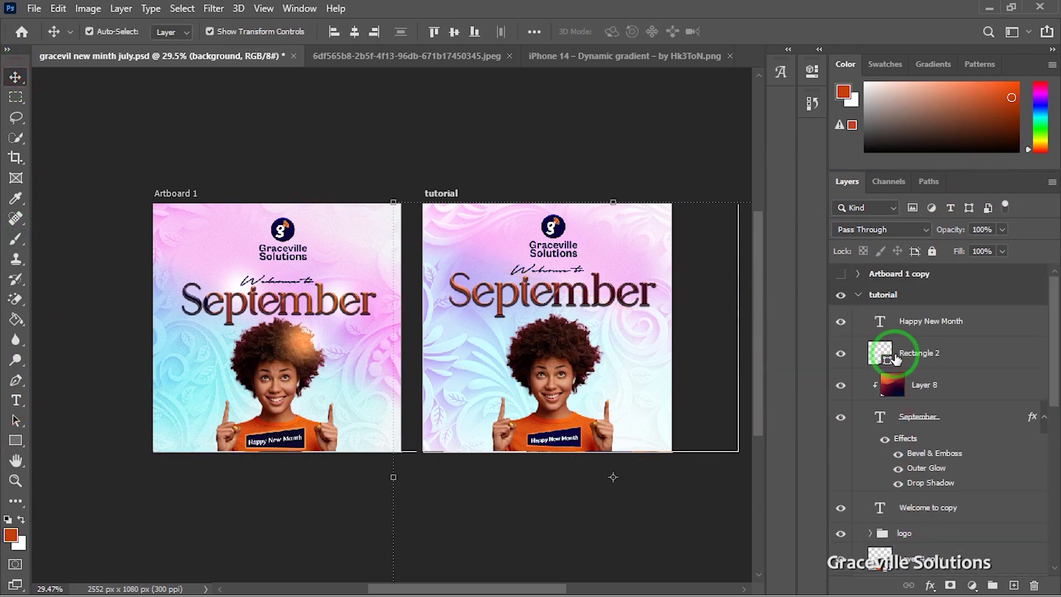
pyautogui.click(624, 236)
pyautogui.scroll(5, 361, 347)
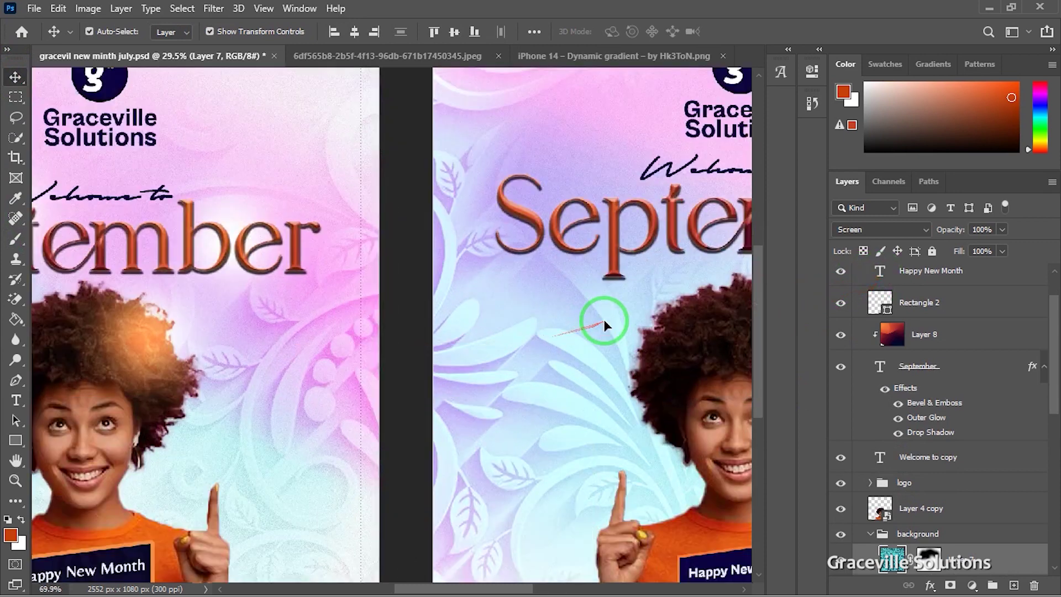
pyautogui.scroll(-5, 606, 324)
# Step: Select the tutorial artboard and add a new empty layer at the top of its layer stack
pyautogui.moveTo(1058, 348); pyautogui.dragTo(917, 297)
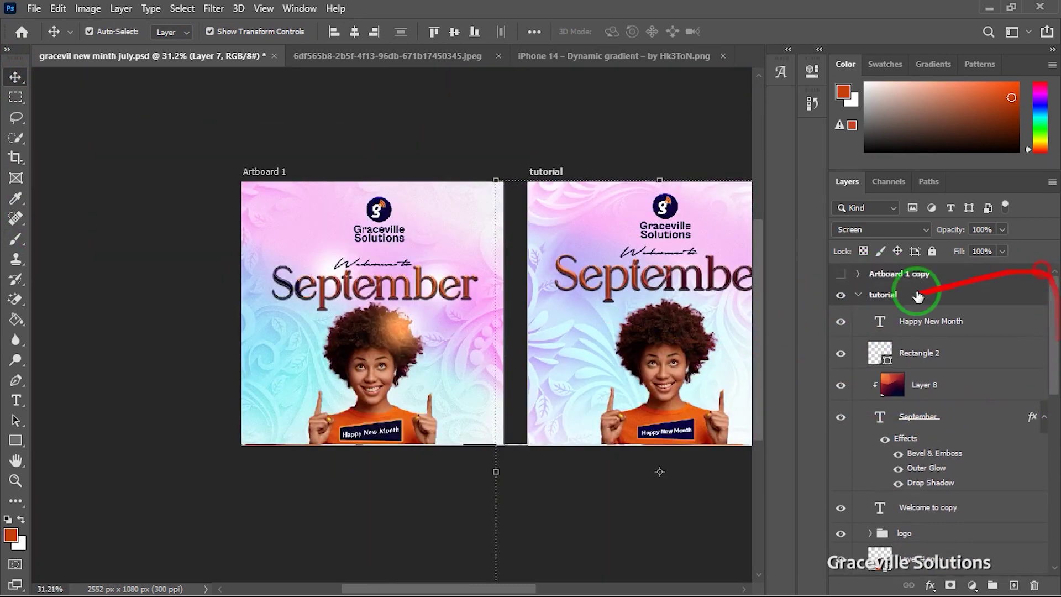
pyautogui.click(859, 295)
pyautogui.click(858, 295)
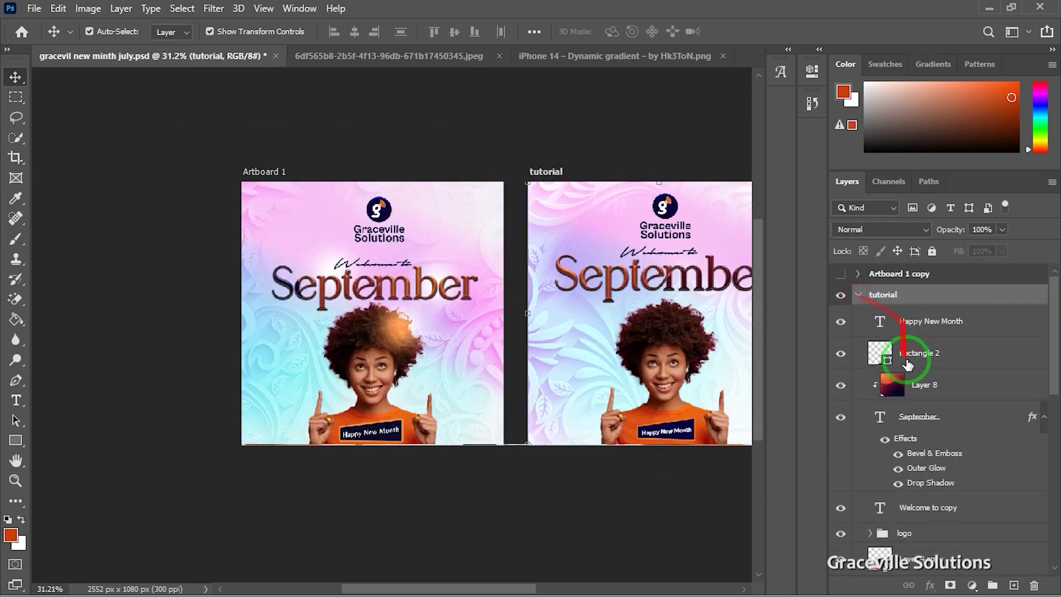
pyautogui.click(1015, 587)
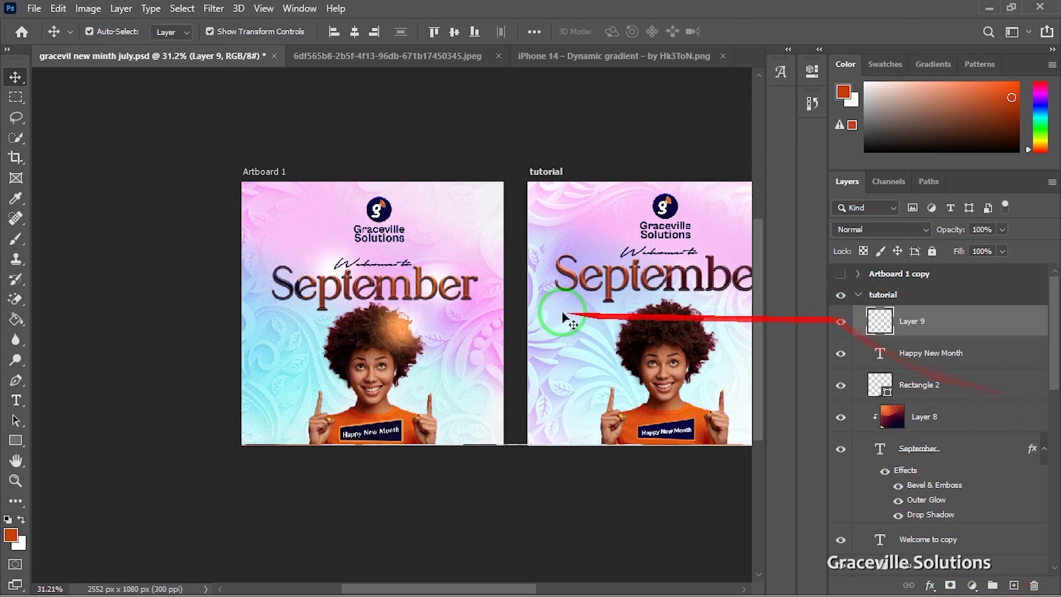
pyautogui.moveTo(596, 331); pyautogui.dragTo(439, 320)
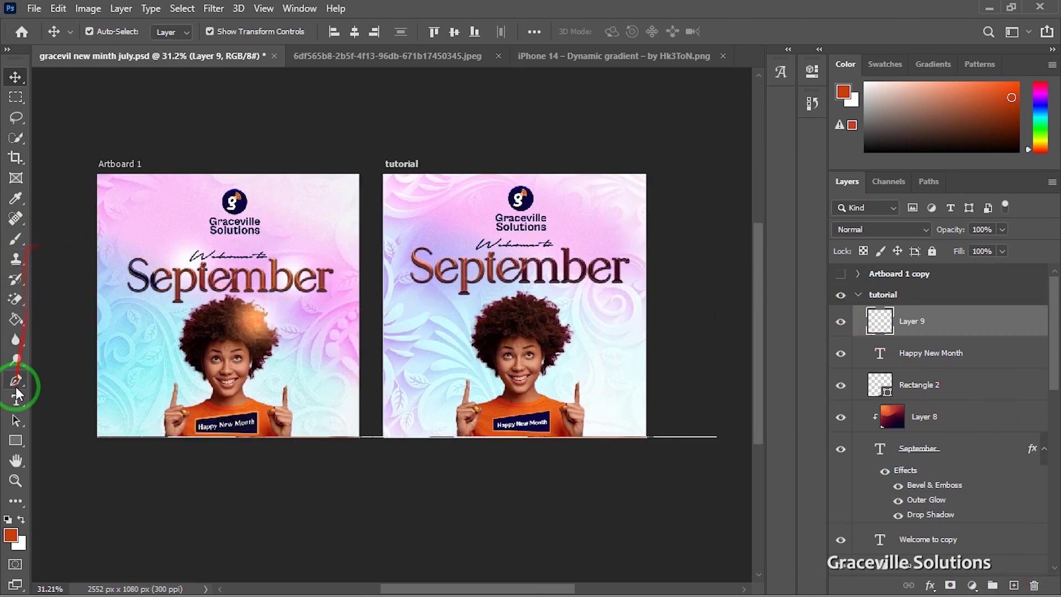
# Step: Get the Brush tool ready with the brighter orange e85a22 as its foreground color
pyautogui.press('b')
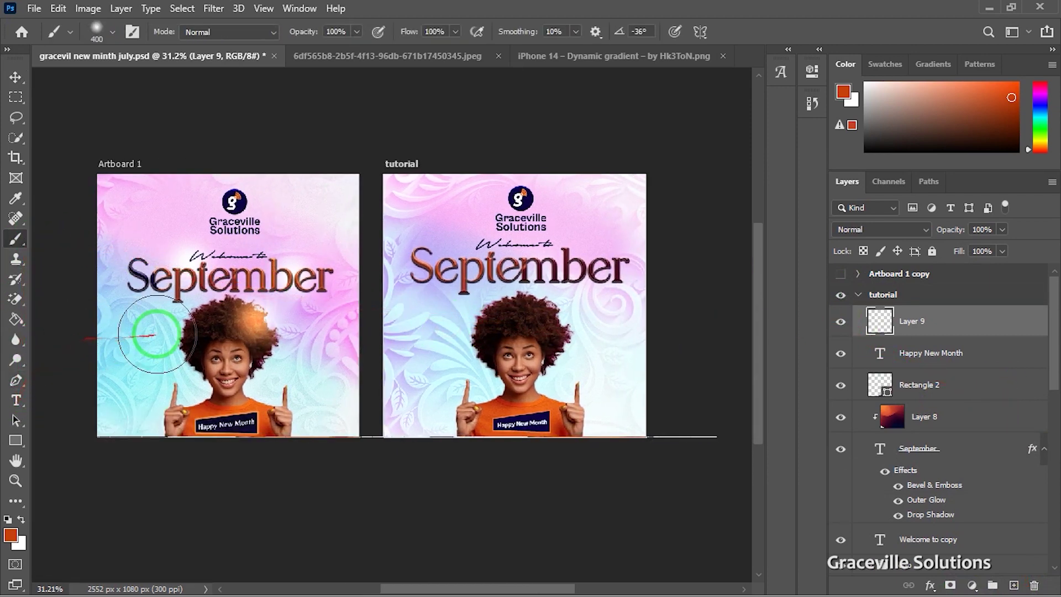
pyautogui.click(17, 536)
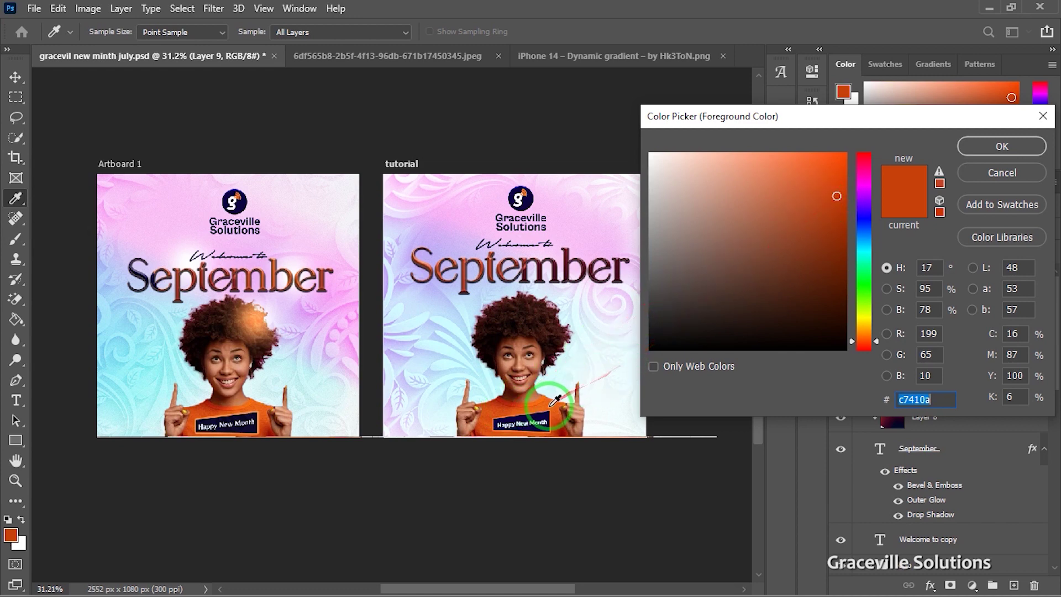
pyautogui.click(820, 172)
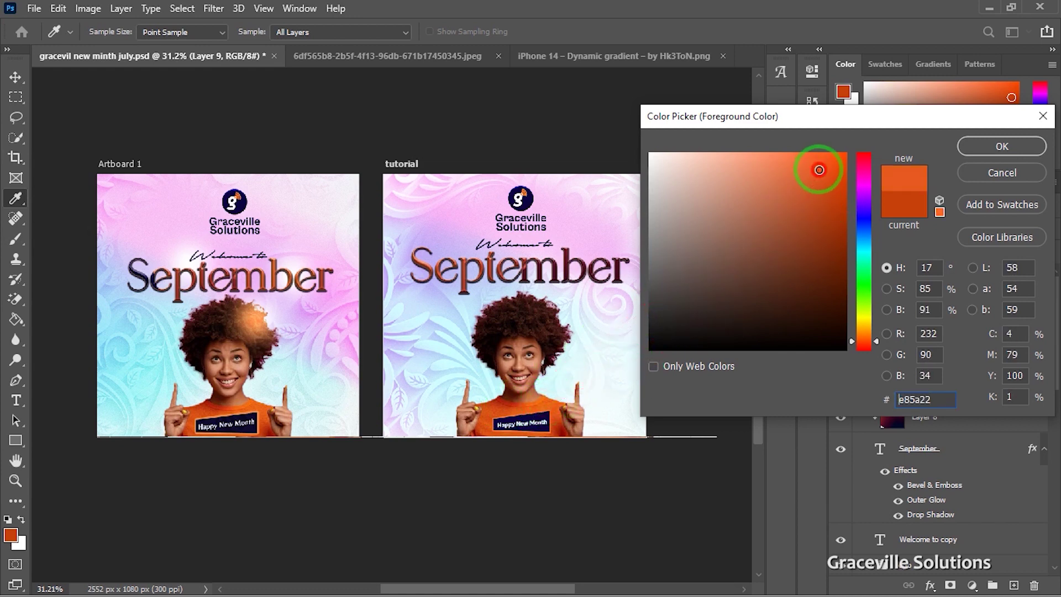
pyautogui.click(992, 146)
pyautogui.press('b')
# Step: Reduce the soft brush and paint one orange dab over the upper right of the woman's hair on the tutorial artboard
pyautogui.scroll(2, 540, 318)
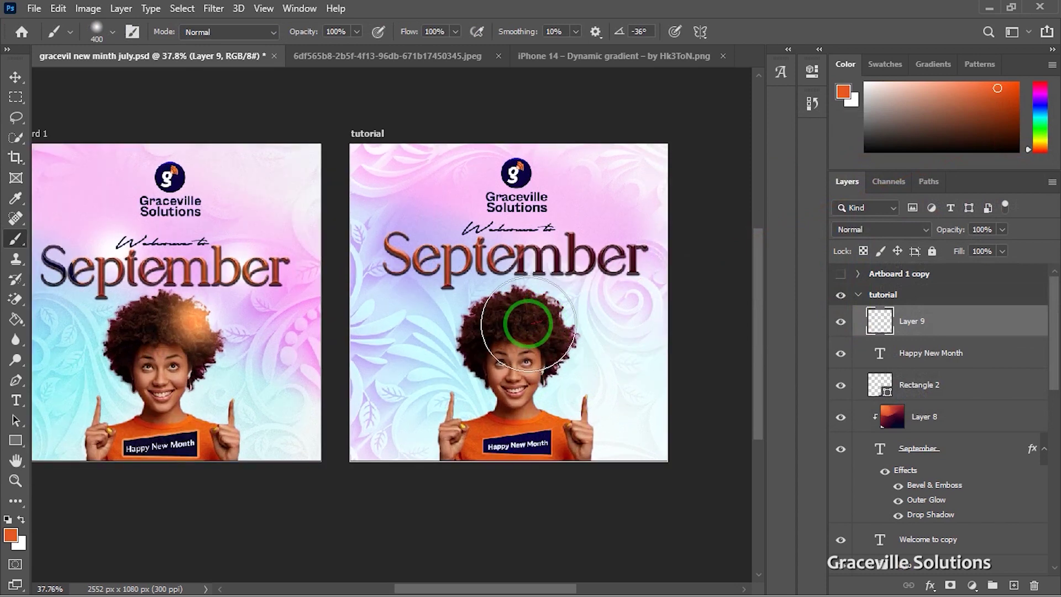
pyautogui.scroll(-1, 546, 319)
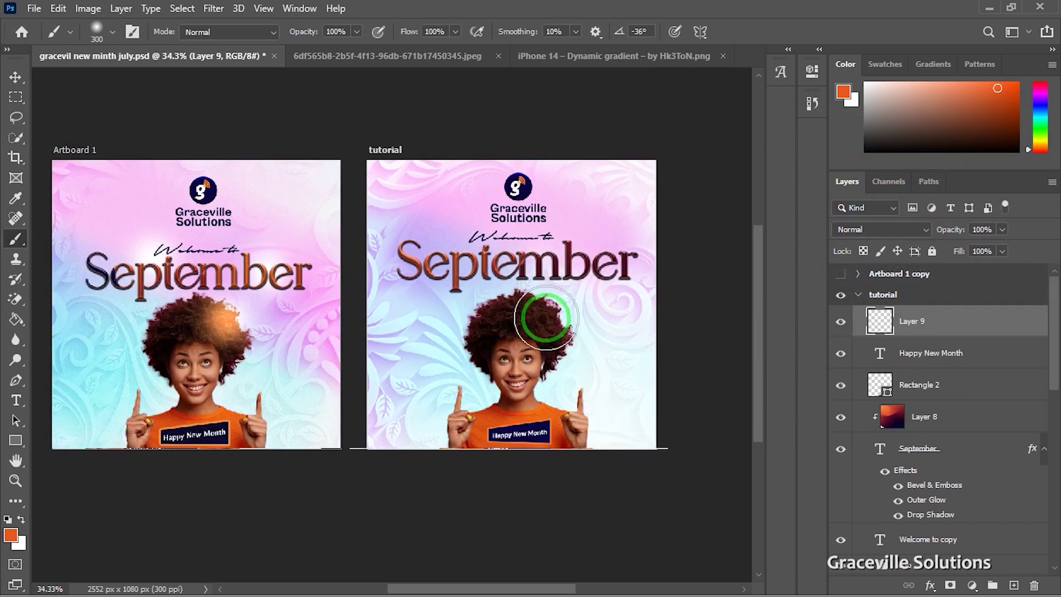
pyautogui.click(551, 311)
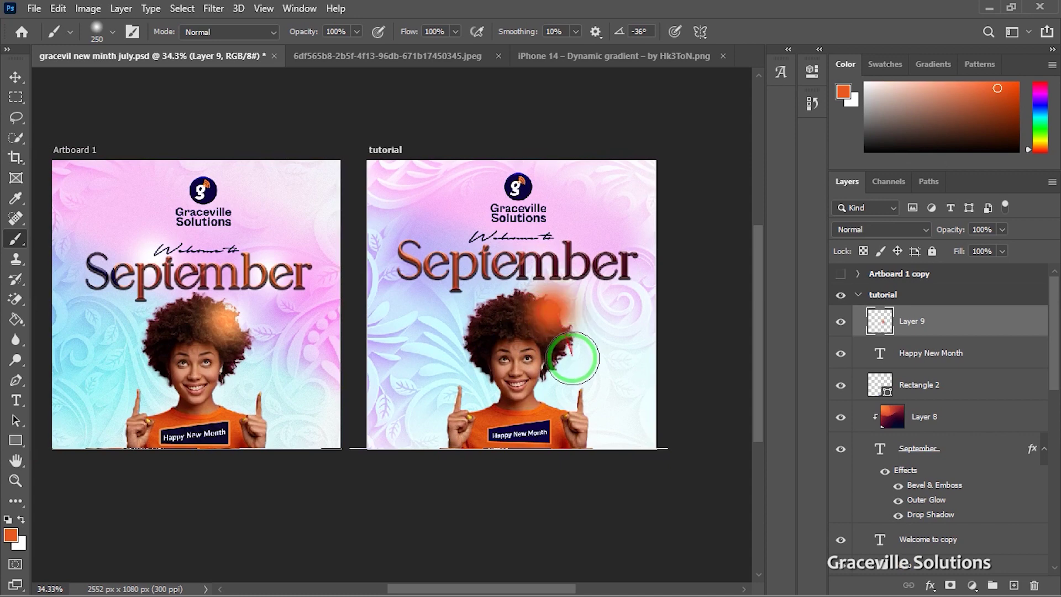
pyautogui.scroll(1, 583, 370)
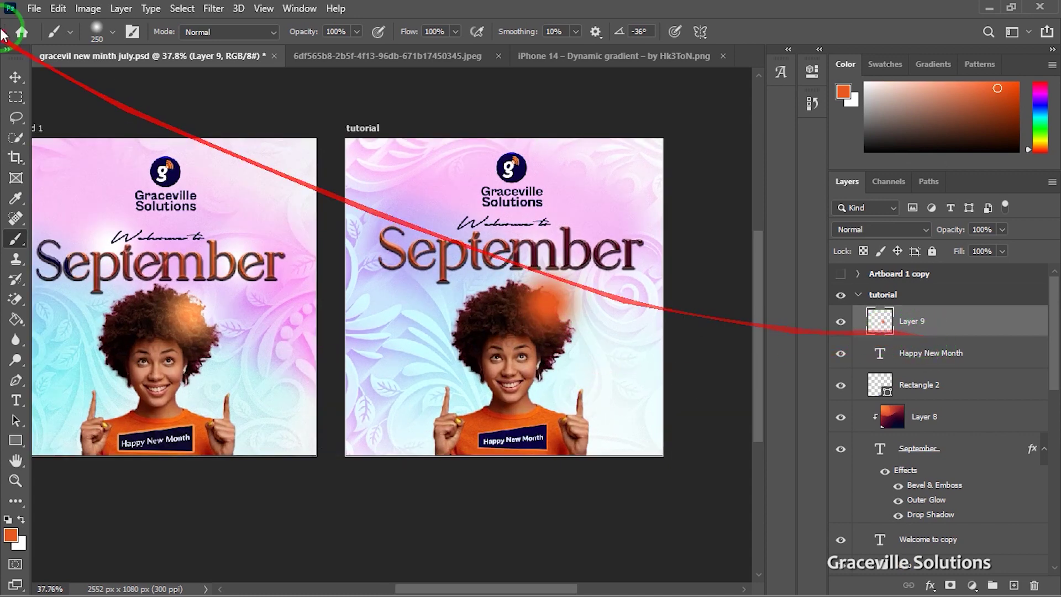
# Step: Rename the orange dab's layer to light and place it between the logo group and the woman's Layer 4 copy
pyautogui.click(16, 77)
pyautogui.click(897, 326)
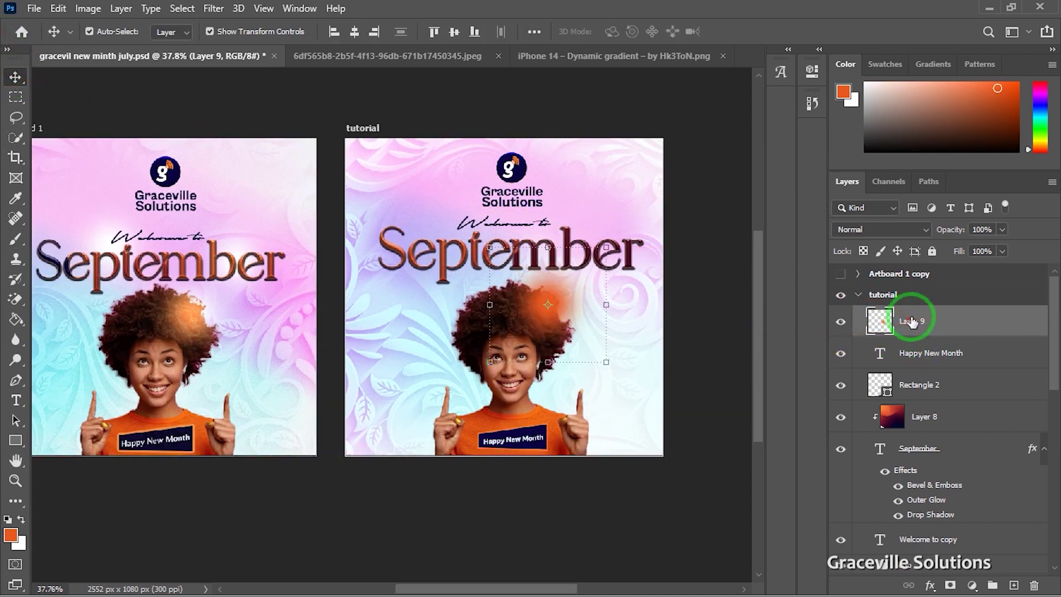
pyautogui.write('light')
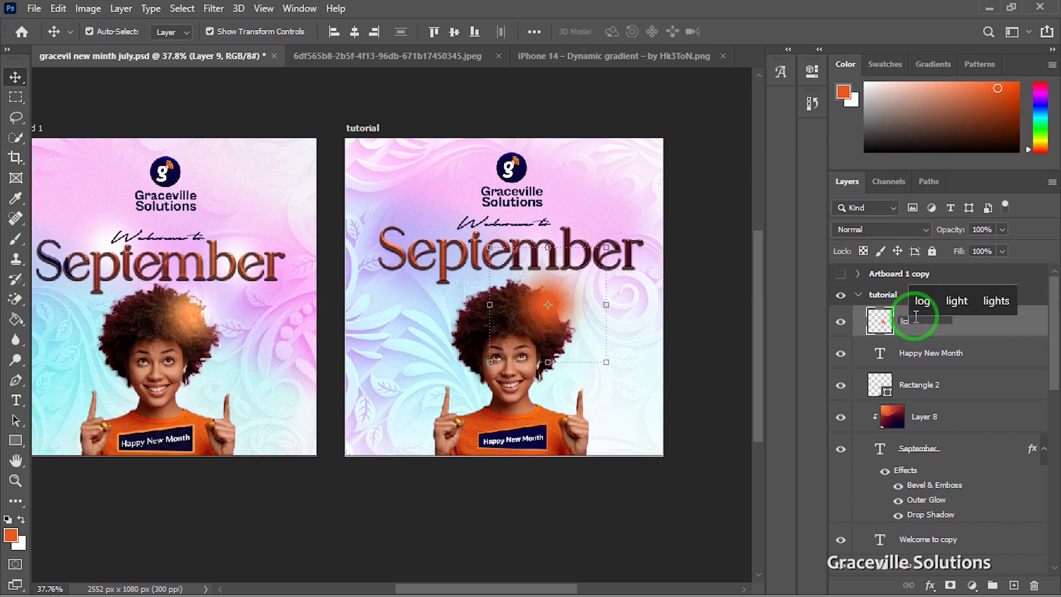
pyautogui.press('Return')
pyautogui.scroll(-1, 934, 354)
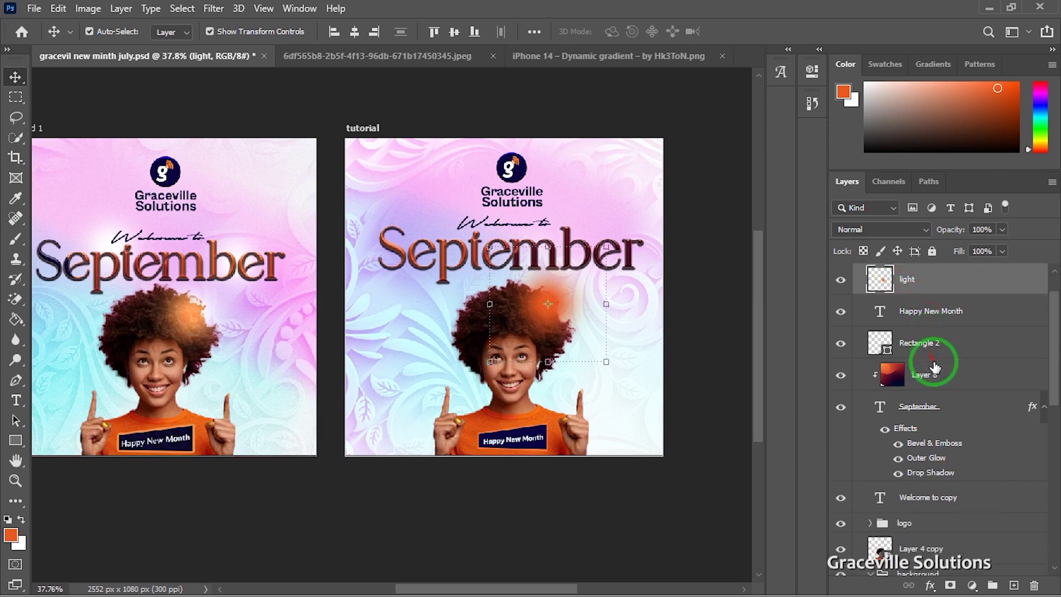
pyautogui.scroll(1, 929, 327)
pyautogui.moveTo(934, 306); pyautogui.dragTo(952, 552)
pyautogui.scroll(-2, 935, 539)
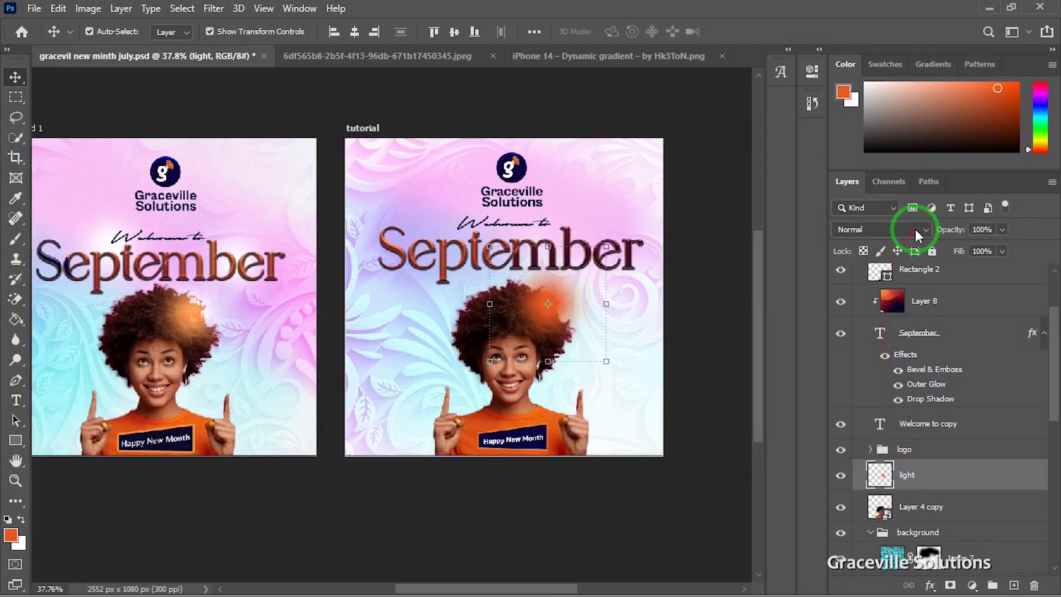
# Step: Set the light layer's blend mode to Screen
pyautogui.click(916, 231)
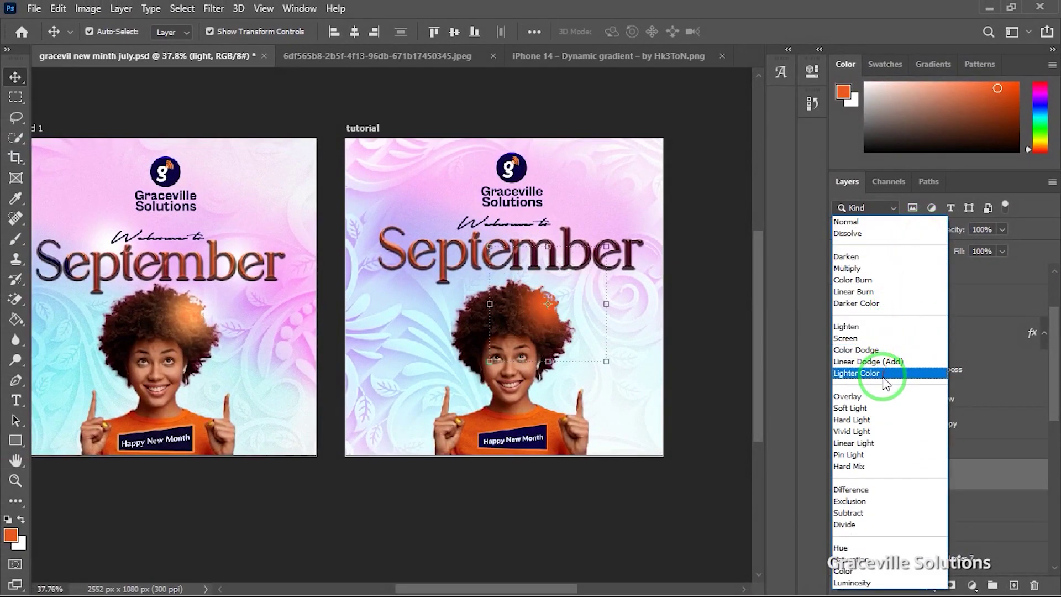
pyautogui.click(878, 338)
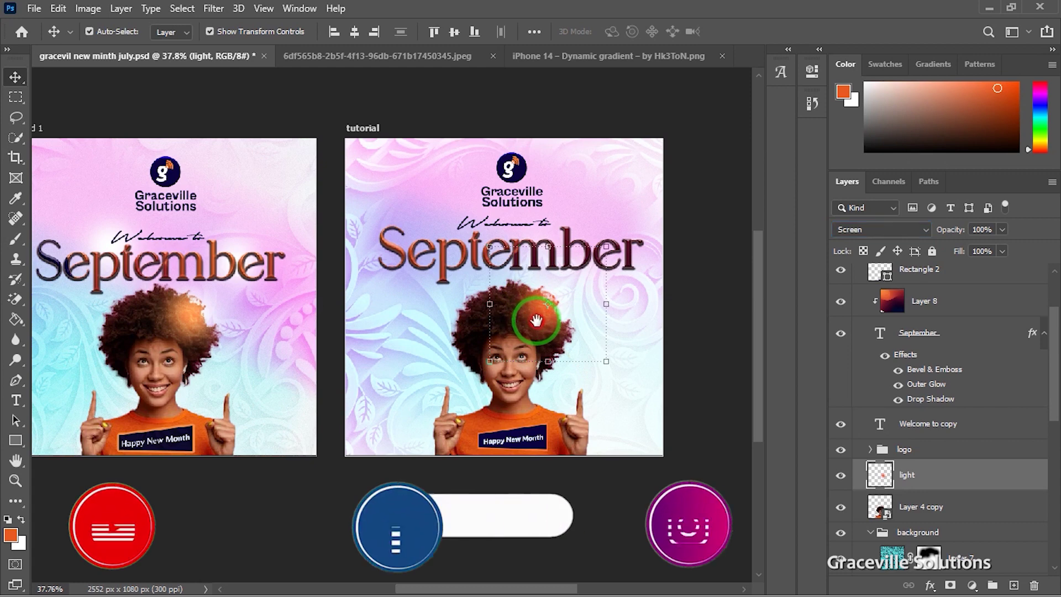
pyautogui.moveTo(539, 320); pyautogui.dragTo(551, 324)
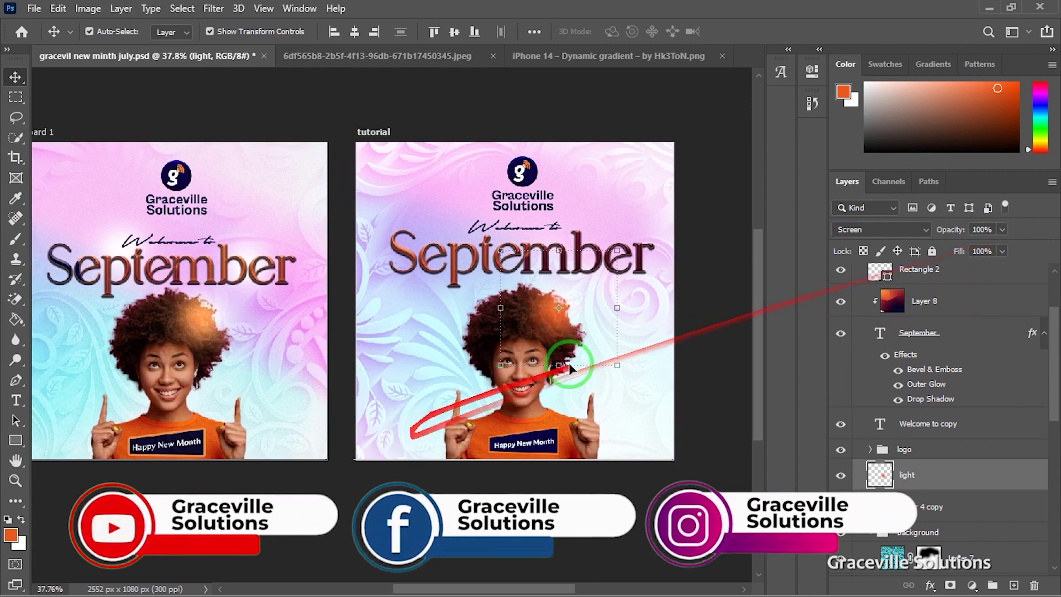
pyautogui.scroll(-2, 568, 358)
pyautogui.scroll(3, 497, 326)
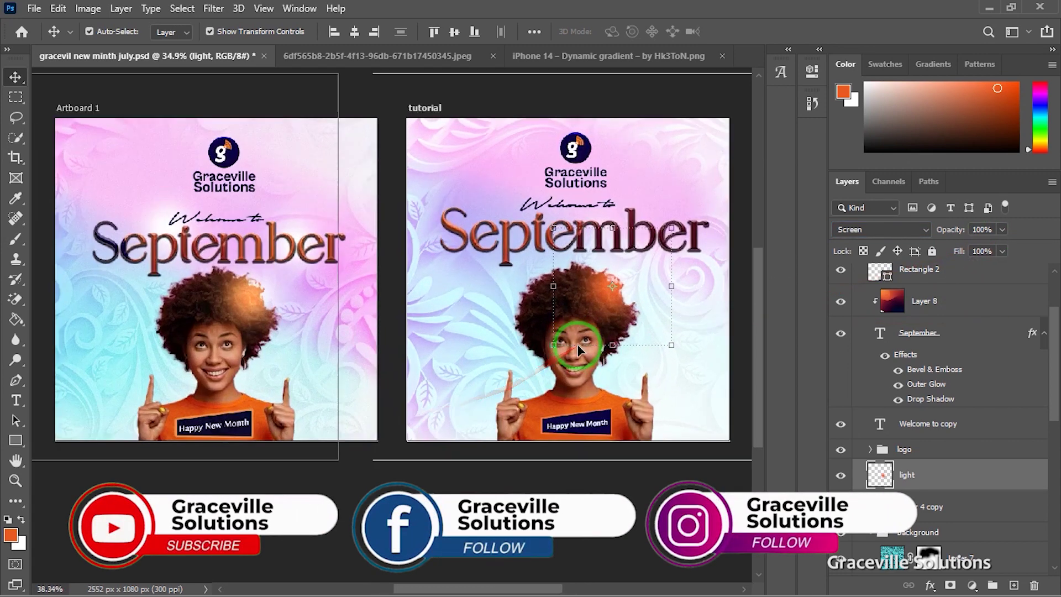
pyautogui.moveTo(497, 321); pyautogui.dragTo(485, 338)
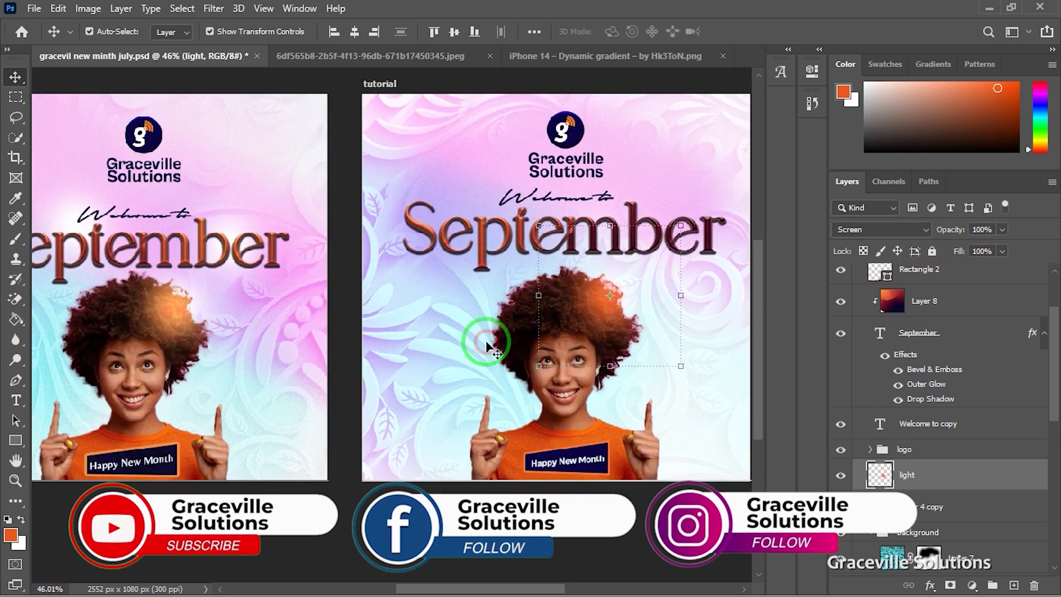
pyautogui.scroll(-1, 486, 339)
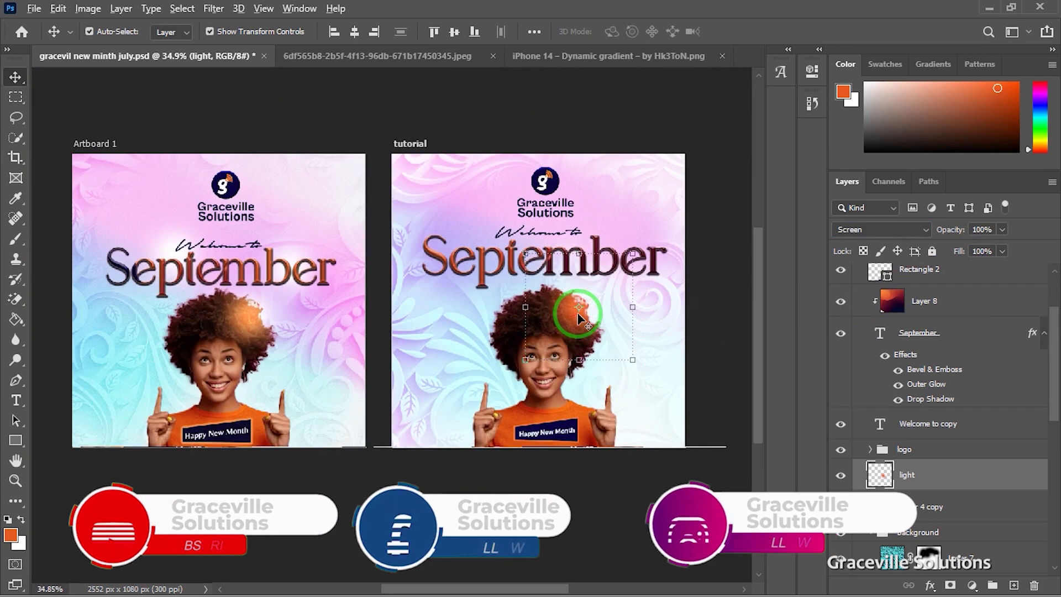
# Step: Duplicate the light layer, place the copy over the beginning of the September title on the tutorial artboard, and hide the copy
pyautogui.moveTo(574, 318); pyautogui.dragTo(588, 376)
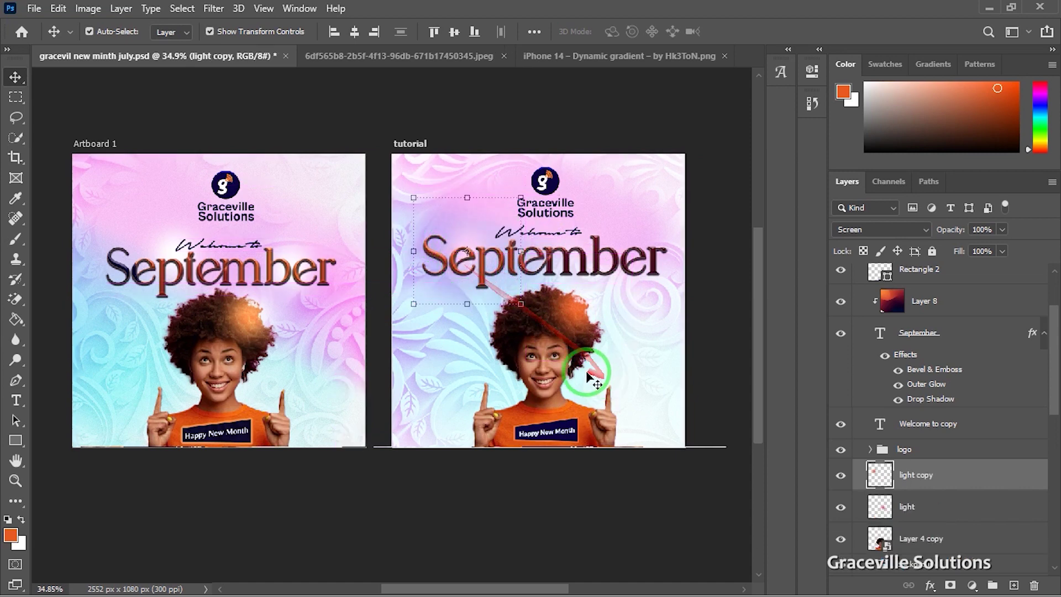
pyautogui.scroll(1, 531, 292)
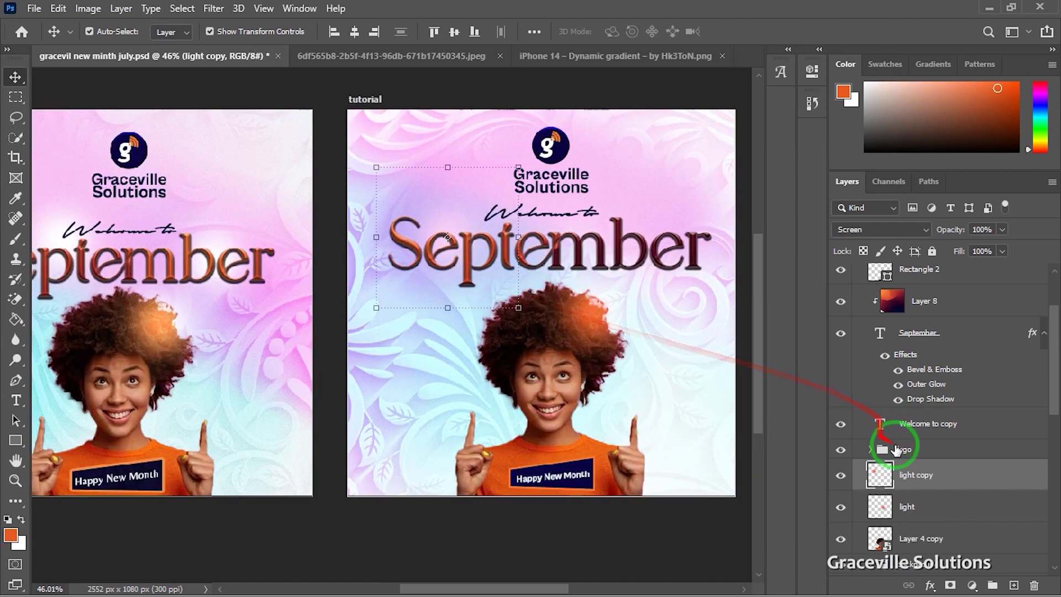
pyautogui.click(839, 476)
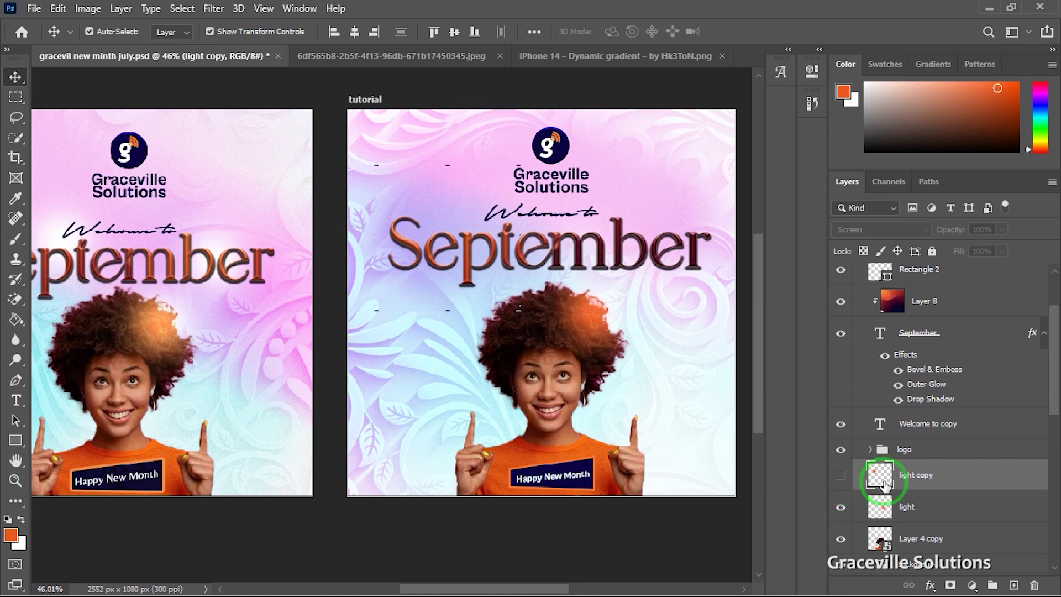
pyautogui.moveTo(879, 480)
pyautogui.mouseDown()
pyautogui.moveTo(256, 379)
pyautogui.moveTo(201, 351)
pyautogui.moveTo(332, 225)
pyautogui.moveTo(550, 316)
pyautogui.mouseUp()
pyautogui.scroll(-1, 550, 316)
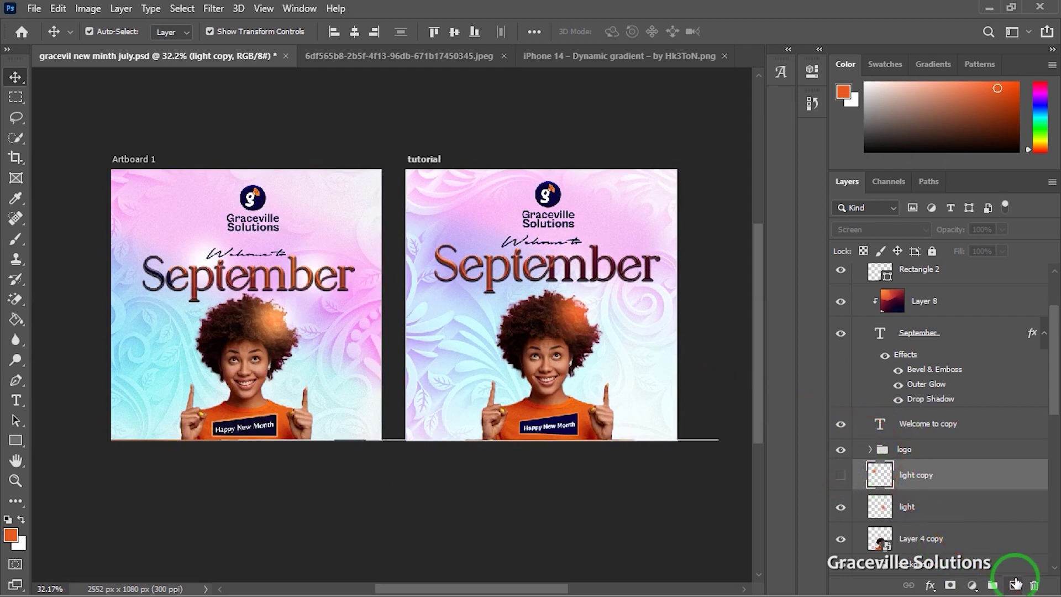
# Step: Add a new layer above the light copy and paint soft white glows behind the September title with a 250 px brush
pyautogui.click(1016, 583)
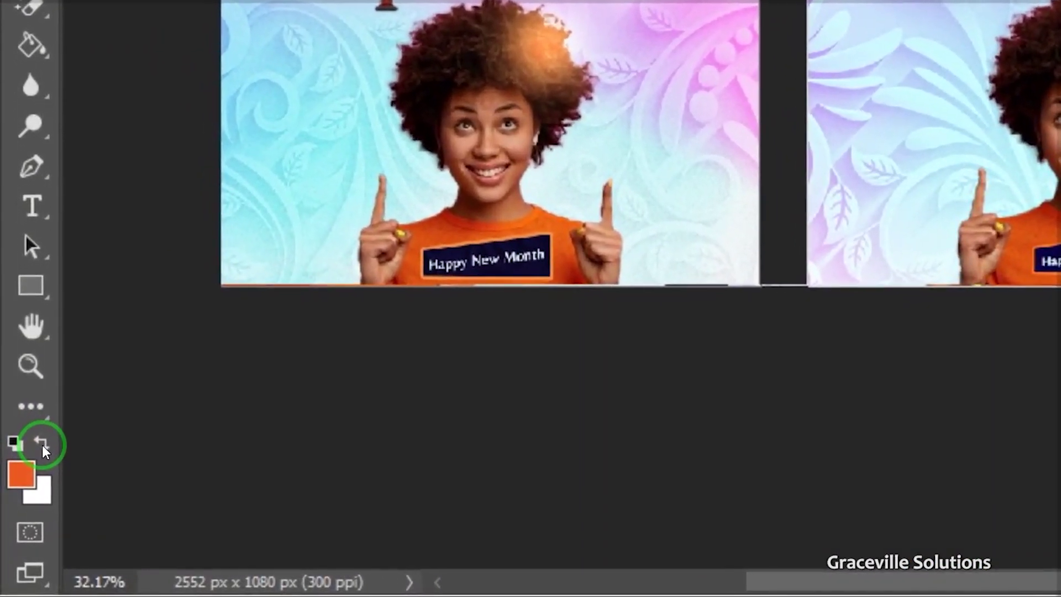
pyautogui.click(42, 444)
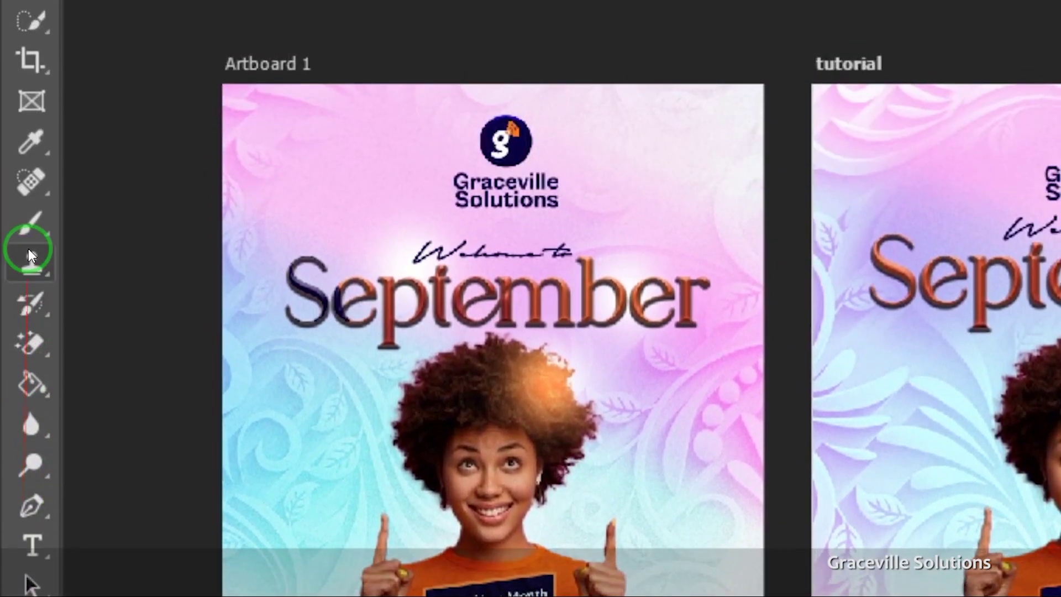
pyautogui.click(28, 66)
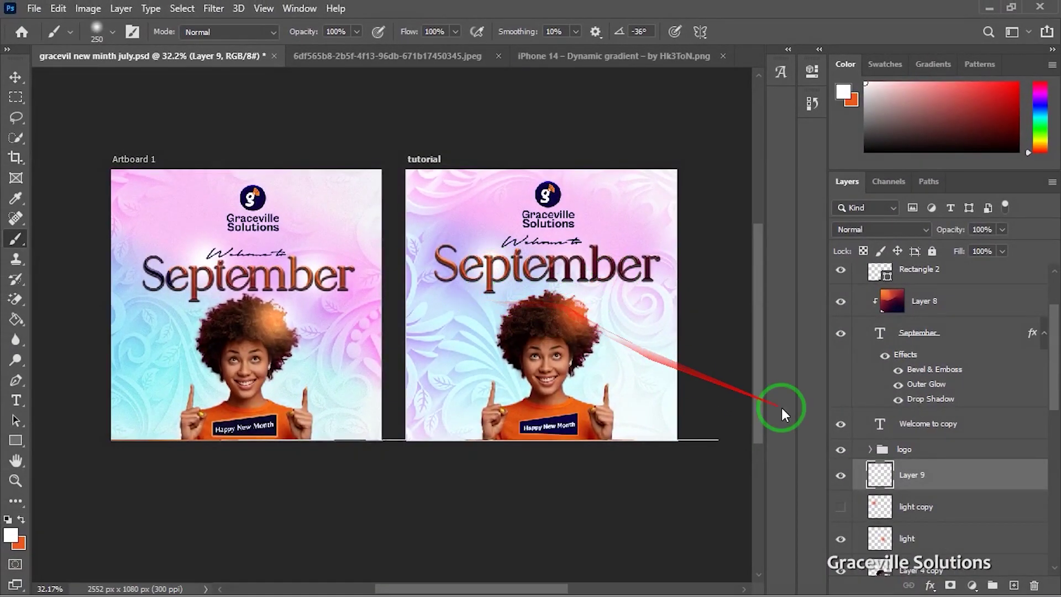
# Step: Duplicate the white glow layer behind the September title and set the copy's blend mode to Soft Light
pyautogui.hotkey('ctrl', 'j')
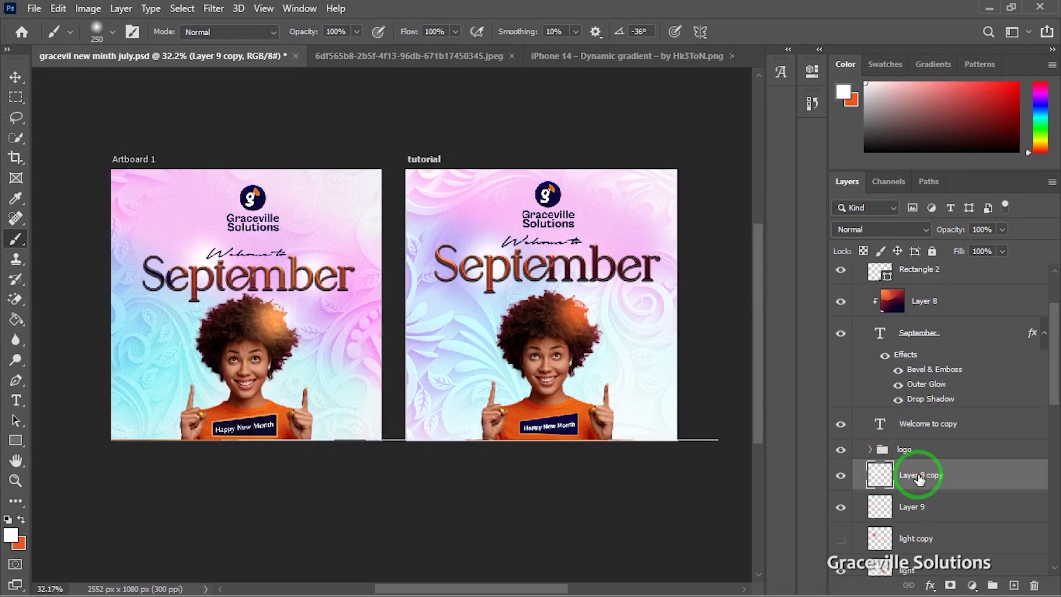
pyautogui.scroll(3, 595, 282)
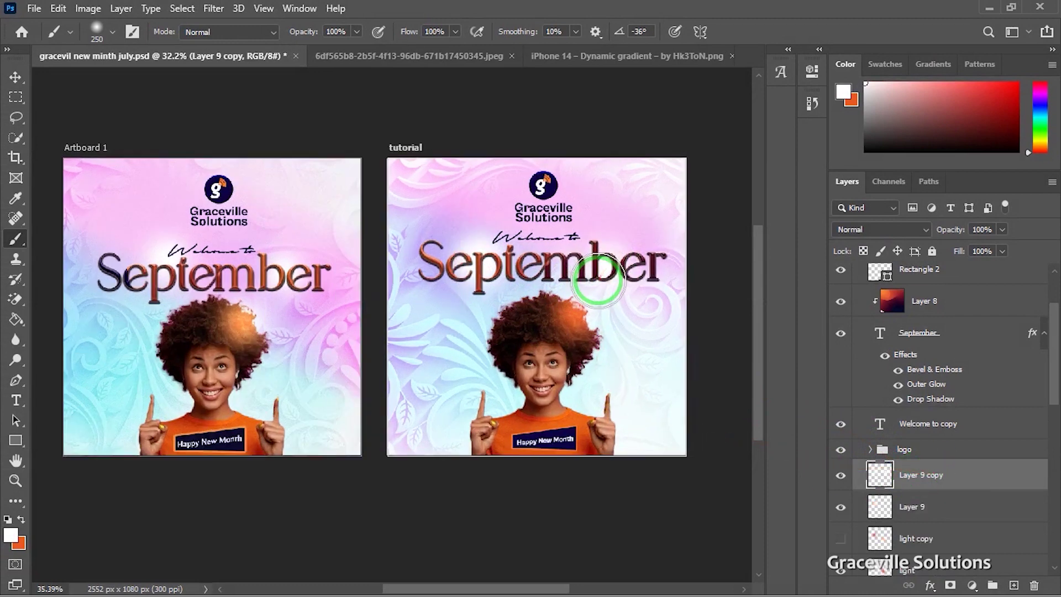
pyautogui.click(15, 77)
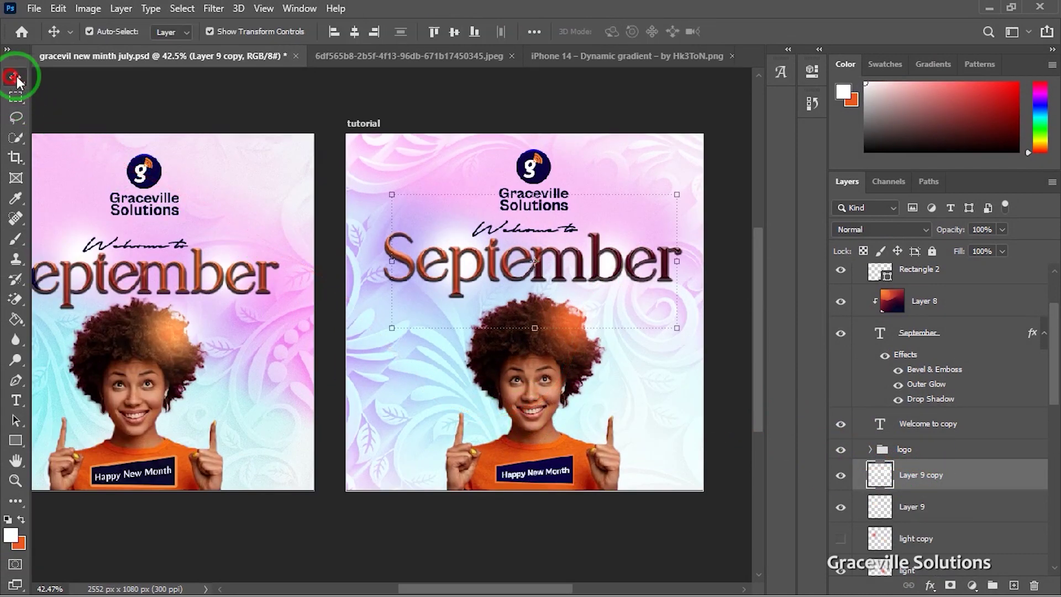
pyautogui.click(927, 231)
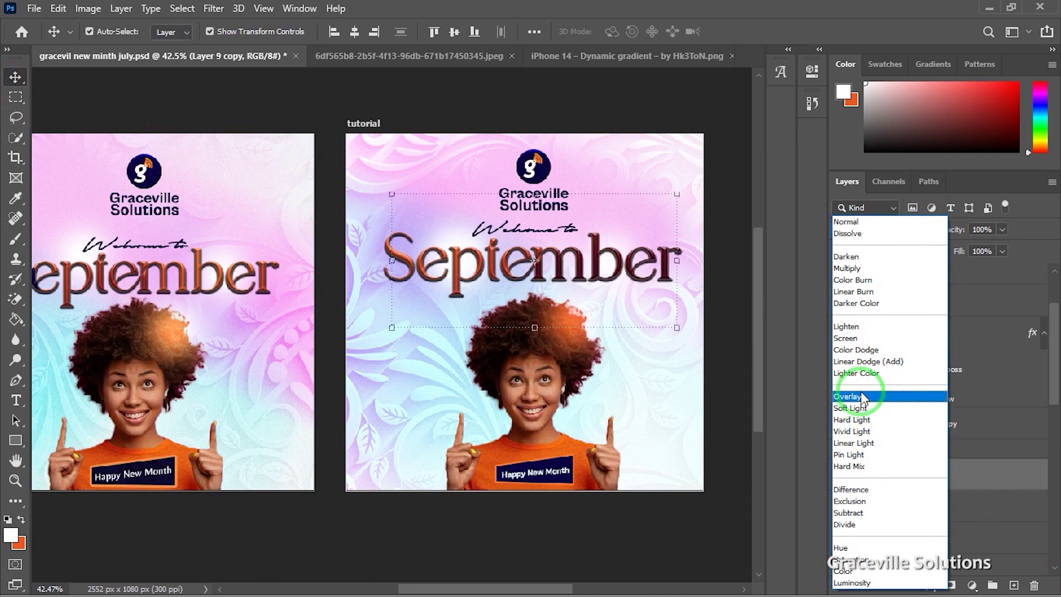
pyautogui.click(864, 409)
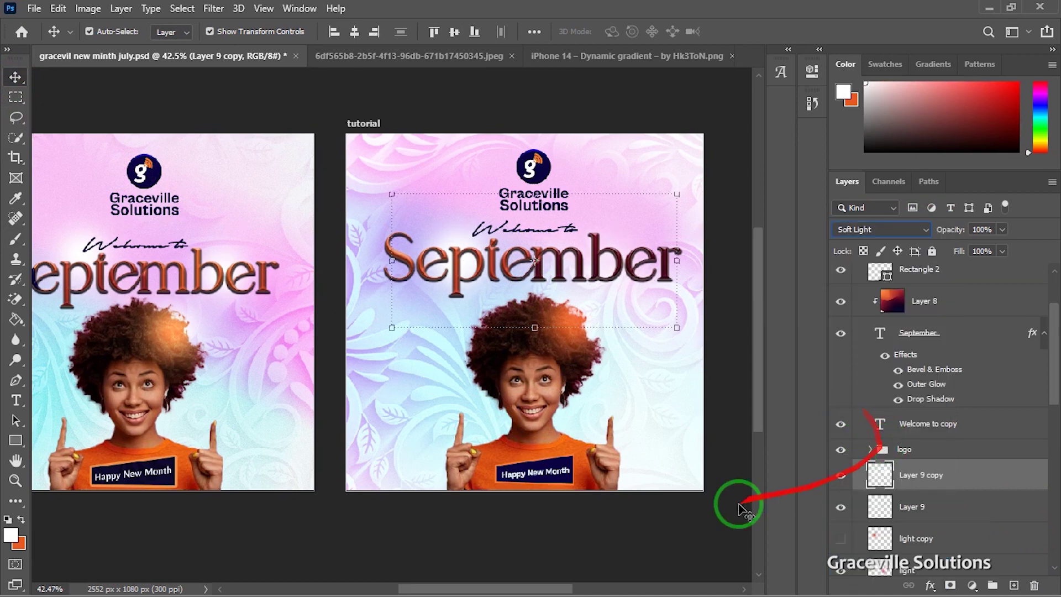
pyautogui.click(420, 395)
pyautogui.scroll(-2, 418, 396)
pyautogui.moveTo(417, 398); pyautogui.dragTo(481, 390)
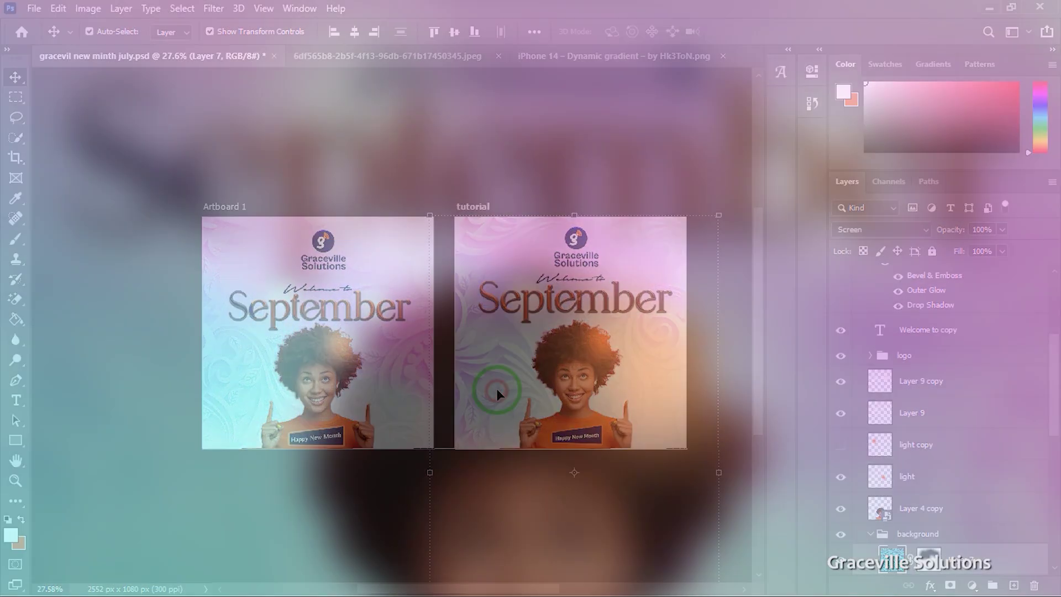